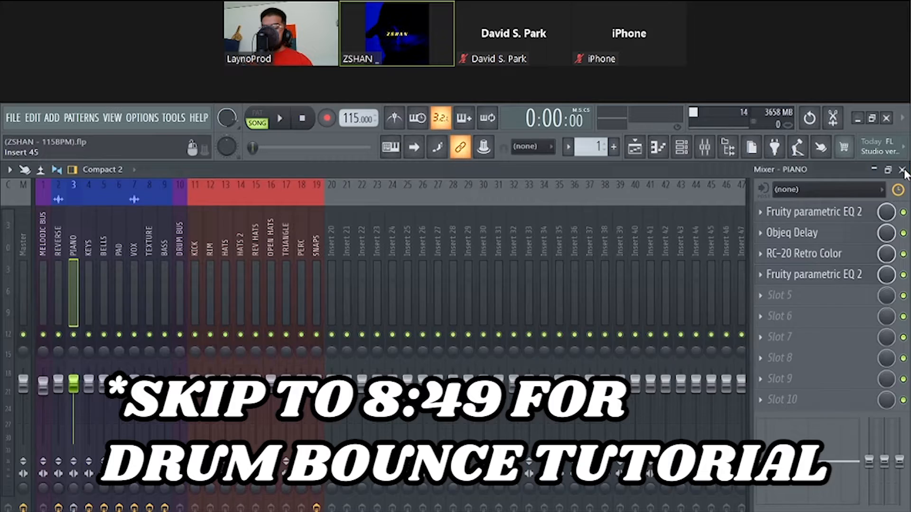
# Step: Close the mixer and the meeting's participants list, leaving the PIANO piano roll in view
pyautogui.click(903, 171)
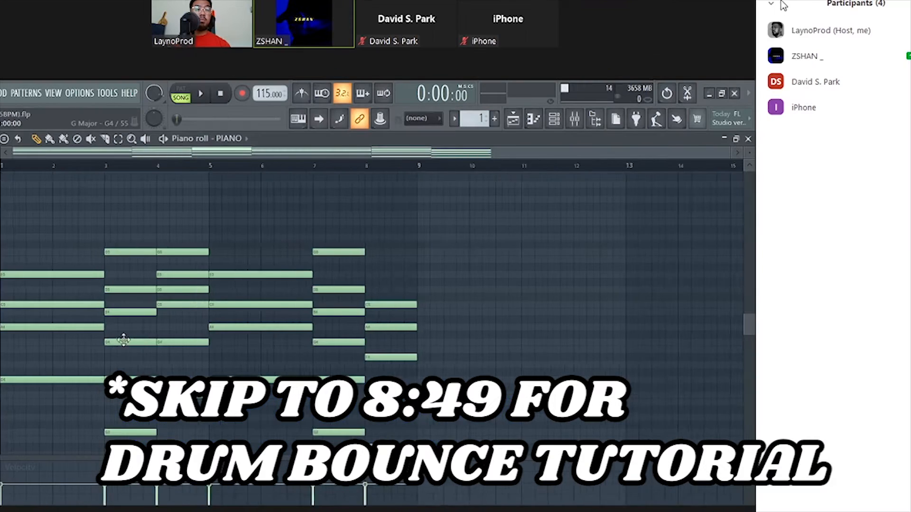
pyautogui.click(778, 5)
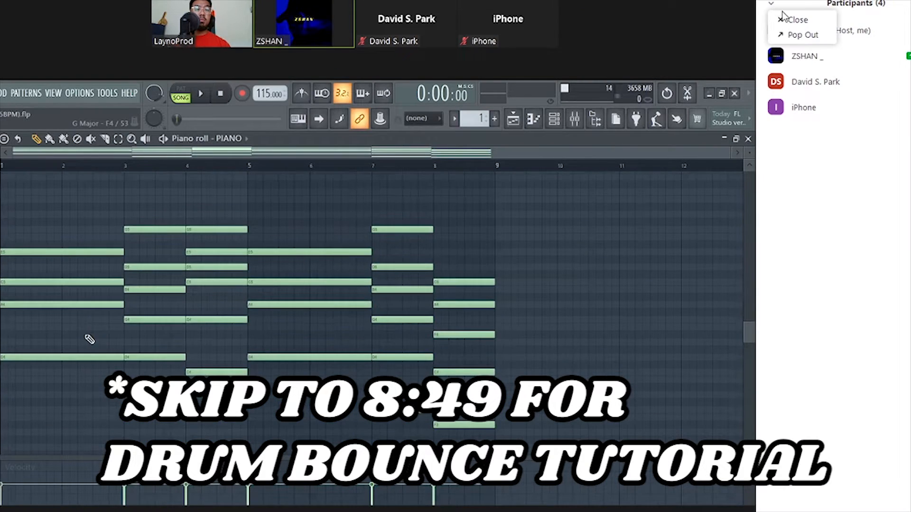
pyautogui.click(779, 18)
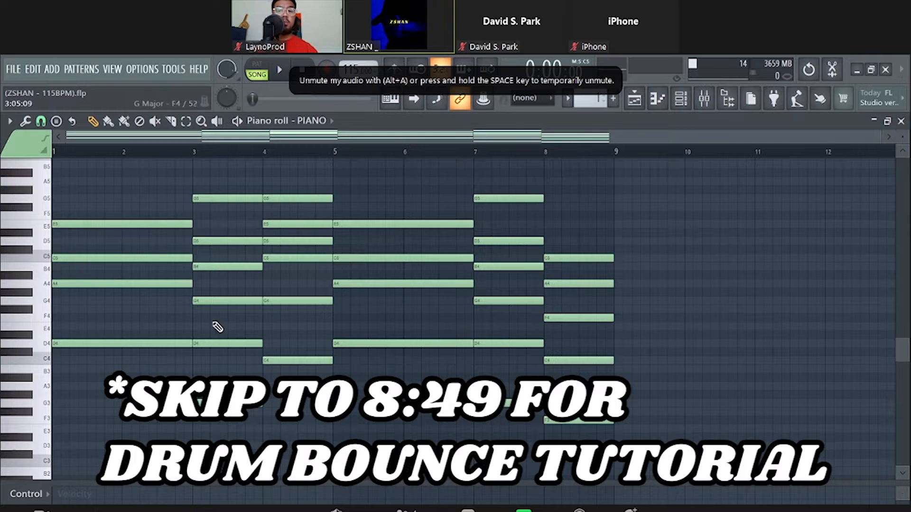
pyautogui.click(698, 101)
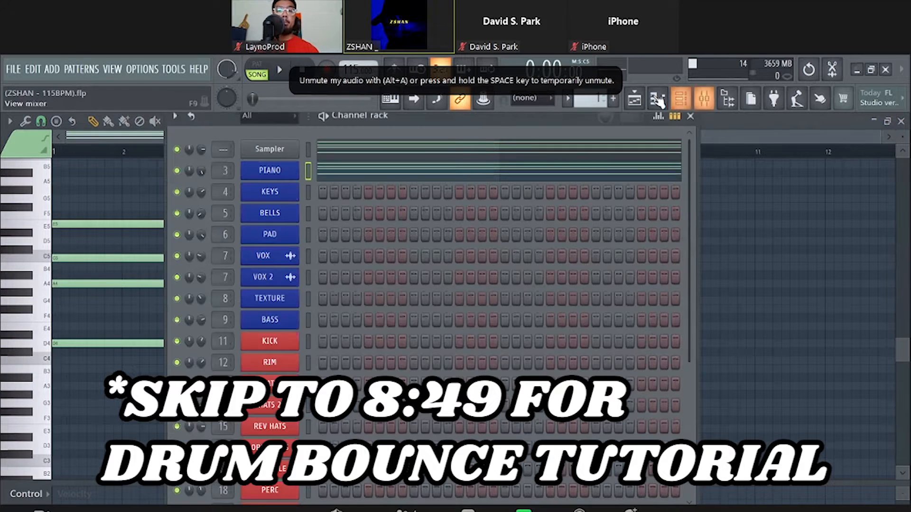
pyautogui.click(695, 101)
pyautogui.click(714, 102)
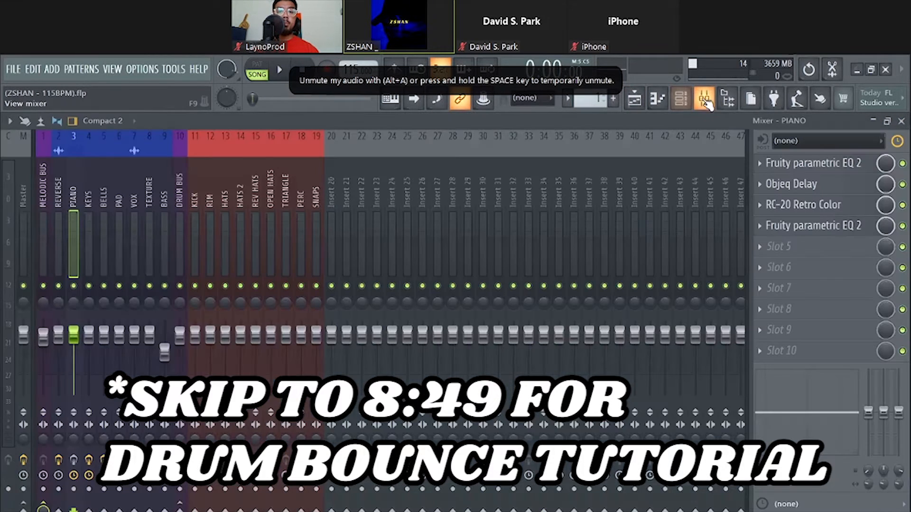
pyautogui.click(714, 102)
# Step: Switch playback to pattern mode and listen to the piano chords of pattern 1
pyautogui.press('space')
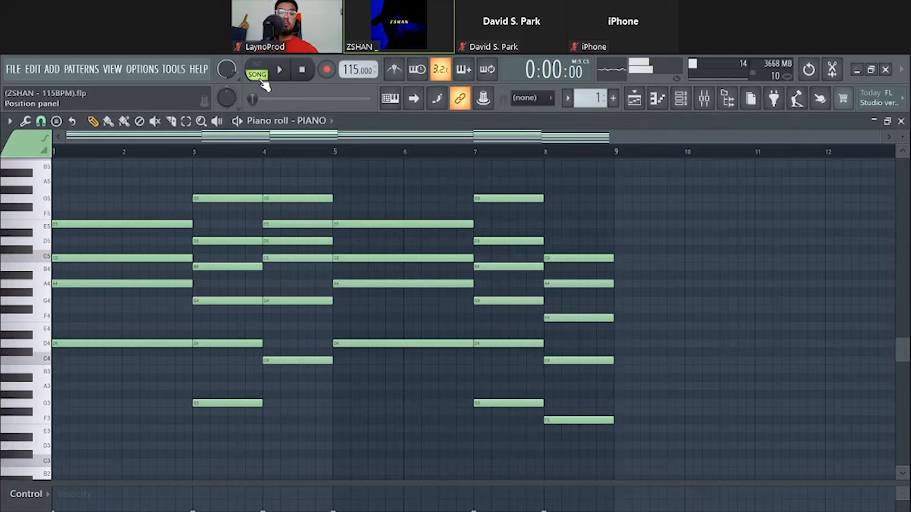
pyautogui.click(257, 67)
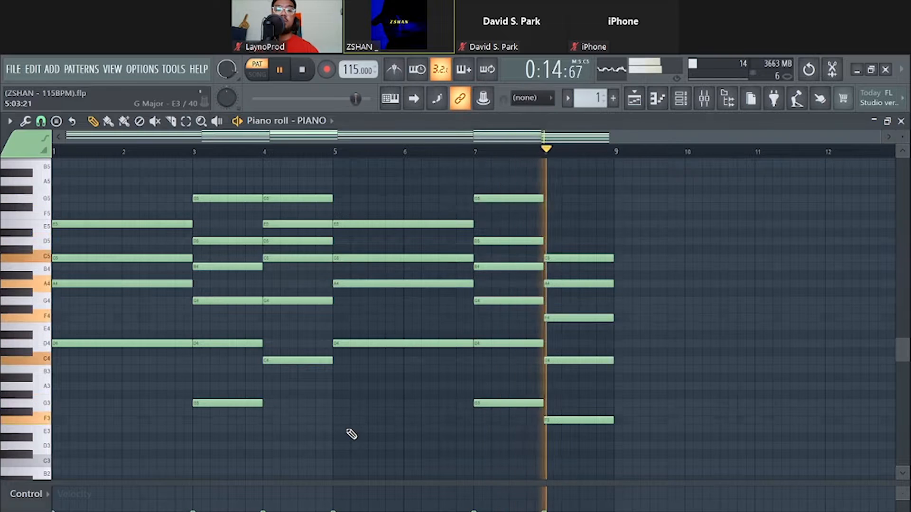
pyautogui.press('space')
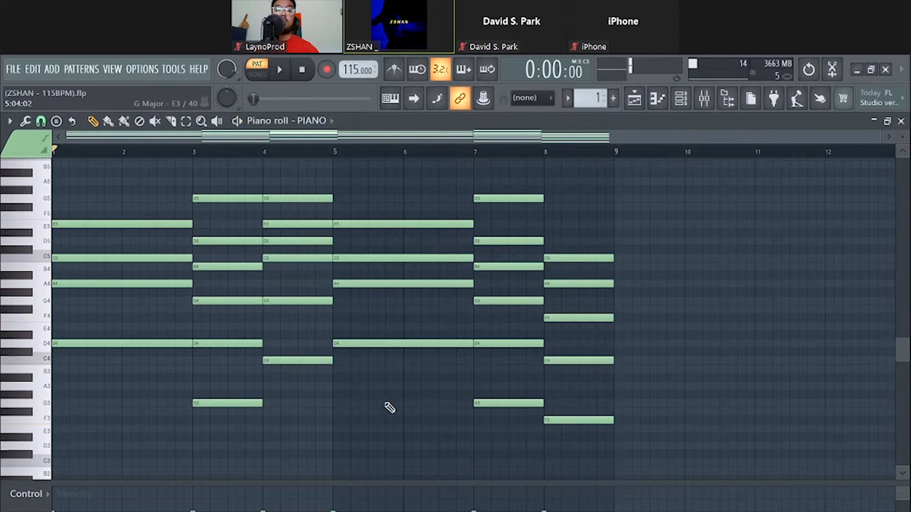
# Step: Check the PIANO channel's Addictive Keys preset, close the instrument, and cut the PIANO notes from pattern 1
pyautogui.click(681, 98)
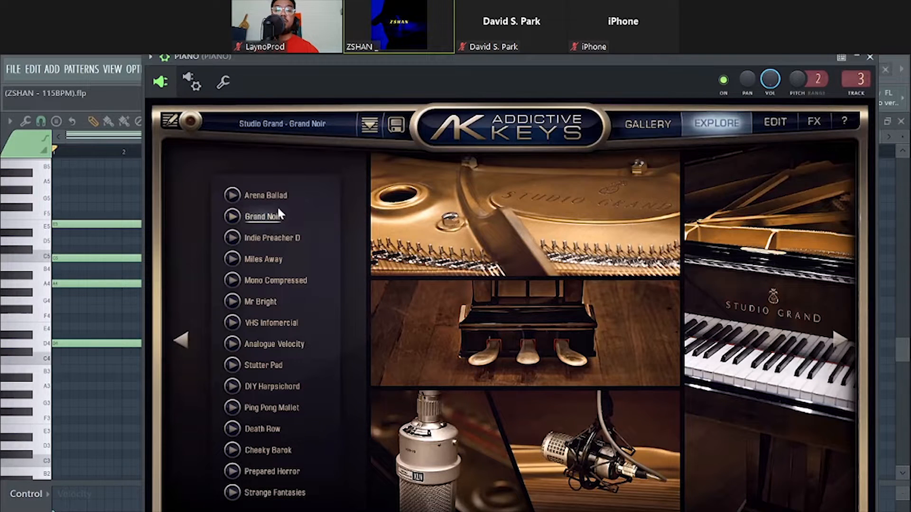
pyautogui.click(870, 58)
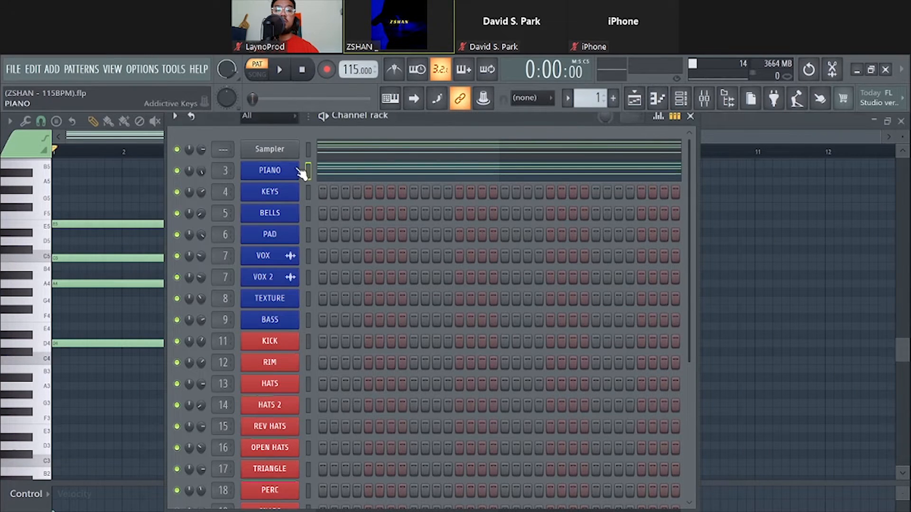
pyautogui.hotkey('ctrl', 'x')
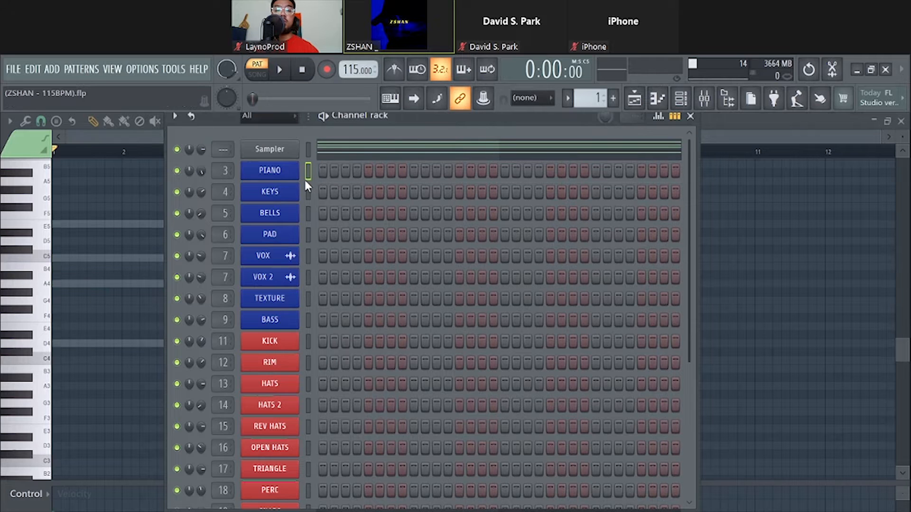
# Step: Switch to pattern 2 and examine the PIANO channel's chords and high melody notes in the piano roll
pyautogui.scroll(1, 595, 99)
pyautogui.click(370, 175)
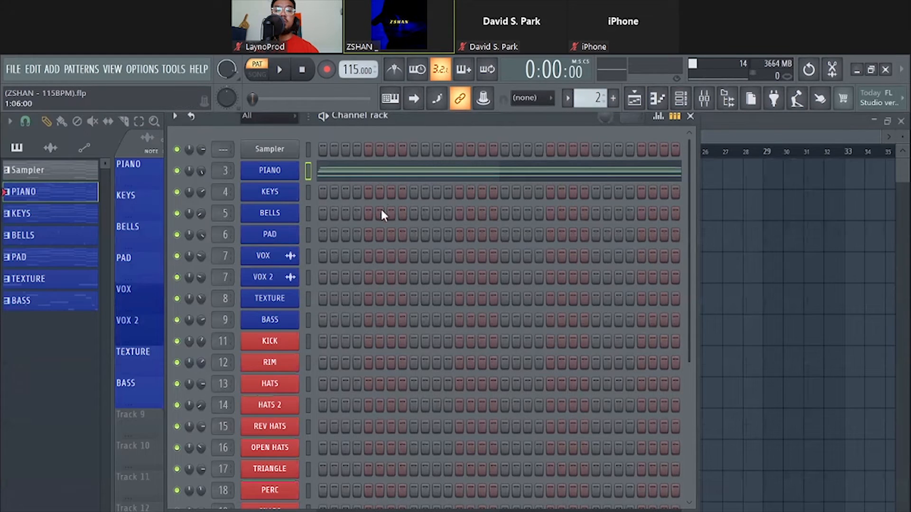
pyautogui.click(407, 175)
pyautogui.scroll(1, 309, 334)
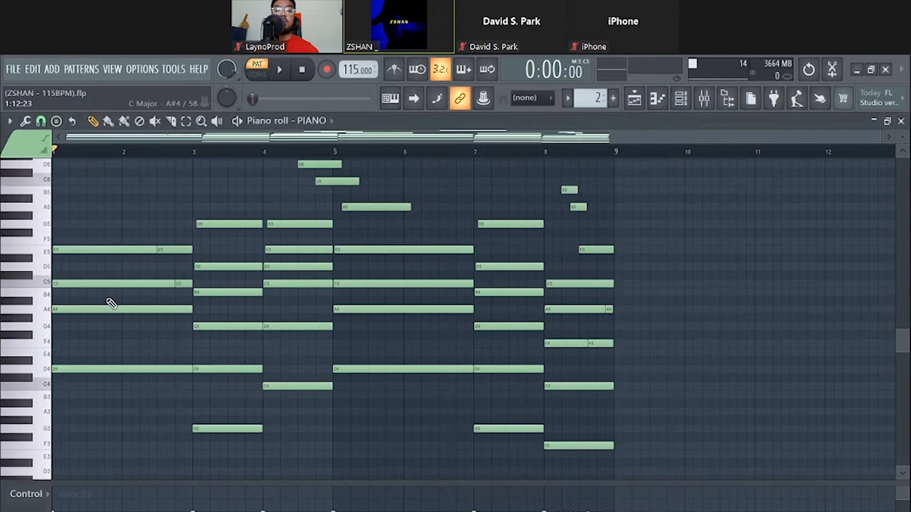
pyautogui.scroll(2, 285, 233)
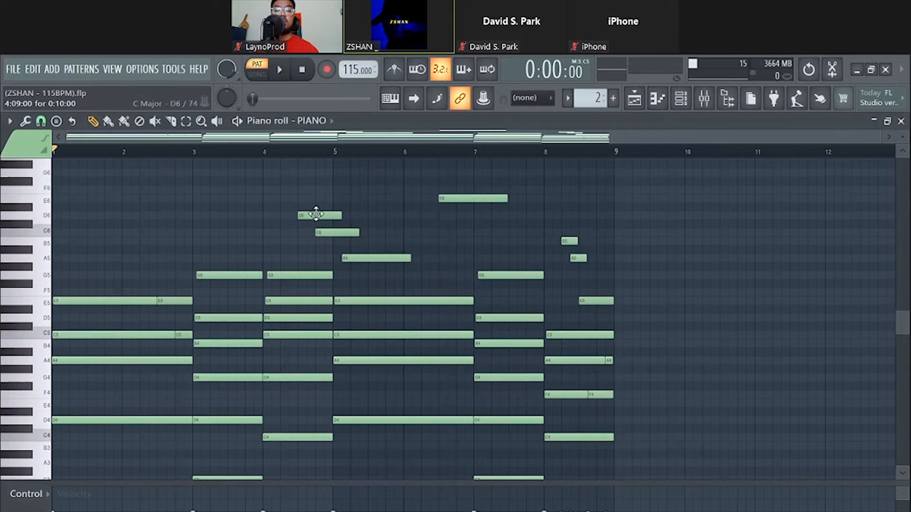
pyautogui.scroll(-1, 387, 352)
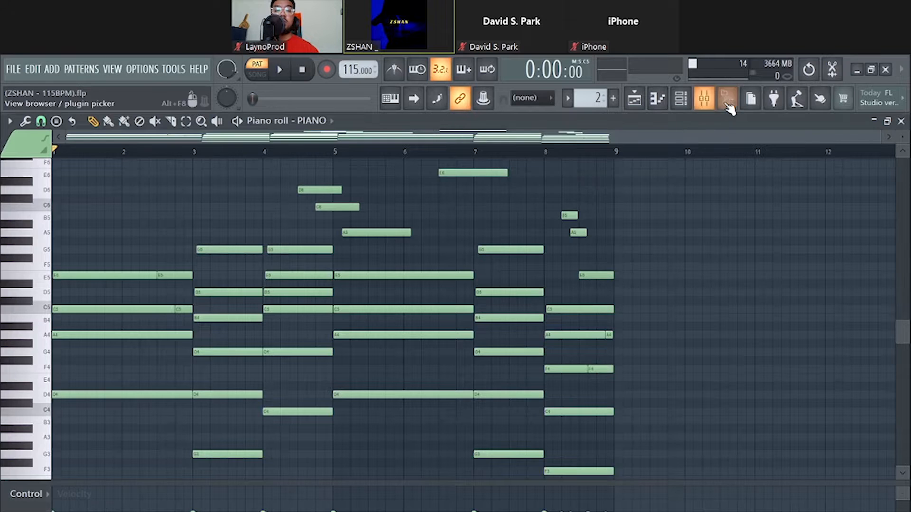
# Step: Inspect the first Fruity parametric EQ 2 and the Objeq Delay settings on the PIANO mixer track
pyautogui.click(704, 98)
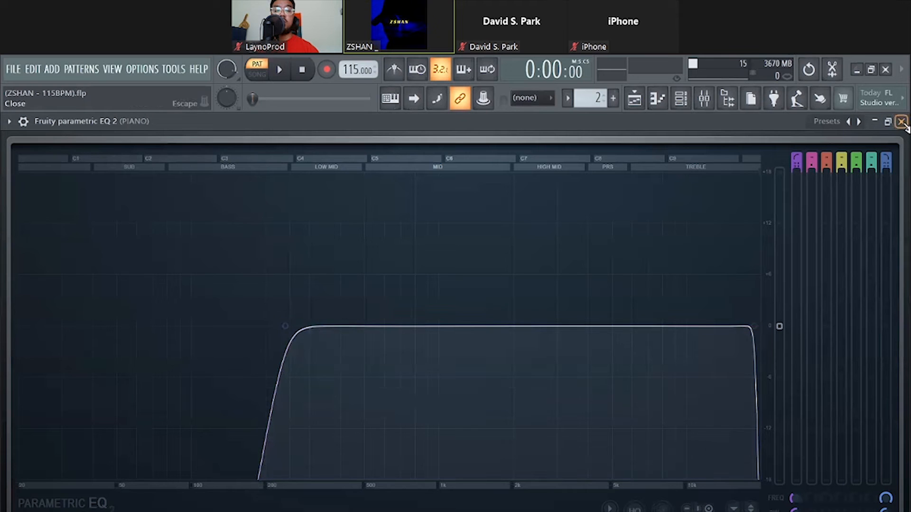
pyautogui.click(903, 122)
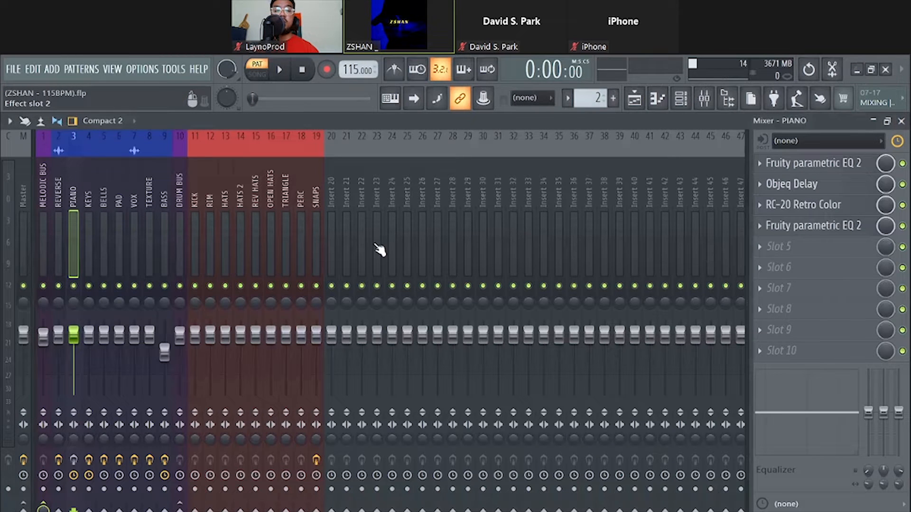
pyautogui.click(800, 190)
pyautogui.moveTo(493, 125); pyautogui.dragTo(582, 122)
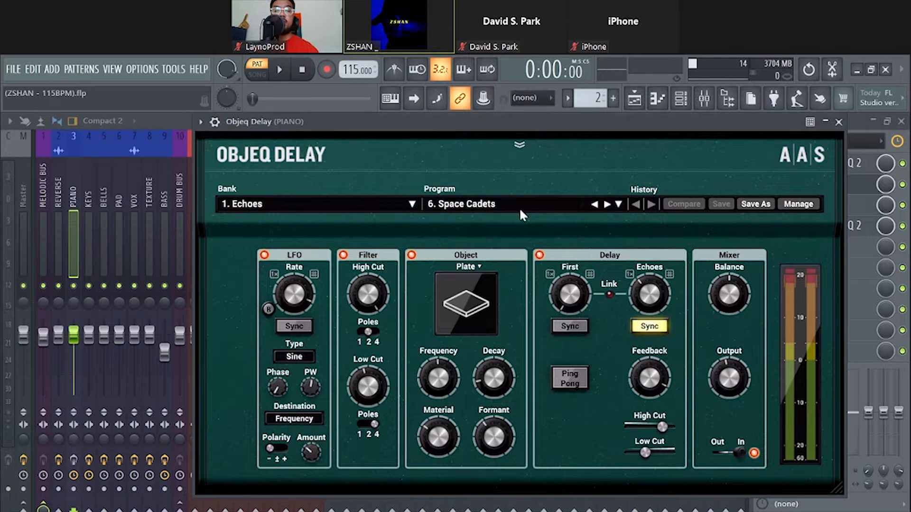
pyautogui.click(839, 122)
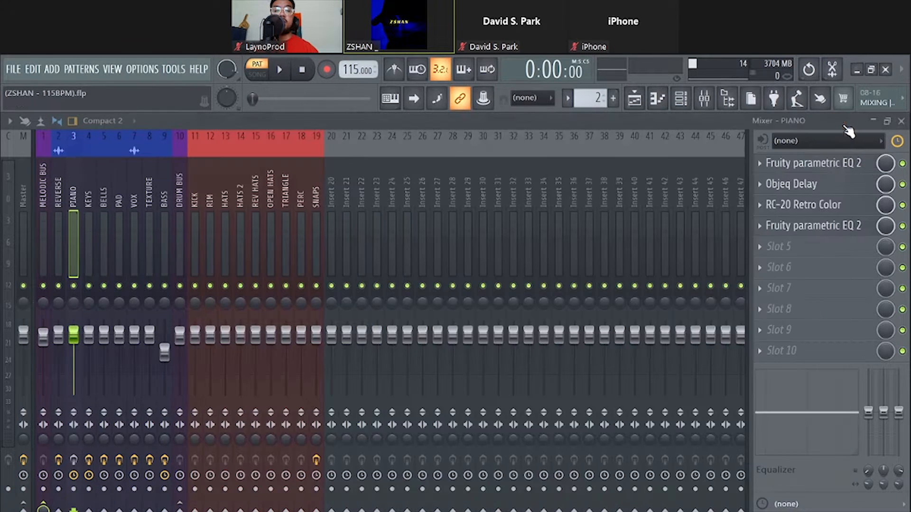
# Step: Inspect the RC-20 Retro Color and the second Fruity parametric EQ 2 on the PIANO mixer track
pyautogui.click(803, 204)
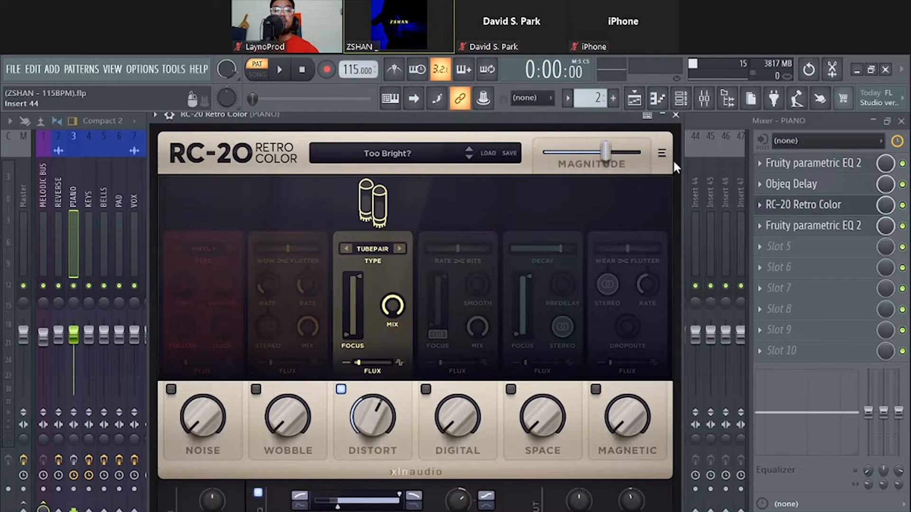
pyautogui.click(675, 115)
pyautogui.click(806, 226)
pyautogui.moveTo(390, 331); pyautogui.dragTo(371, 359)
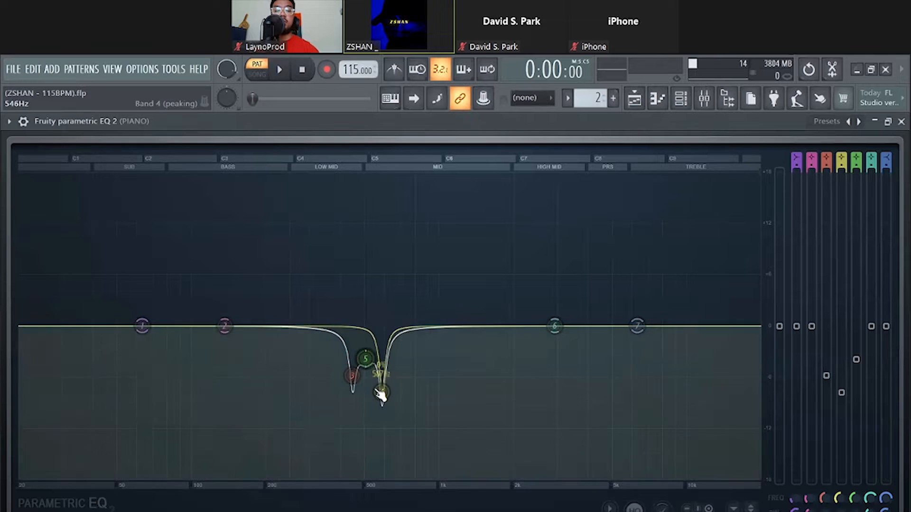
pyautogui.press('Escape')
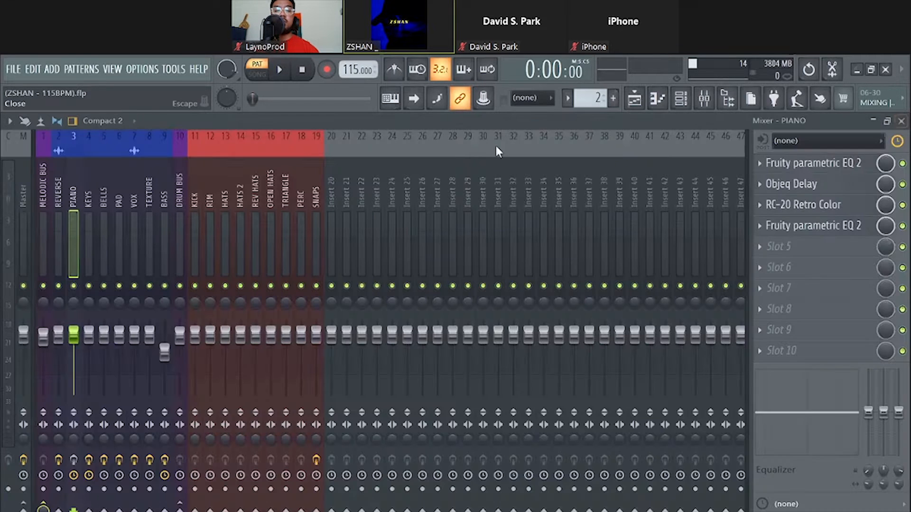
# Step: Return to the PIANO piano roll and play back pattern 2, stopping near the end of the melody
pyautogui.click(657, 98)
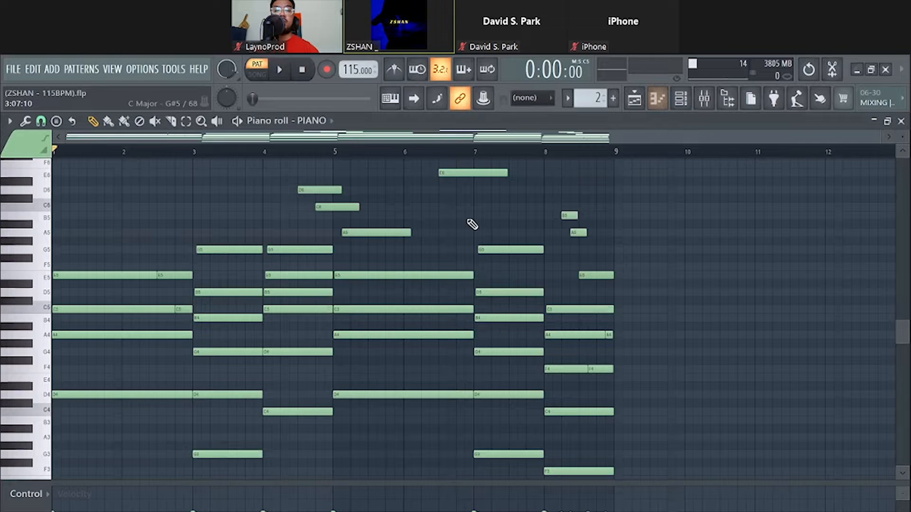
pyautogui.press('space')
pyautogui.scroll(-1, 425, 340)
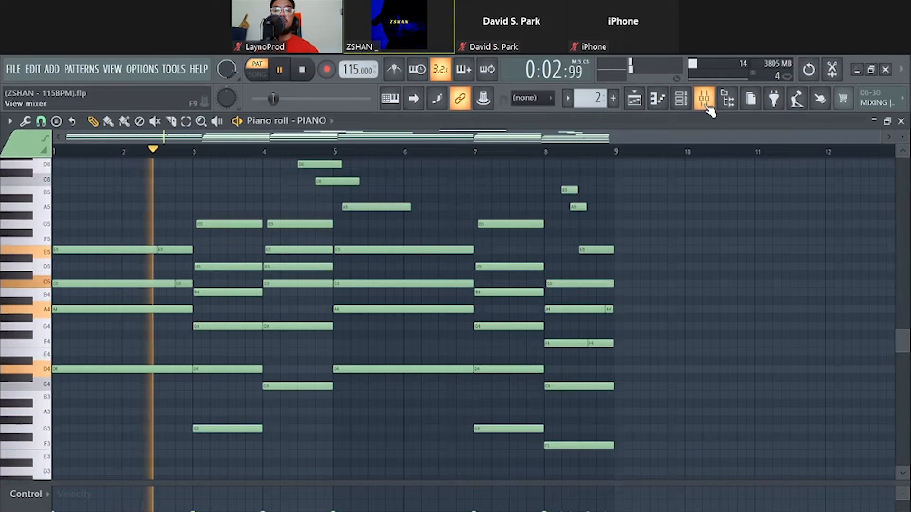
pyautogui.click(707, 108)
pyautogui.click(705, 102)
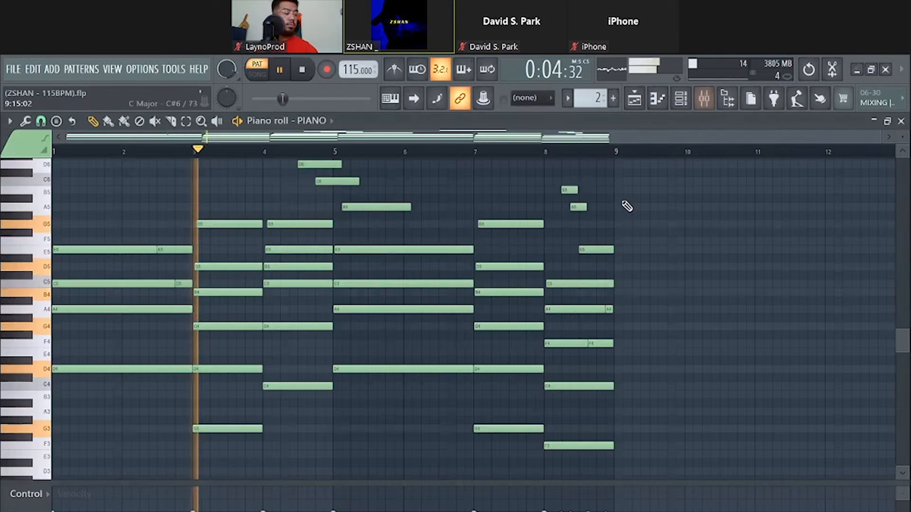
pyautogui.press('F9')
pyautogui.press('space')
pyautogui.click(702, 107)
pyautogui.press('space')
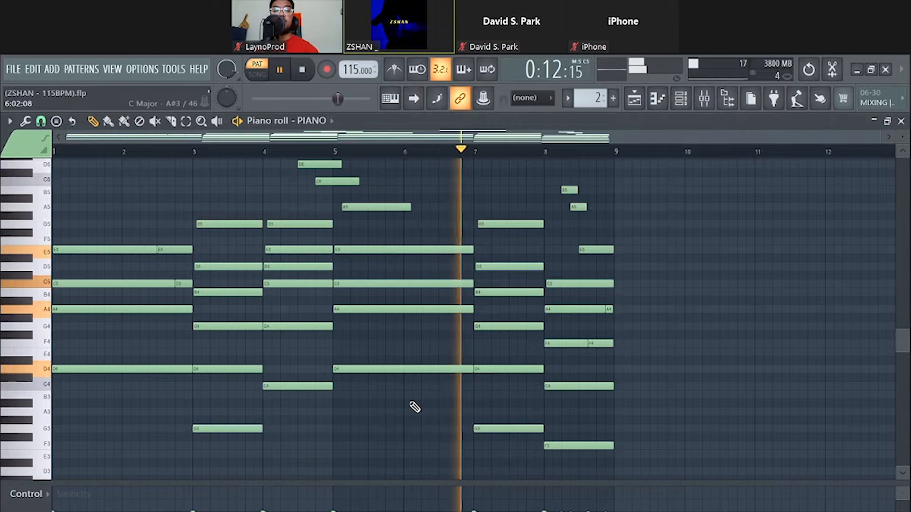
pyautogui.scroll(1, 415, 407)
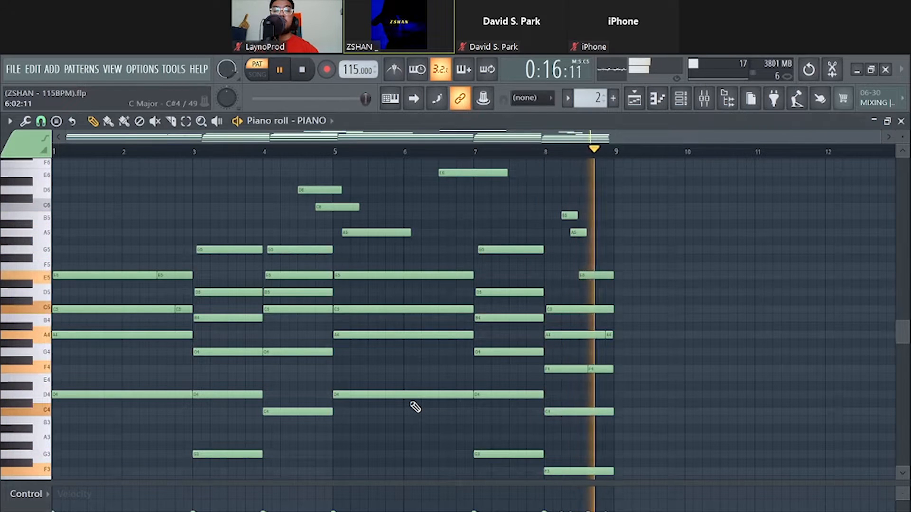
pyautogui.press('space')
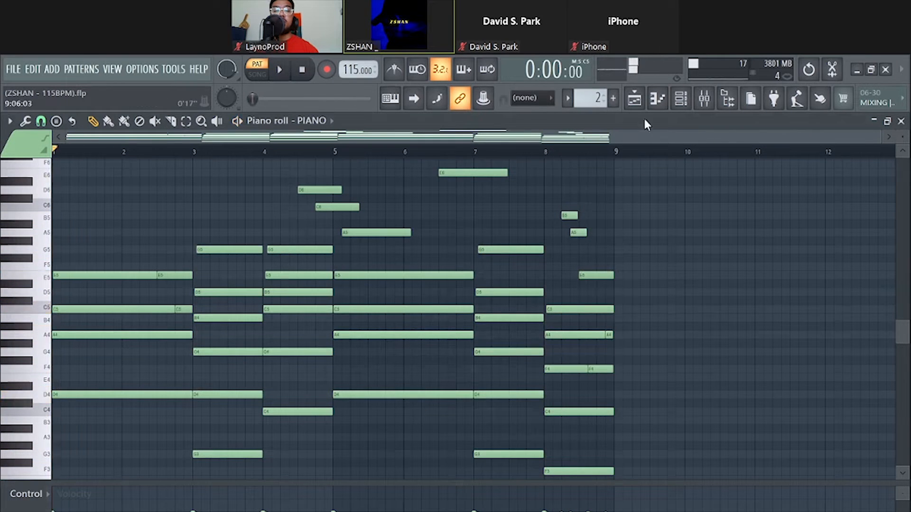
# Step: Switch to pattern 3 and view the loaded preset's detailed information in the KEYS channel's Analog Lab V, closing the instrument and channel rack
pyautogui.click(657, 99)
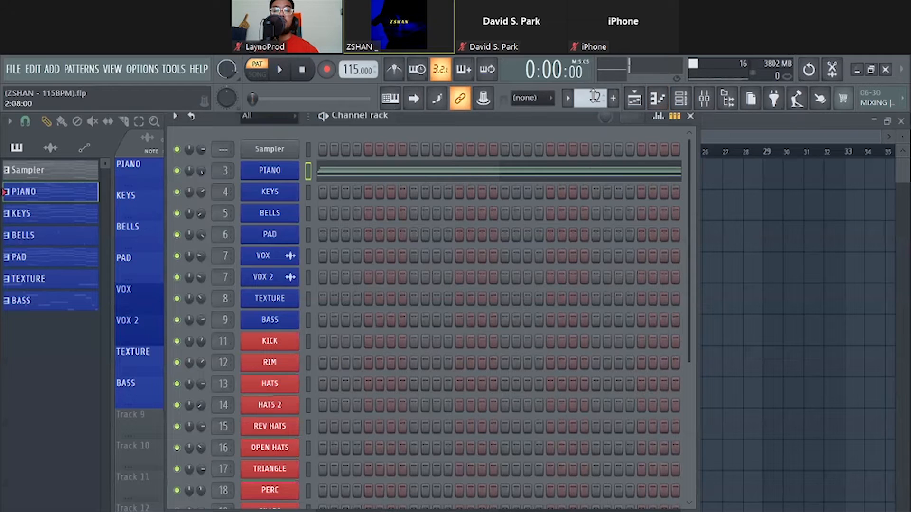
pyautogui.scroll(1, 595, 97)
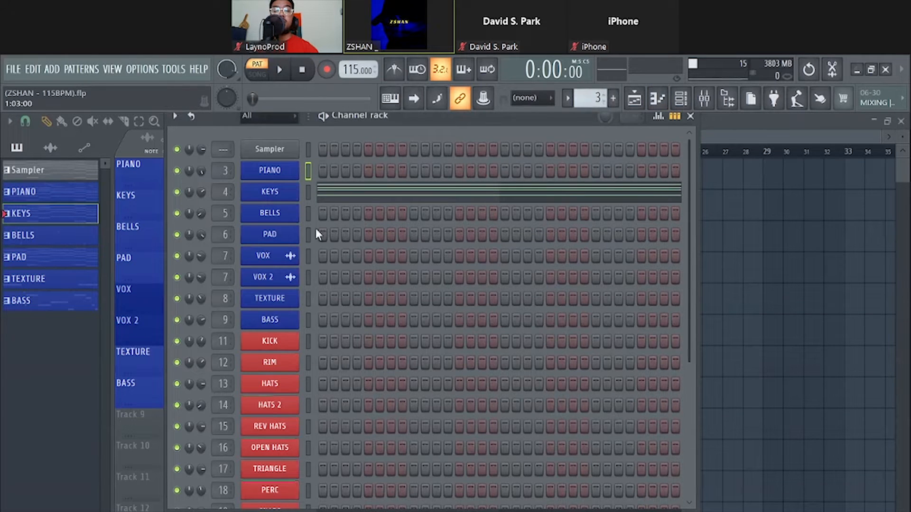
pyautogui.click(282, 195)
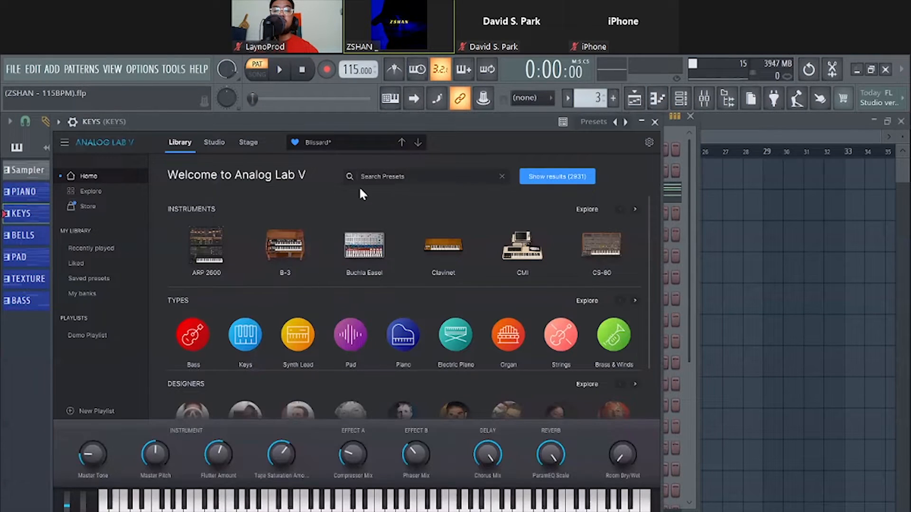
pyautogui.click(88, 190)
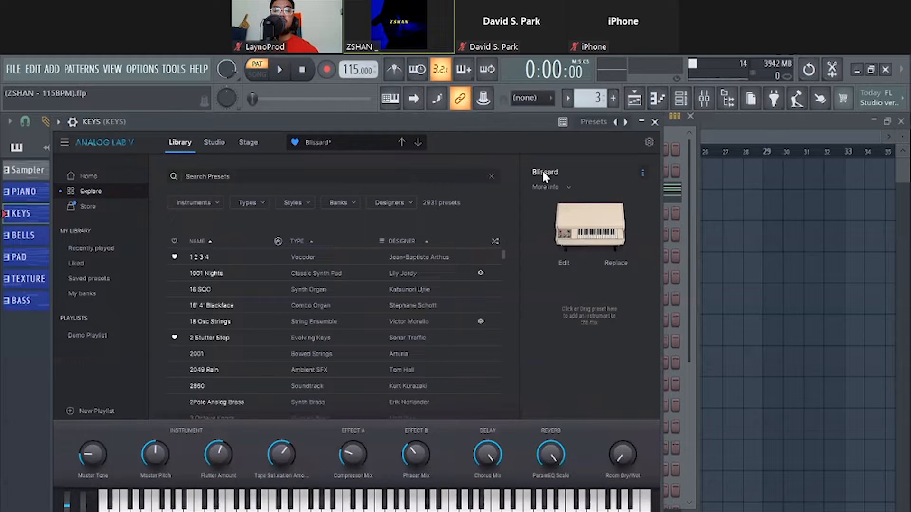
pyautogui.click(568, 186)
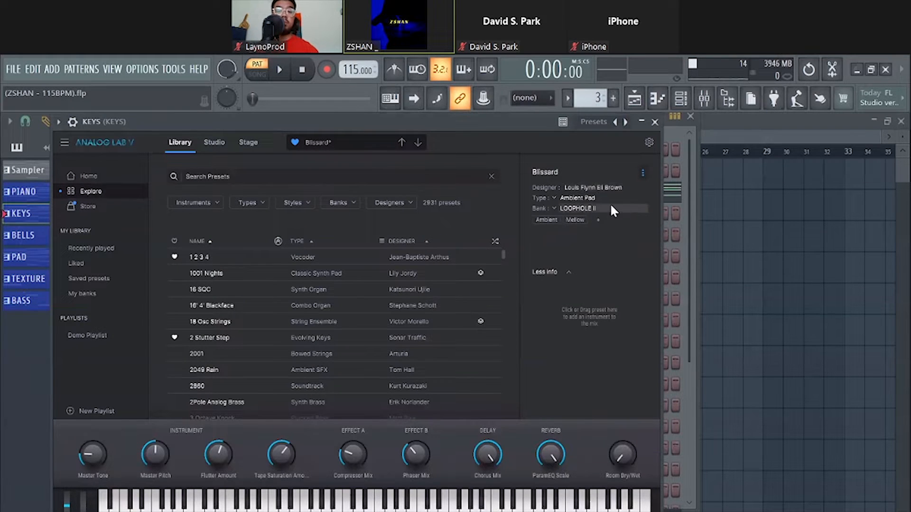
pyautogui.click(654, 123)
pyautogui.click(692, 122)
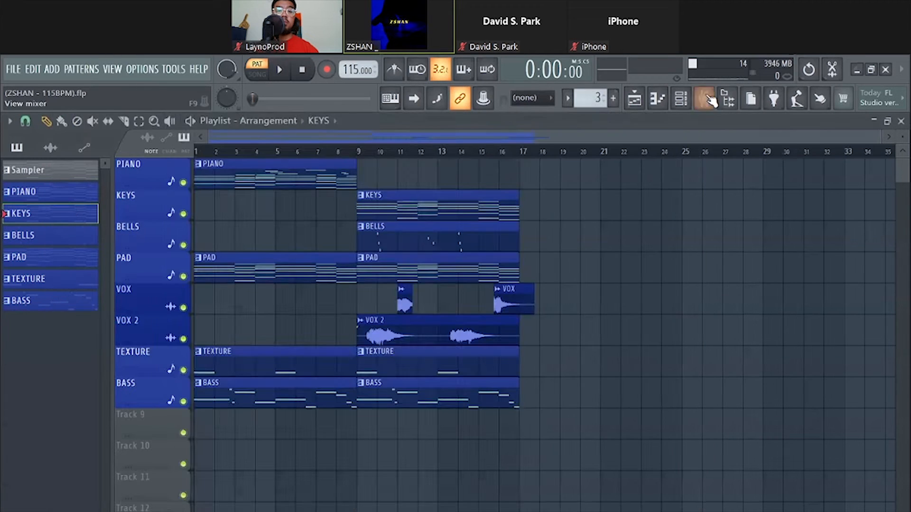
# Step: Inspect the second Fruity parametric EQ 2 on the KEYS mixer track
pyautogui.press('F9')
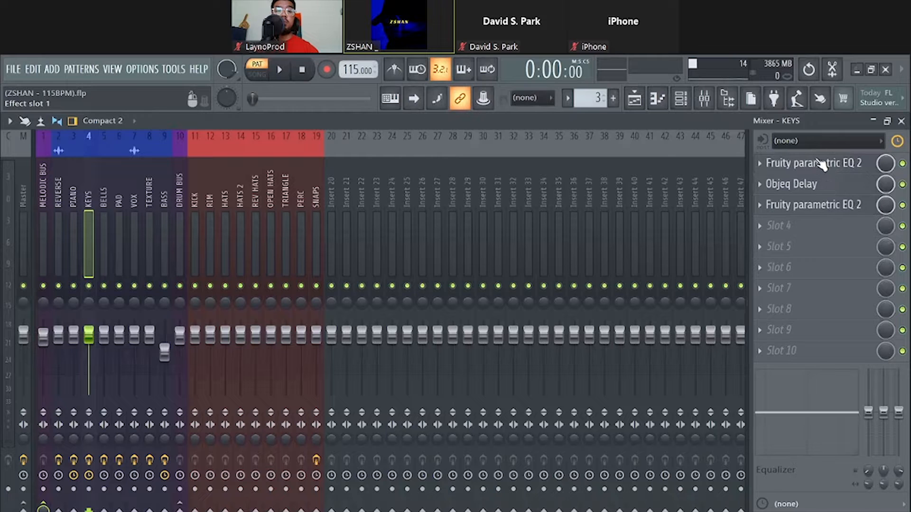
pyautogui.click(813, 205)
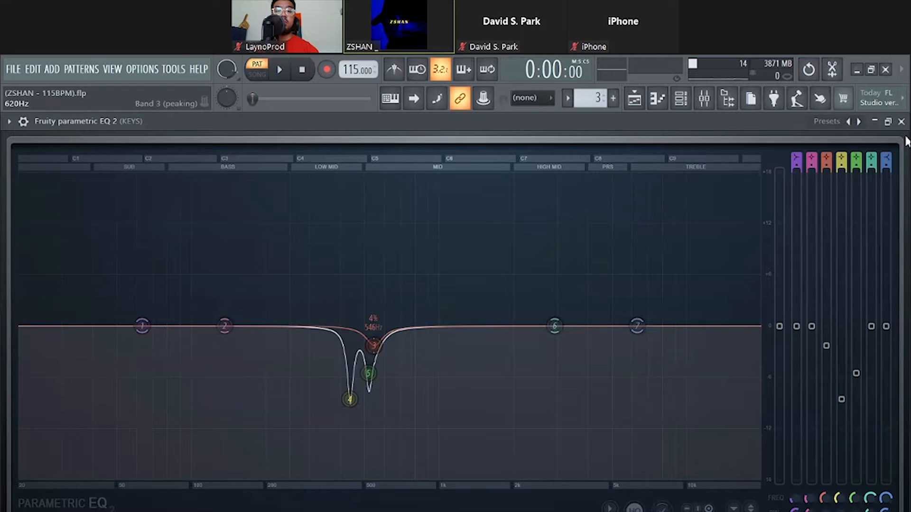
pyautogui.click(901, 122)
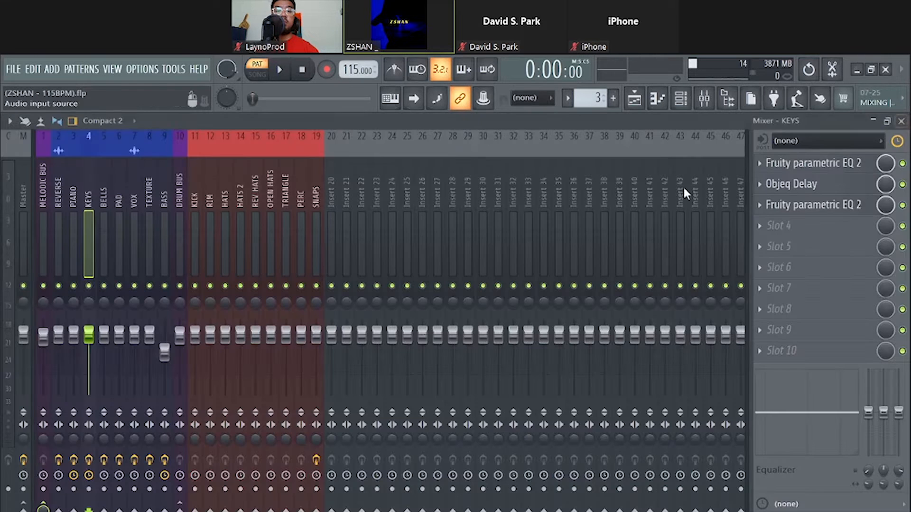
# Step: Play back pattern 3 and view the KEYS channel's notes in the piano roll
pyautogui.click(682, 98)
pyautogui.press('space')
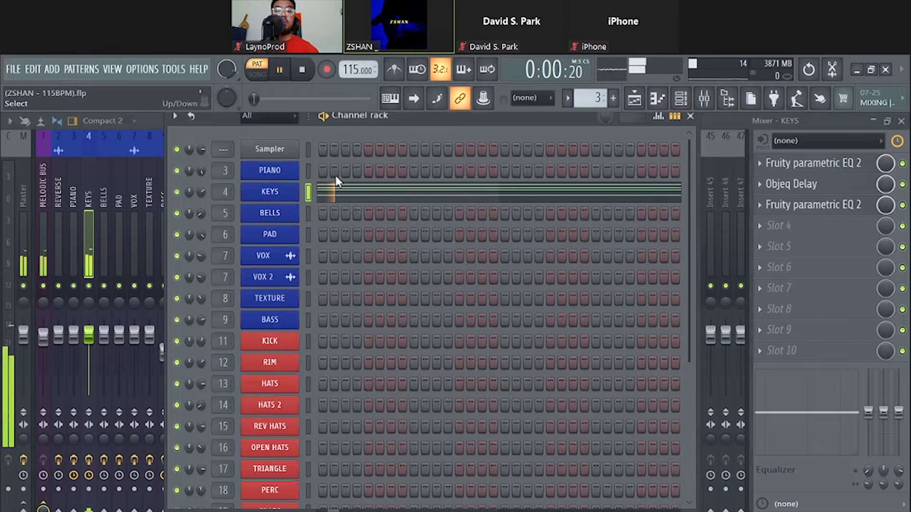
pyautogui.click(437, 202)
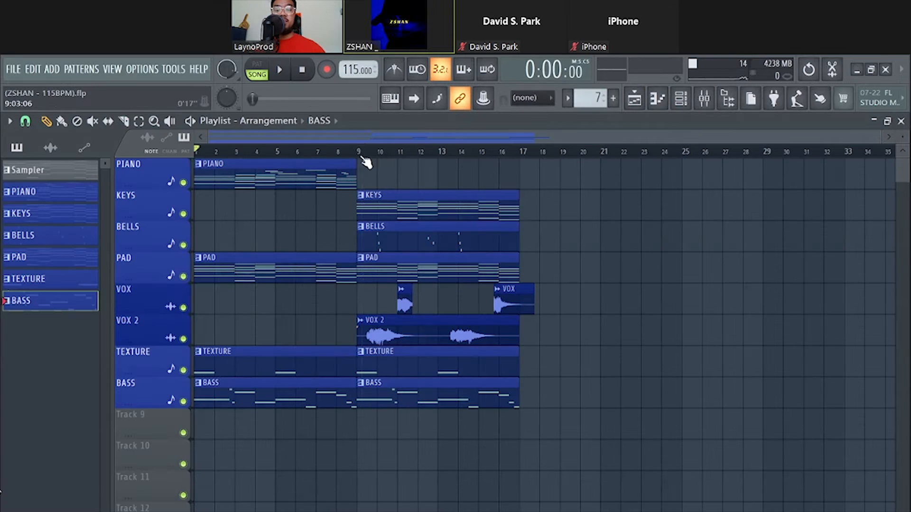
# Step: Set the song position to bar 9 and view the BELLS channel's sampler settings
pyautogui.click(362, 152)
pyautogui.click(359, 151)
pyautogui.click(681, 98)
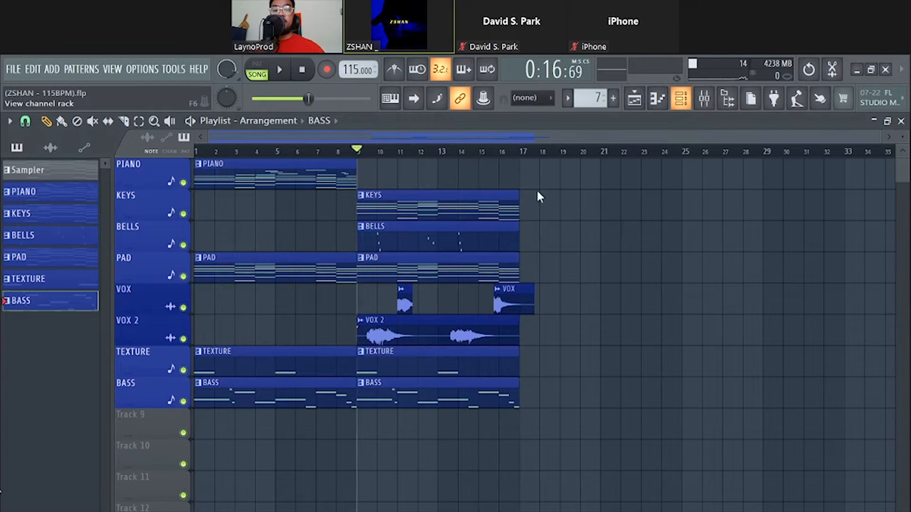
pyautogui.click(290, 219)
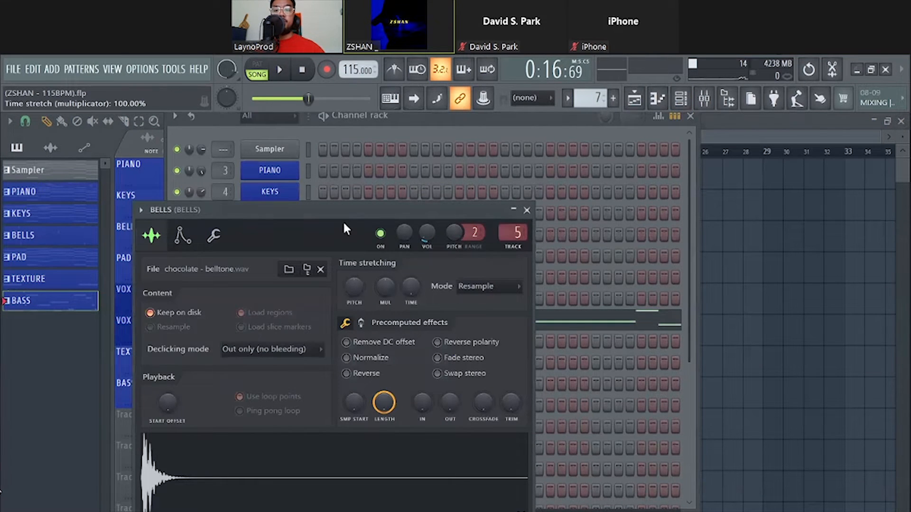
pyautogui.moveTo(340, 211); pyautogui.dragTo(365, 175)
pyautogui.click(553, 175)
# Step: Inspect the Ambience reverb settings on the BELLS mixer track, closing the plugin and the mixer
pyautogui.click(704, 100)
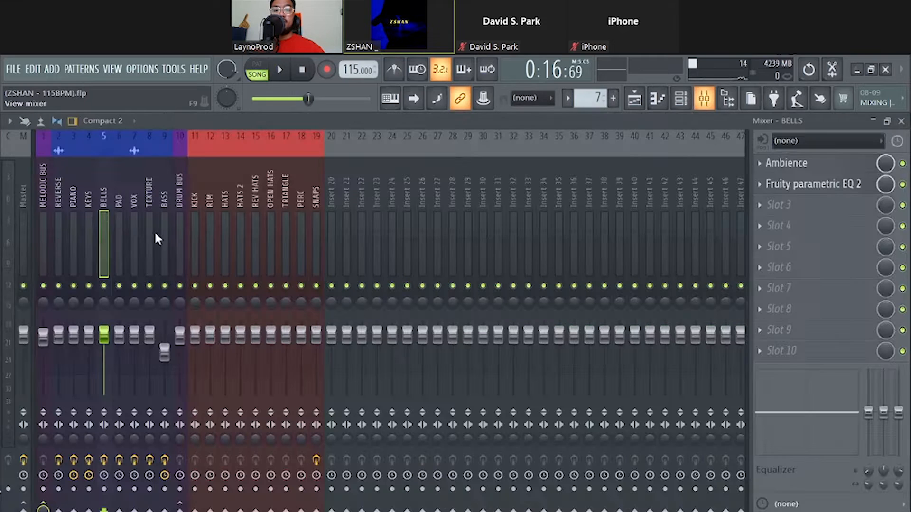
pyautogui.click(785, 174)
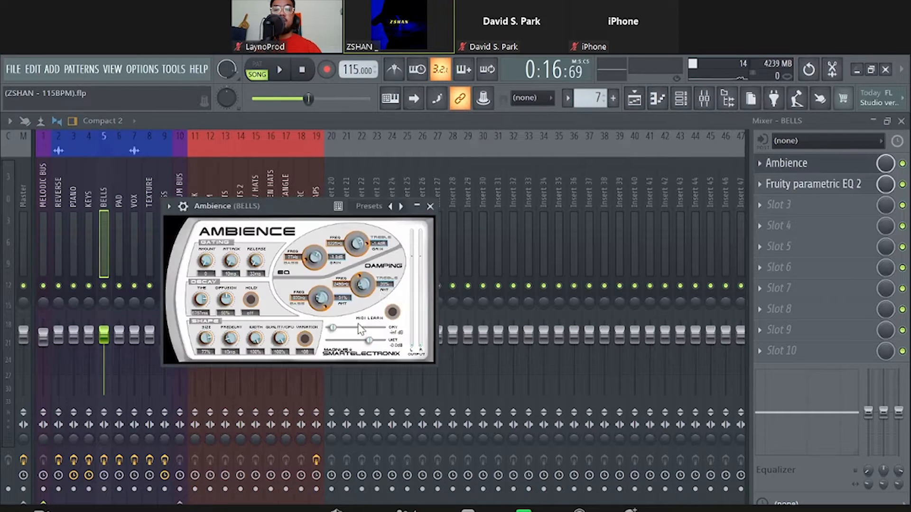
pyautogui.click(430, 207)
pyautogui.click(901, 122)
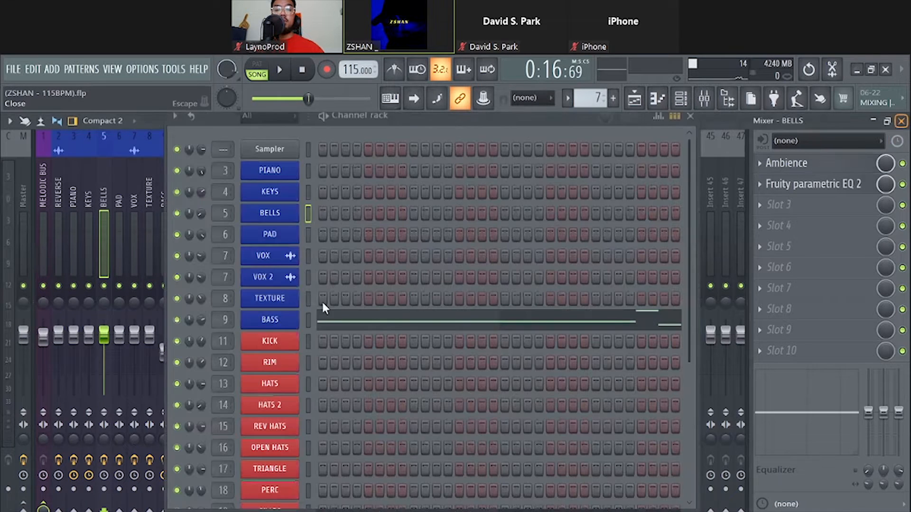
# Step: View the BELLS notes of pattern 4 in the piano roll and play them back in pattern mode
pyautogui.click(657, 98)
pyautogui.scroll(-1, 339, 356)
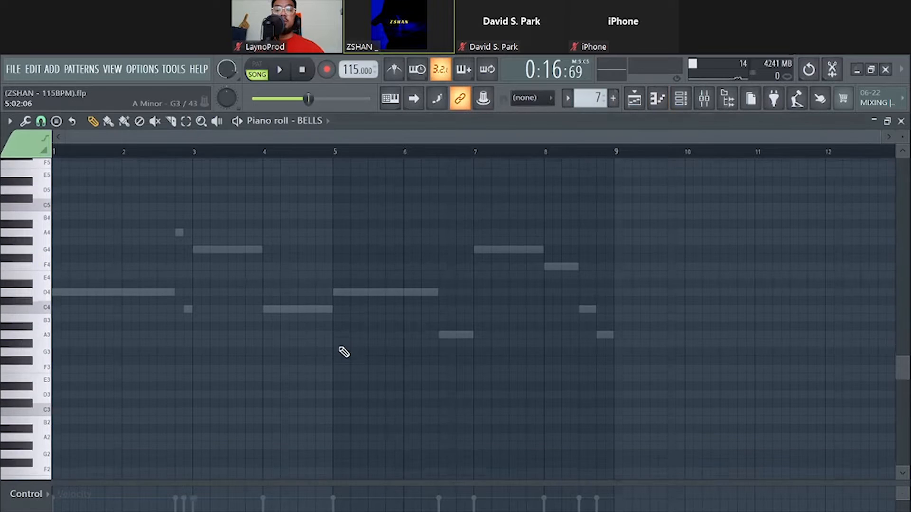
pyautogui.scroll(1, 342, 352)
pyautogui.press('F7')
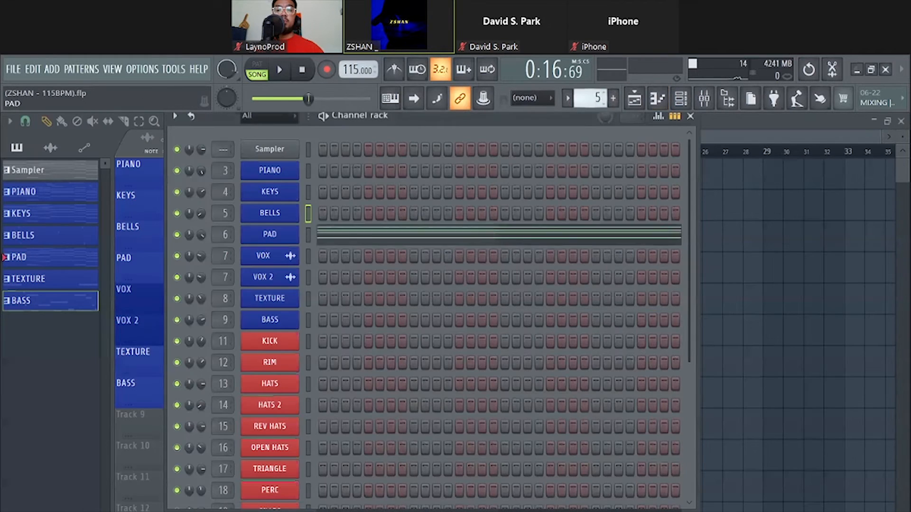
pyautogui.click(478, 222)
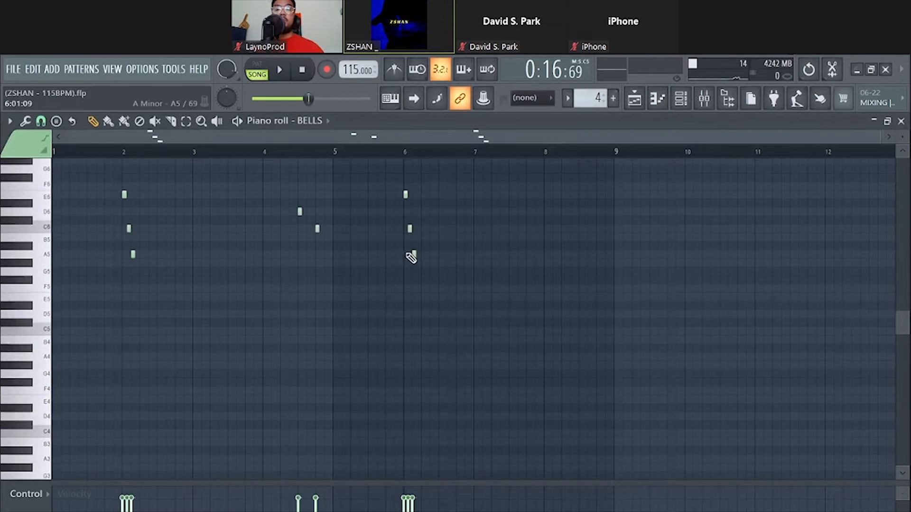
pyautogui.press('space')
pyautogui.click(256, 65)
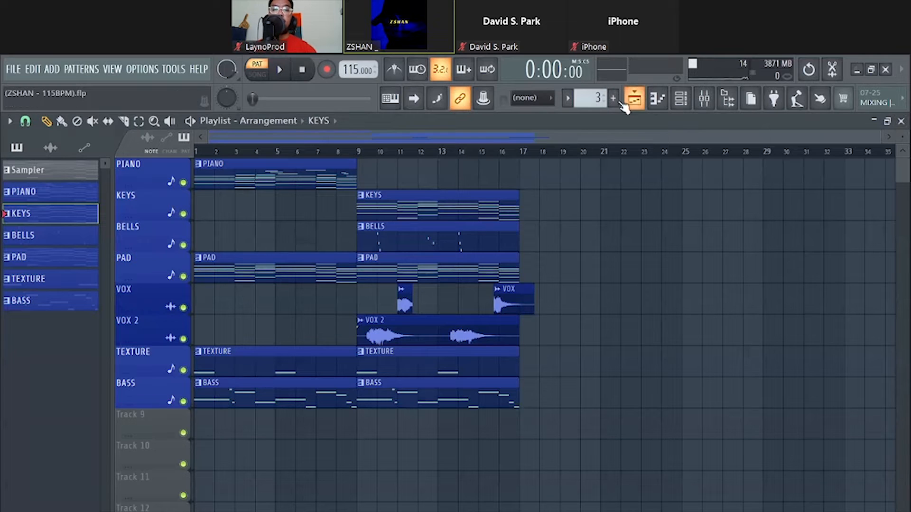
# Step: Switch to pattern 5 and view the patch loaded in the PAD channel's Omnisphere
pyautogui.moveTo(597, 98); pyautogui.dragTo(597, 94)
pyautogui.click(681, 98)
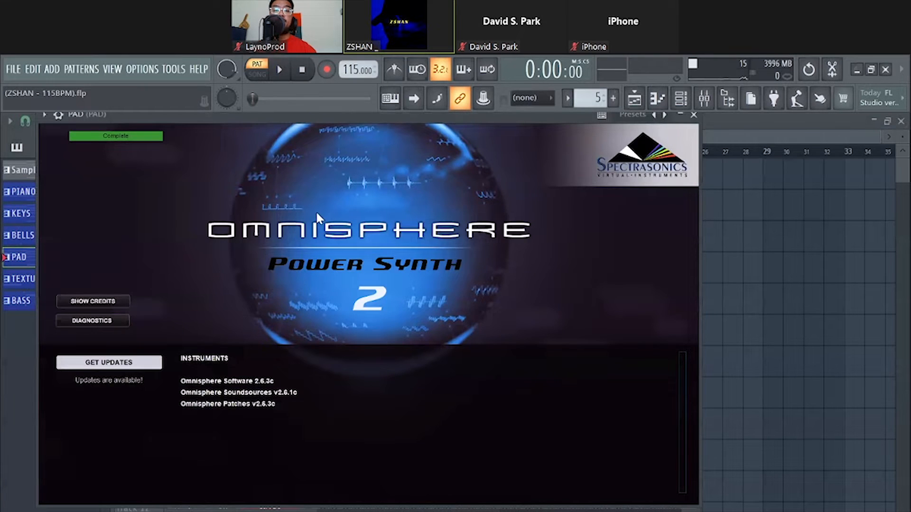
pyautogui.click(316, 212)
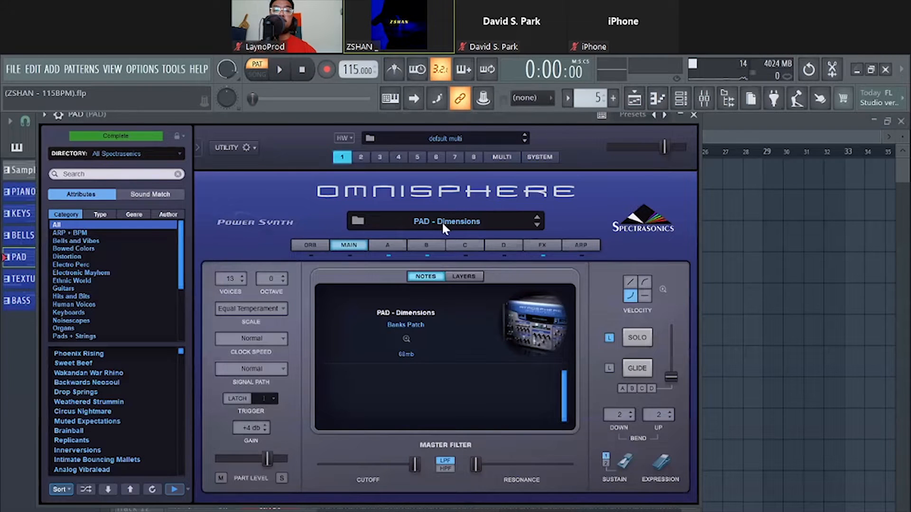
pyautogui.click(693, 115)
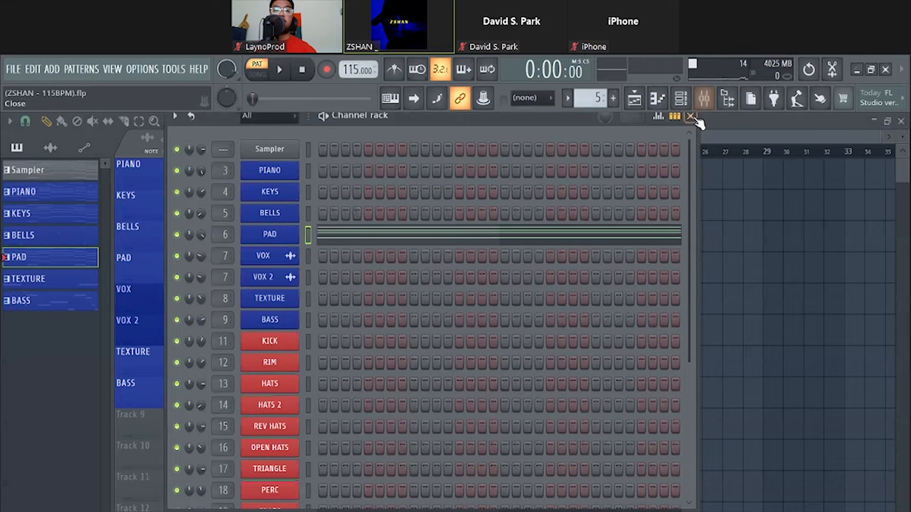
# Step: Inspect the Fruity parametric EQ 2 and the Kickstart settings on the PAD mixer track
pyautogui.click(691, 117)
pyautogui.click(704, 98)
pyautogui.click(812, 163)
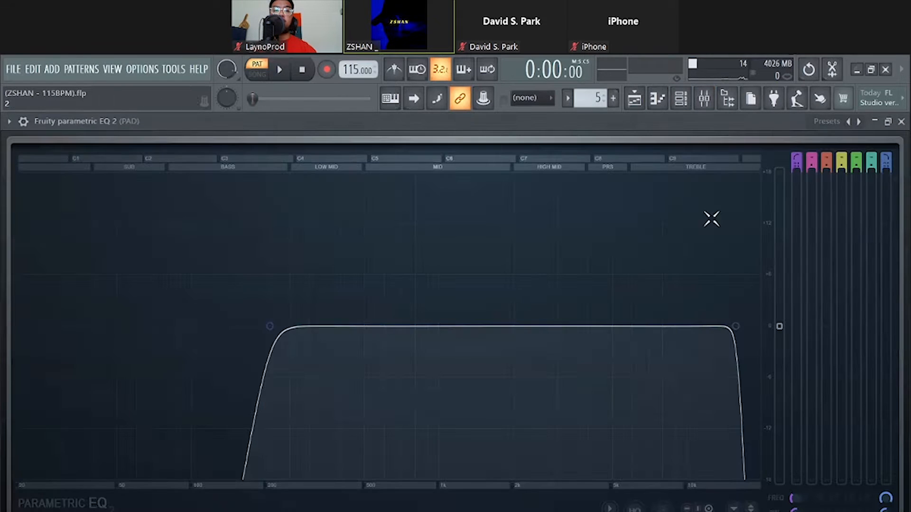
pyautogui.click(901, 122)
pyautogui.click(784, 185)
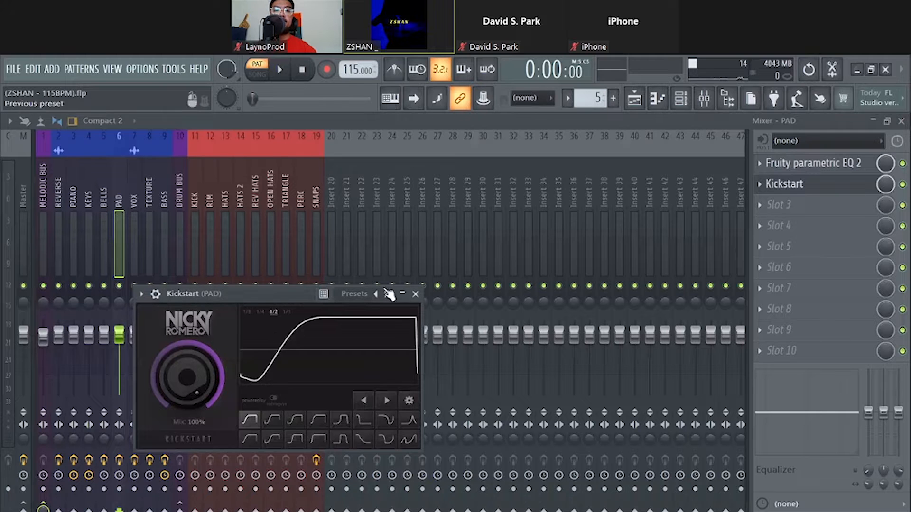
pyautogui.press('Escape')
pyautogui.click(901, 121)
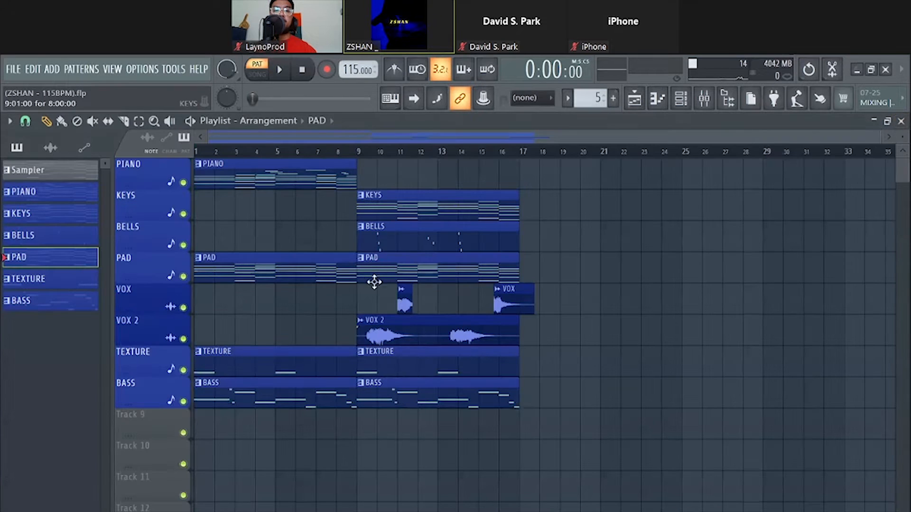
# Step: View the PAD chords in the piano roll and play back pattern 5, stopping near the end
pyautogui.click(680, 98)
pyautogui.click(351, 235)
pyautogui.press('space')
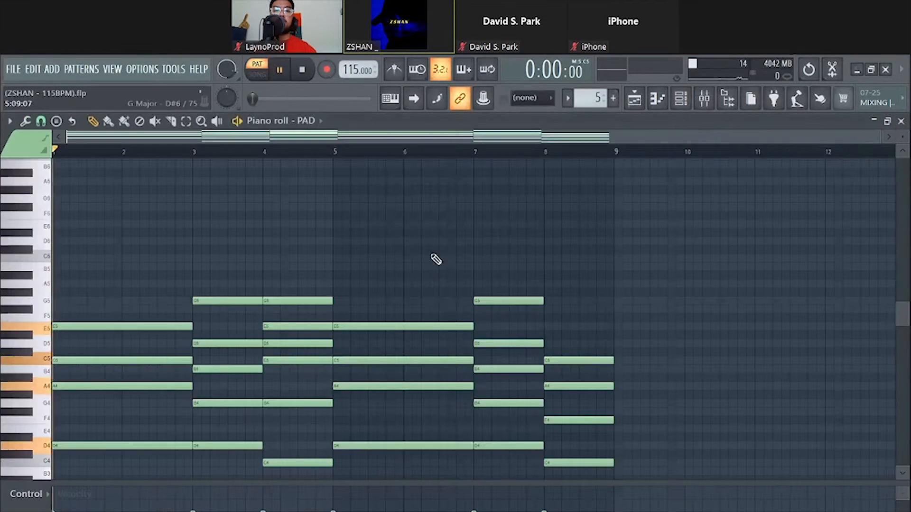
pyautogui.scroll(-3, 427, 258)
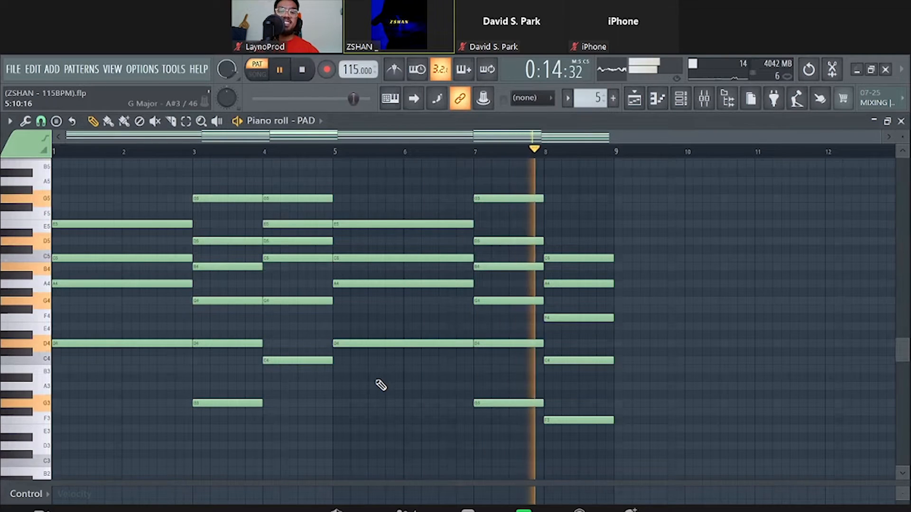
pyautogui.press('space')
# Step: Return to the playlist, set the song position to bar 9 and solo the VOX and VOX 2 tracks
pyautogui.press('F6')
pyautogui.click(657, 99)
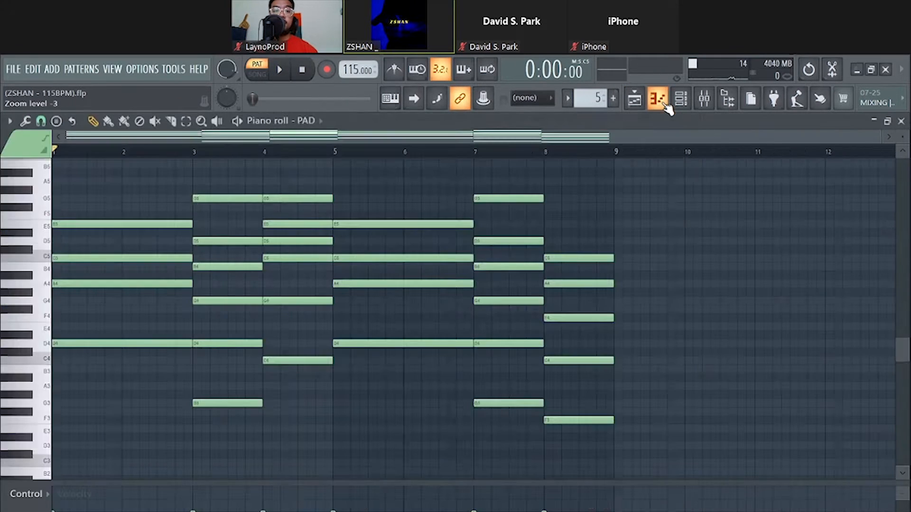
pyautogui.click(680, 99)
pyautogui.scroll(-1, 522, 317)
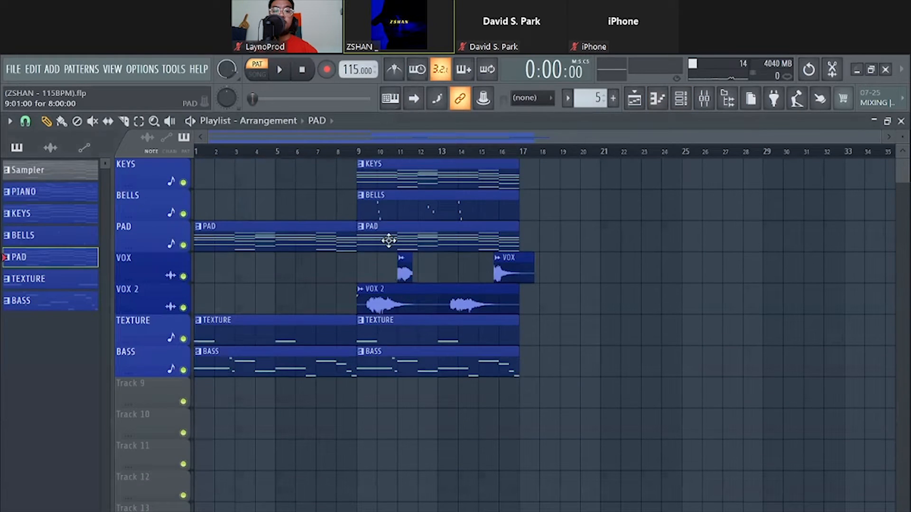
pyautogui.click(359, 151)
pyautogui.scroll(1, 575, 365)
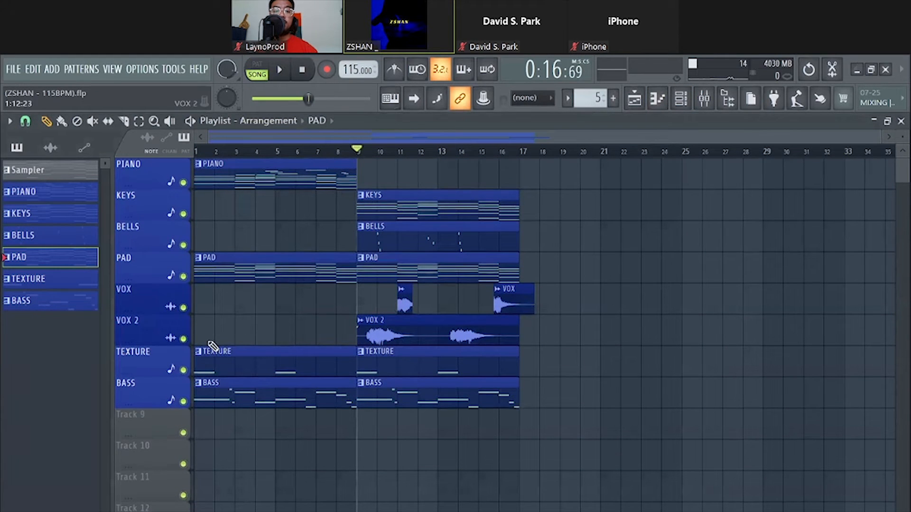
pyautogui.rightClick(184, 339)
pyautogui.click(183, 307)
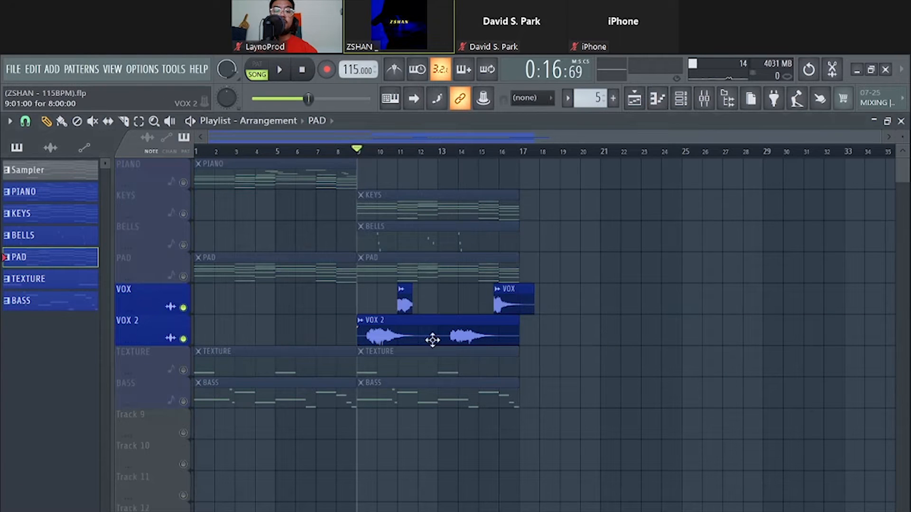
# Step: Inspect the ValhallaSupermassive preset and settings on the VOX mixer track
pyautogui.click(706, 99)
pyautogui.click(133, 221)
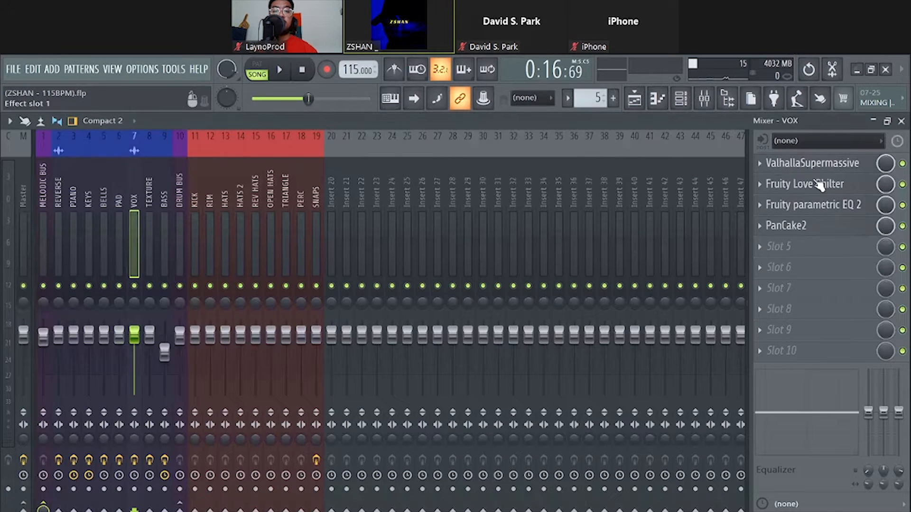
pyautogui.click(840, 170)
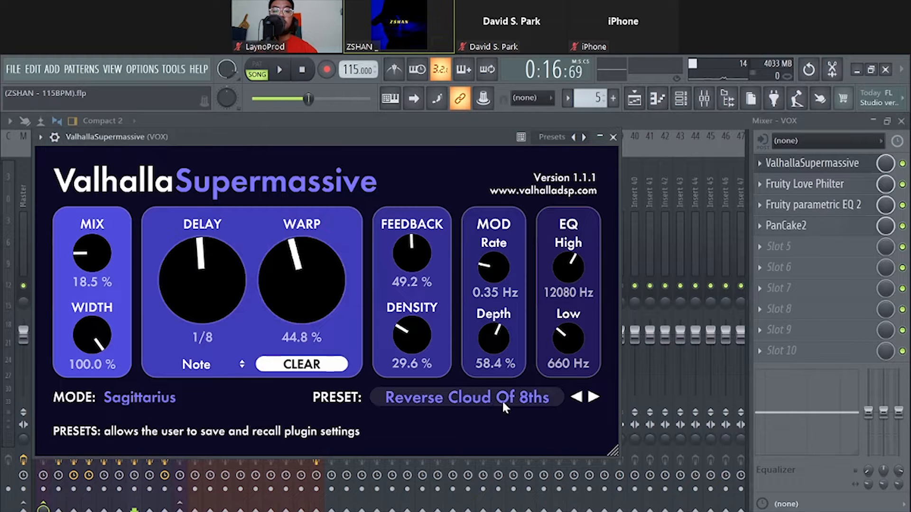
pyautogui.click(613, 137)
# Step: Inspect the Fruity Love Philter settings on the VOX mixer track, moving its window fully into view
pyautogui.click(807, 184)
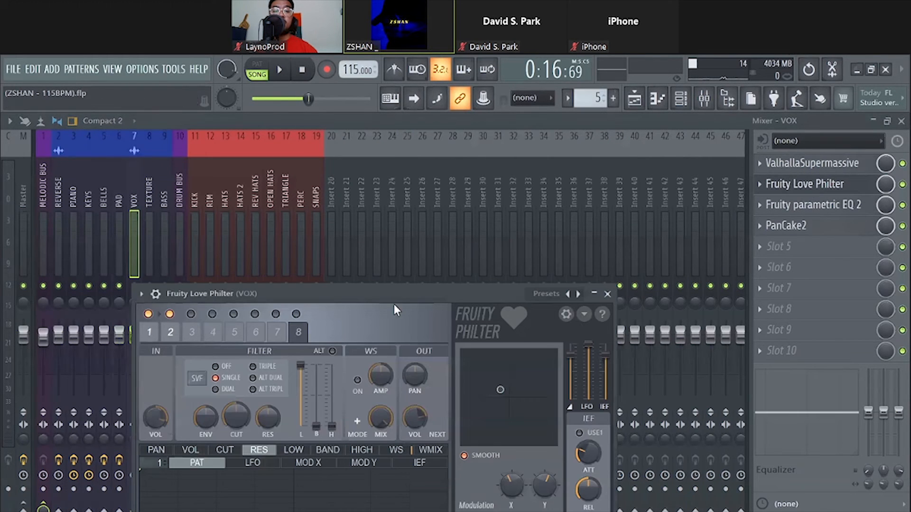
pyautogui.moveTo(393, 295); pyautogui.dragTo(372, 176)
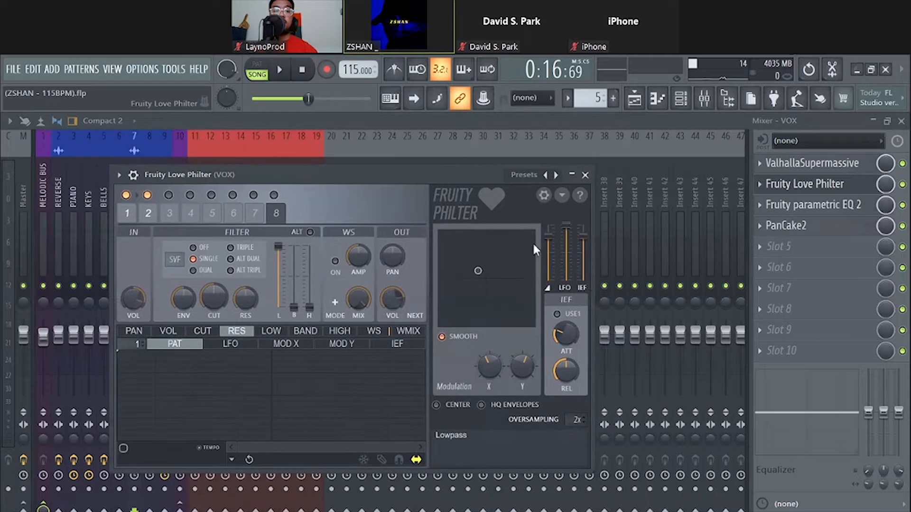
pyautogui.click(585, 175)
# Step: Inspect the Fruity parametric EQ 2 and the PanCake2 panning curve on the VOX mixer track
pyautogui.click(801, 212)
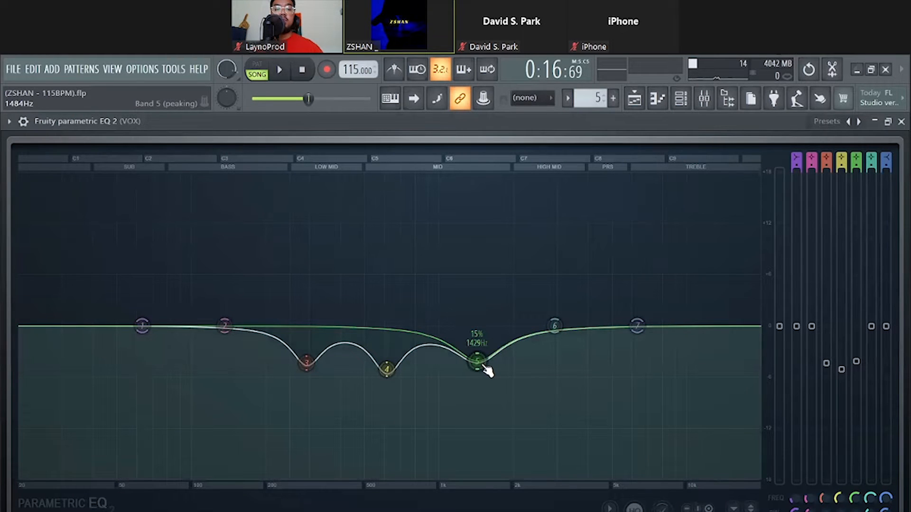
pyautogui.click(901, 122)
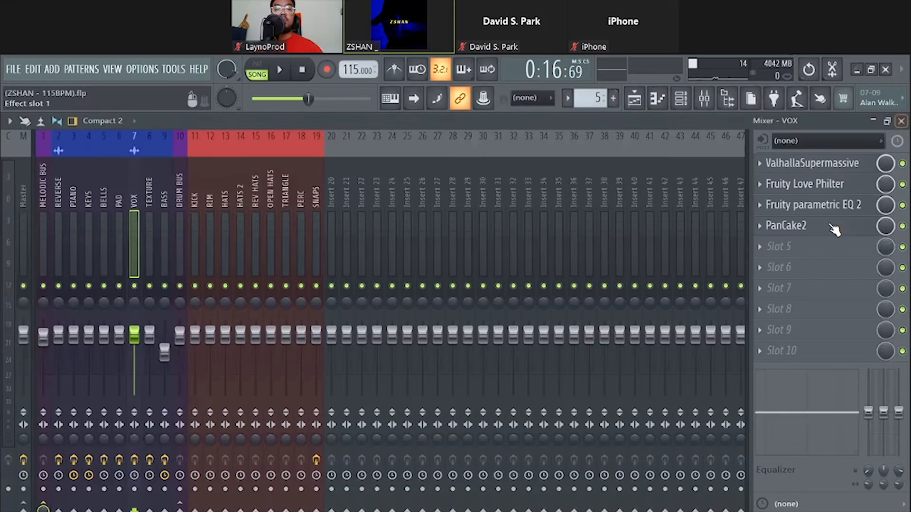
pyautogui.click(807, 225)
pyautogui.moveTo(186, 217); pyautogui.dragTo(402, 136)
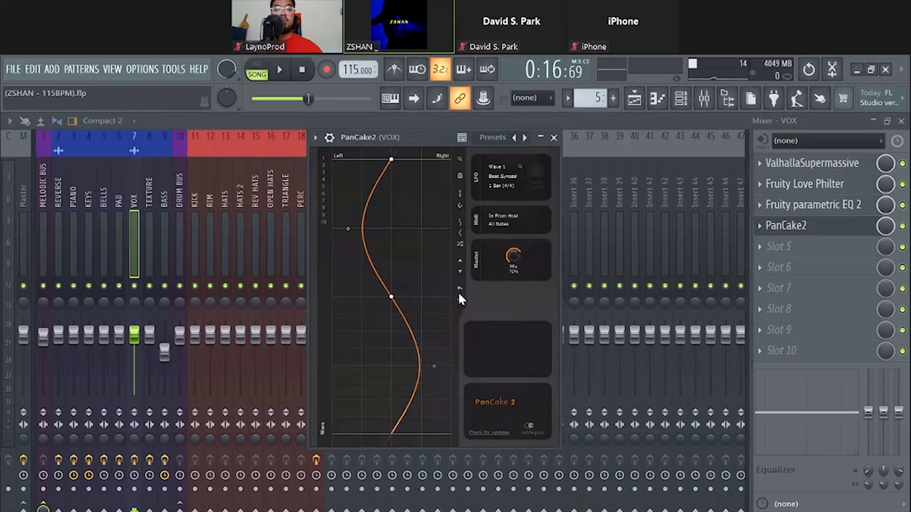
pyautogui.click(553, 138)
# Step: Close the mixer and play back the soloed VOX and VOX 2 tracks from bar 9
pyautogui.click(901, 121)
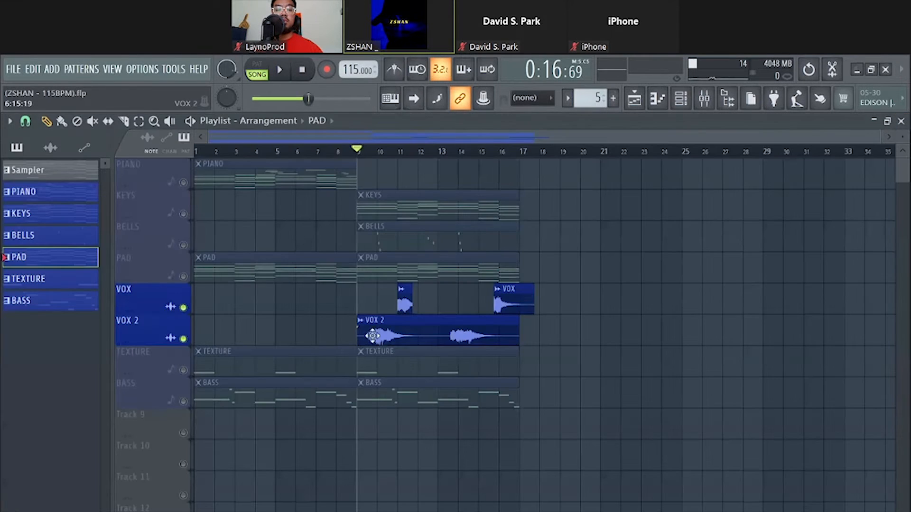
pyautogui.press('space')
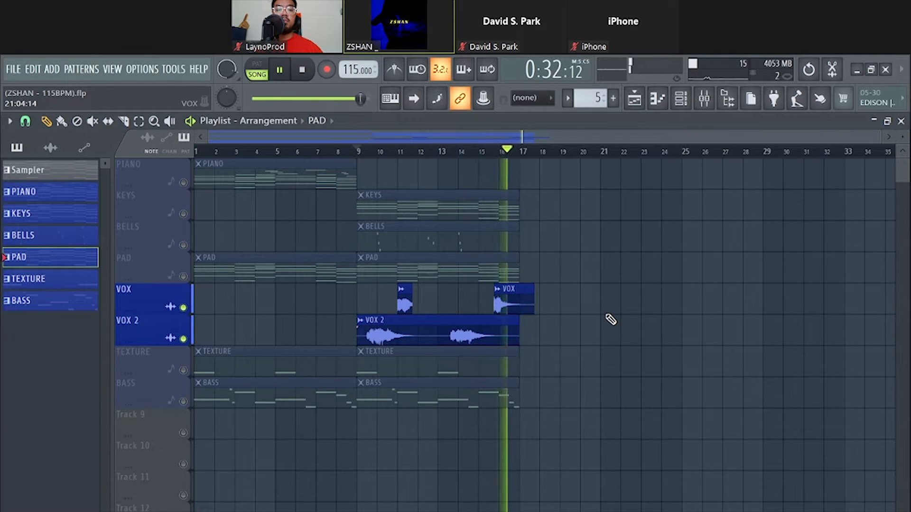
# Step: Stop the VOX playback, solo the TEXTURE track and return the playhead to the start of the arrangement
pyautogui.press('space')
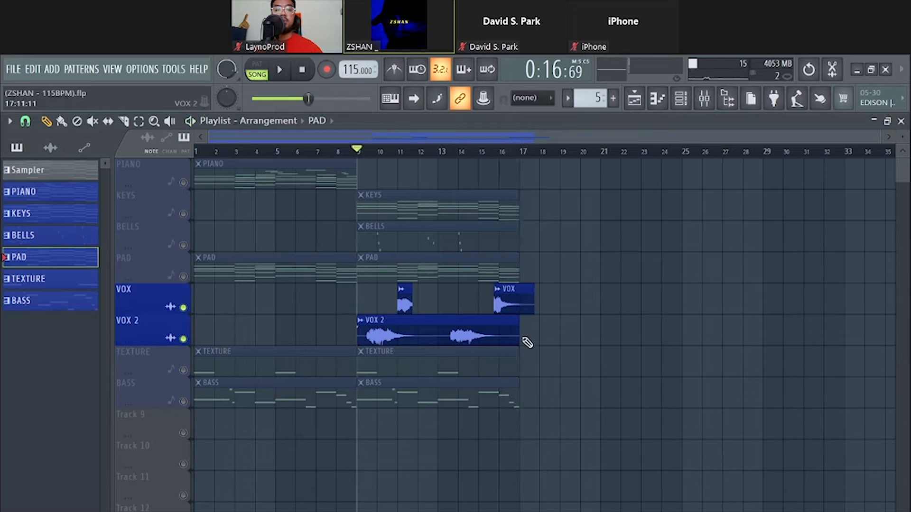
pyautogui.rightClick(183, 370)
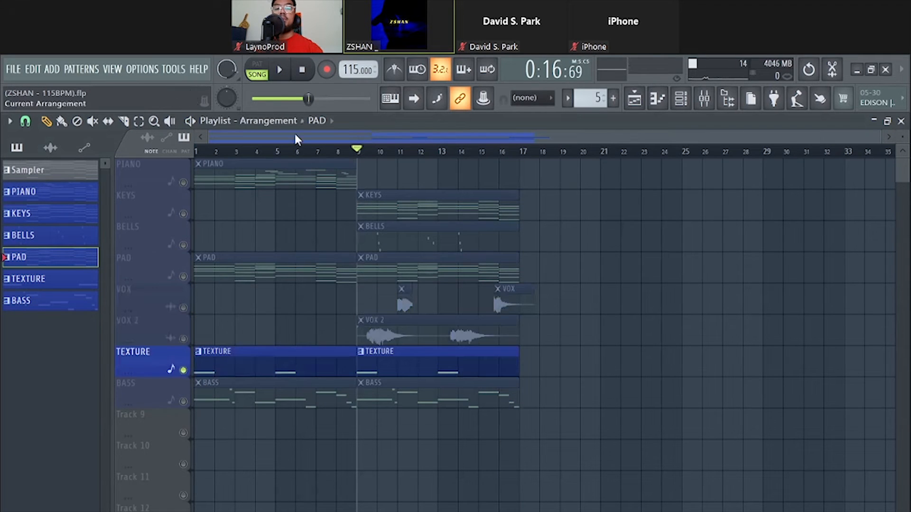
pyautogui.click(296, 84)
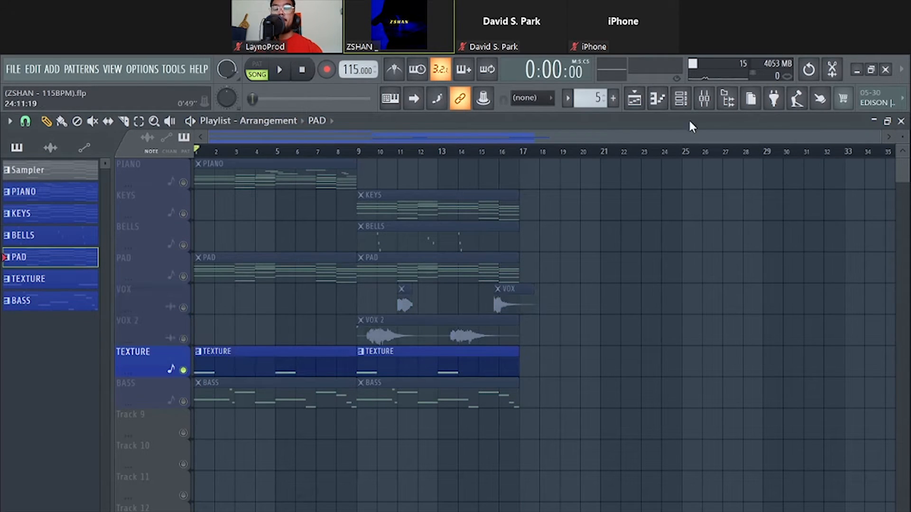
# Step: Select the TEXTURE pattern and inspect the TEXTURE channel's Omnisphere preset with its window moved fully into view
pyautogui.press('F6')
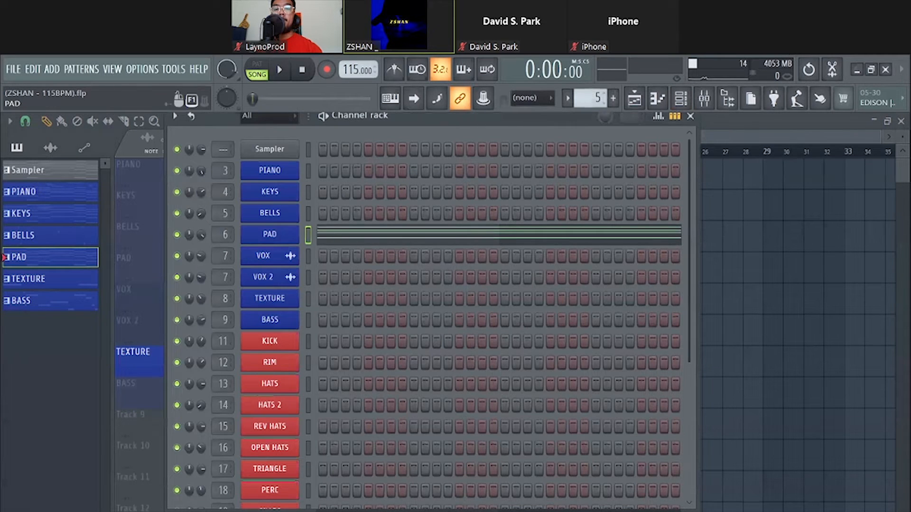
pyautogui.press('KP_Add')
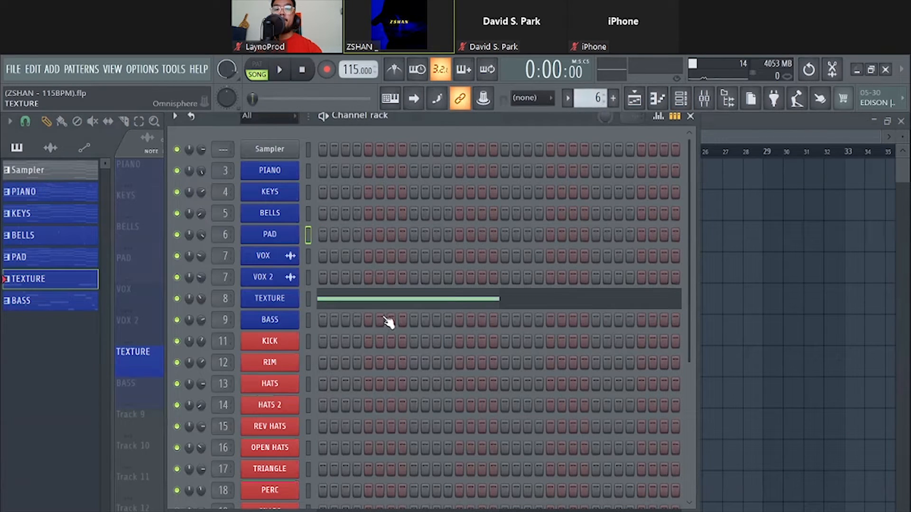
pyautogui.click(284, 299)
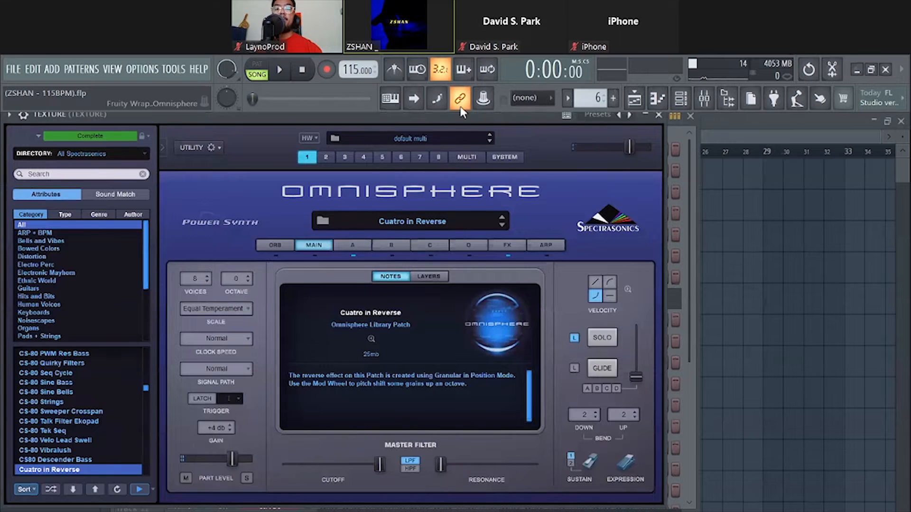
pyautogui.moveTo(461, 112); pyautogui.dragTo(541, 112)
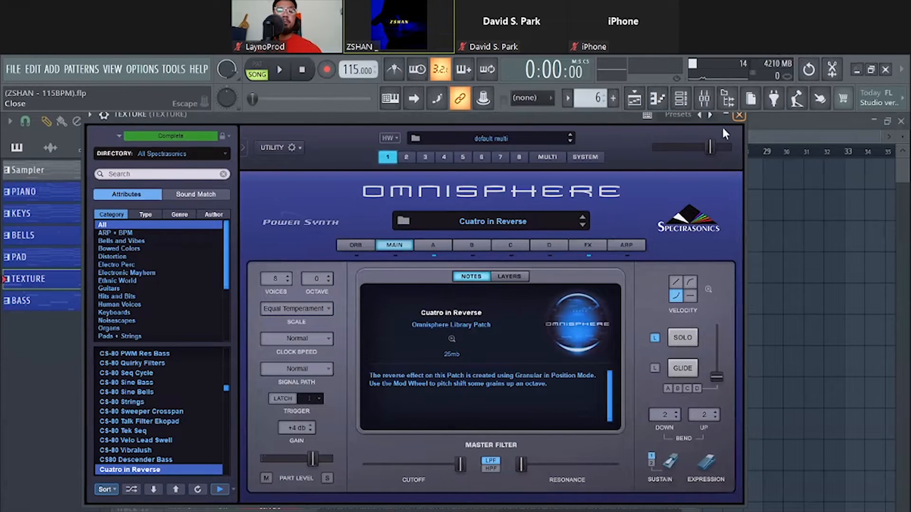
pyautogui.click(739, 116)
pyautogui.click(692, 118)
# Step: Inspect the ValhallaSupermassive settings and the Fruity parametric EQ 2 curve on the TEXTURE mixer track, and close the mixer
pyautogui.click(705, 99)
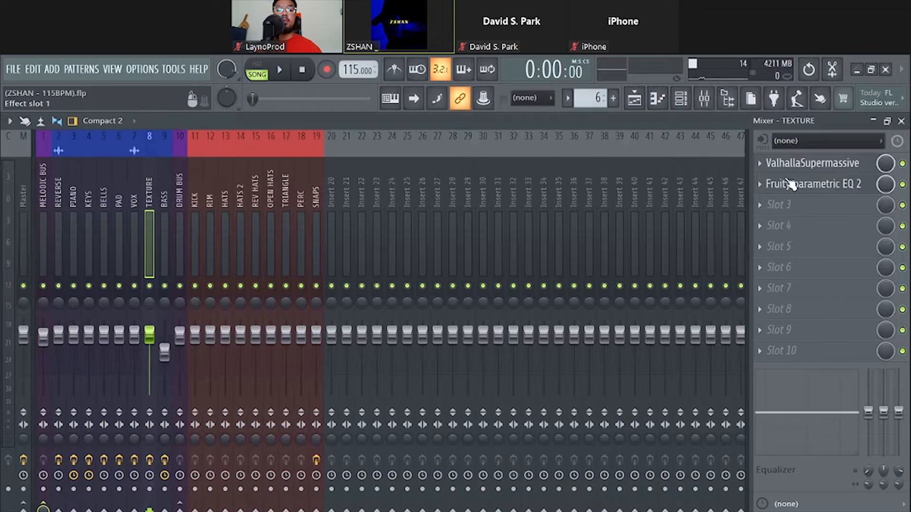
pyautogui.click(807, 163)
pyautogui.moveTo(294, 169); pyautogui.dragTo(403, 137)
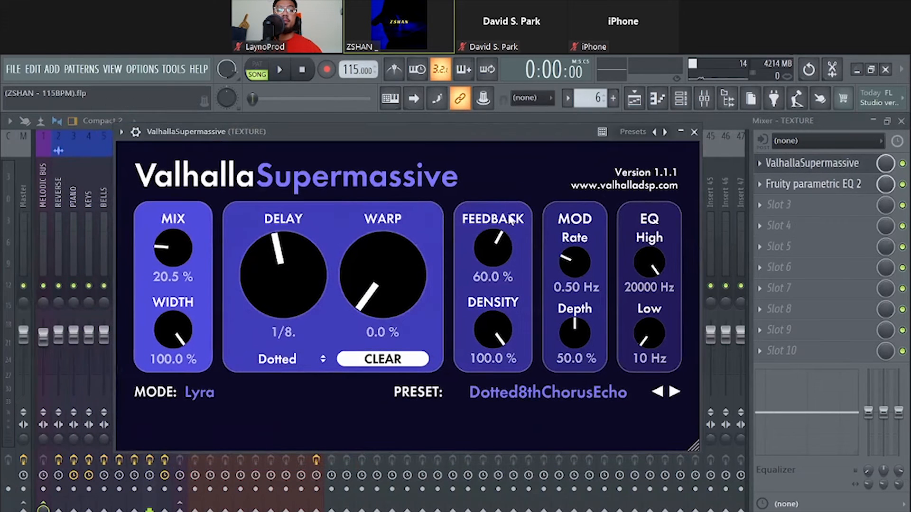
pyautogui.click(694, 132)
pyautogui.click(807, 184)
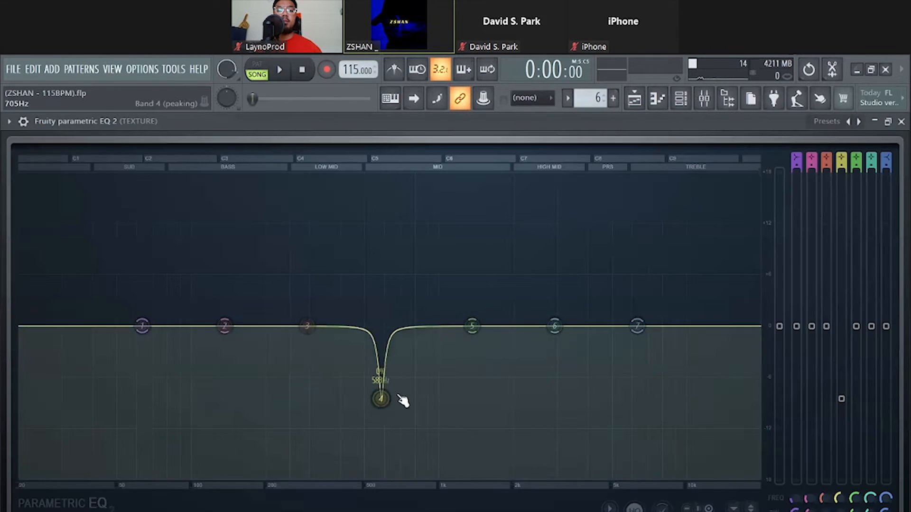
pyautogui.click(902, 122)
pyautogui.click(901, 122)
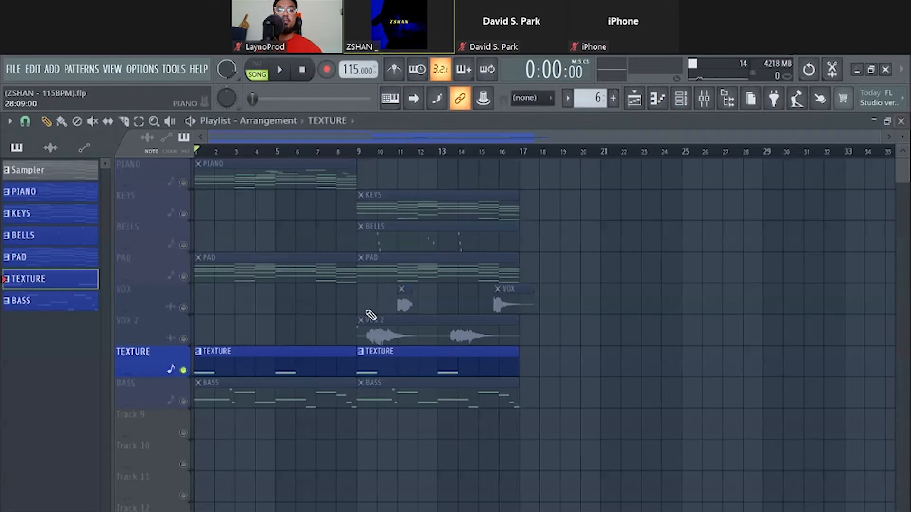
# Step: Play back the soloed TEXTURE track from bar 1 and save the project
pyautogui.press('space')
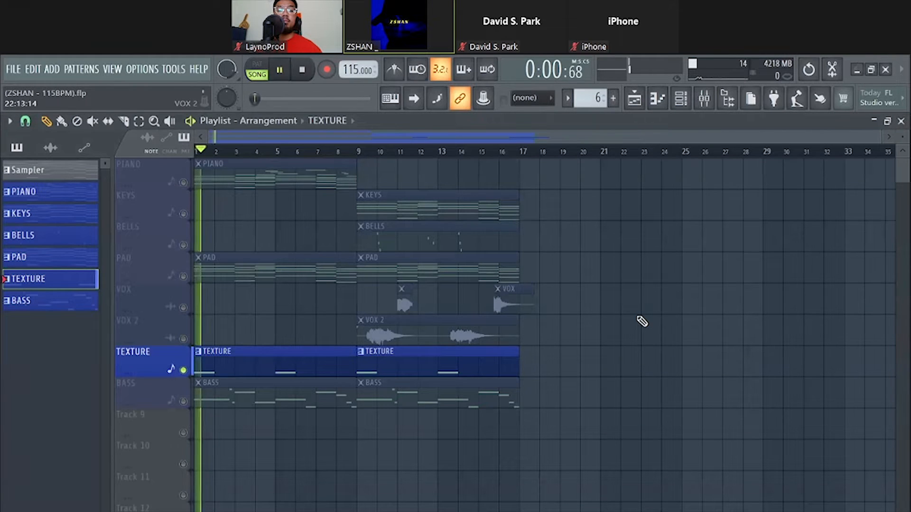
pyautogui.hotkey('ctrl', 's')
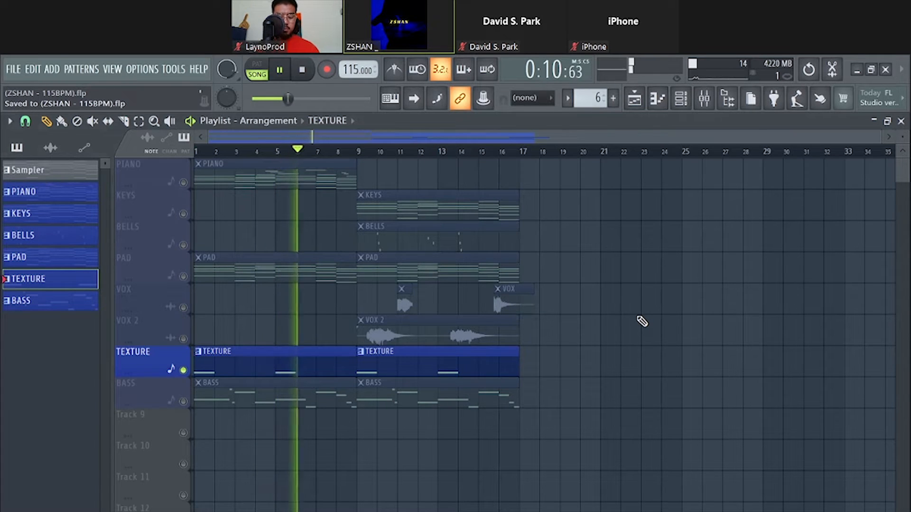
pyautogui.press('space')
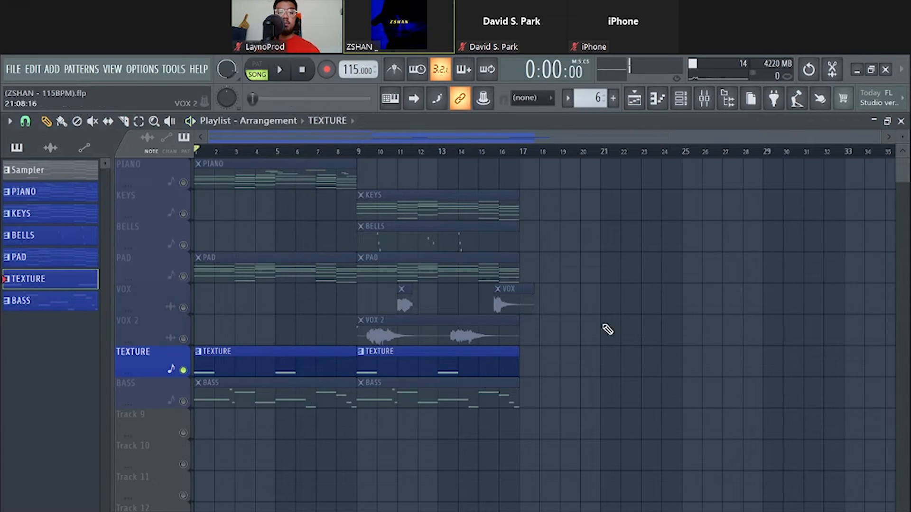
# Step: Solo the BASS track and inspect the BASS channel's Analog Lab V preset
pyautogui.click(186, 405)
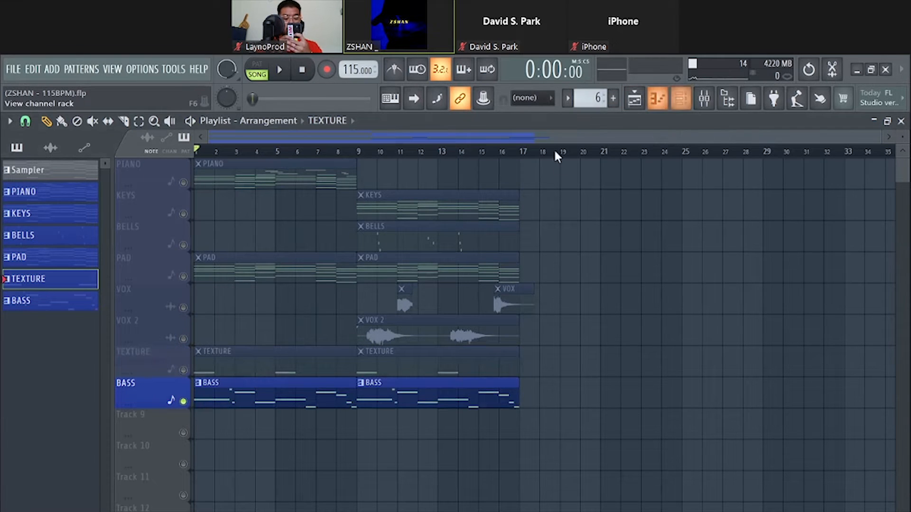
pyautogui.click(681, 99)
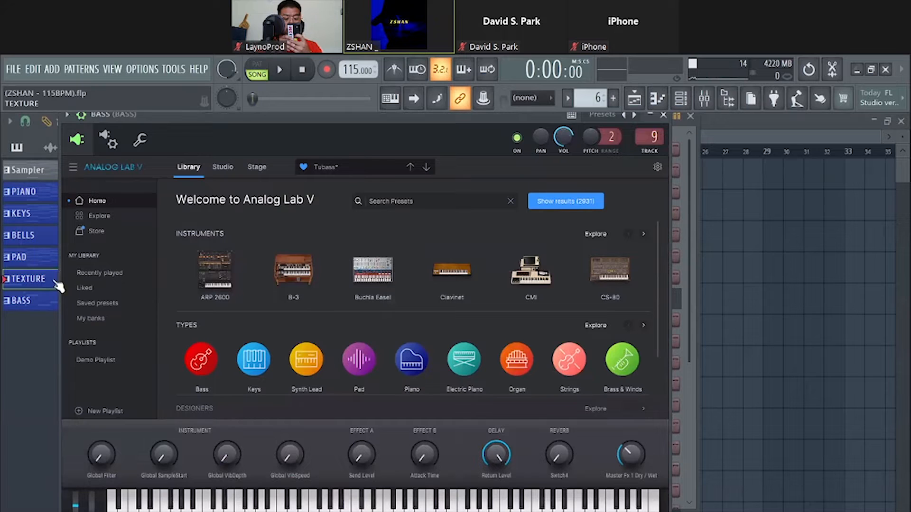
pyautogui.click(663, 116)
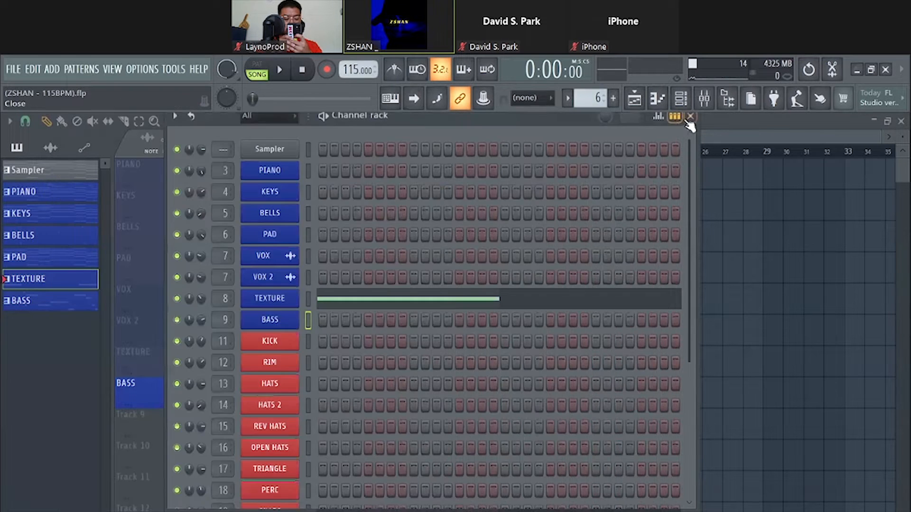
pyautogui.click(690, 116)
# Step: Open the BASS pattern in the piano roll and examine its notes from bar 1 to bar 9
pyautogui.scroll(-2, 304, 358)
pyautogui.click(248, 338)
pyautogui.doubleClick(248, 338)
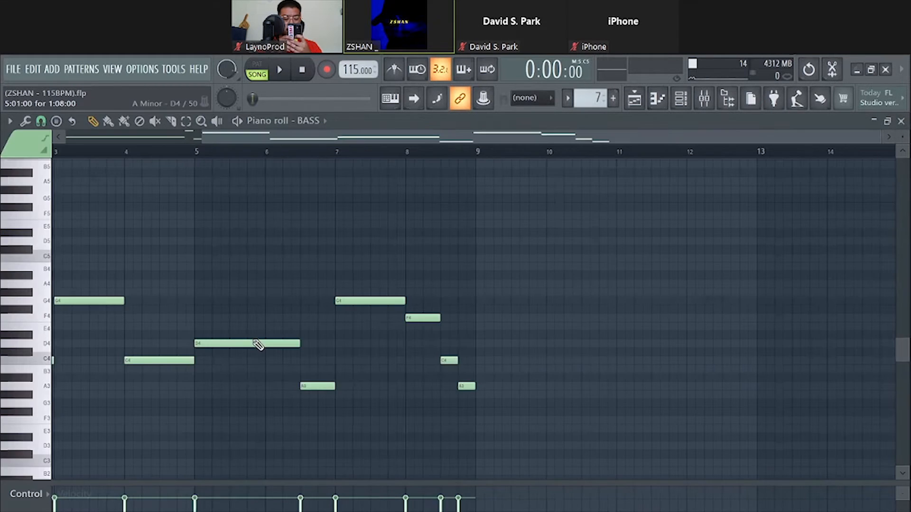
pyautogui.moveTo(124, 342); pyautogui.dragTo(170, 341)
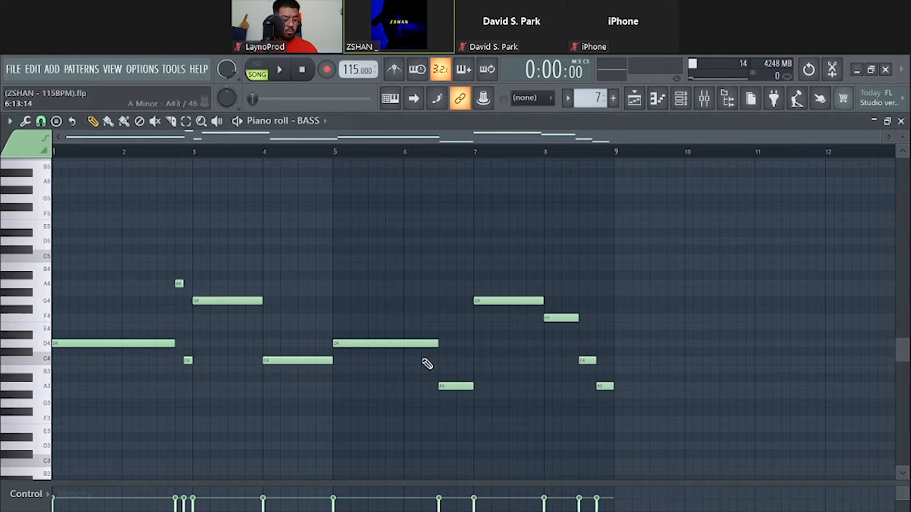
pyautogui.scroll(-1, 451, 382)
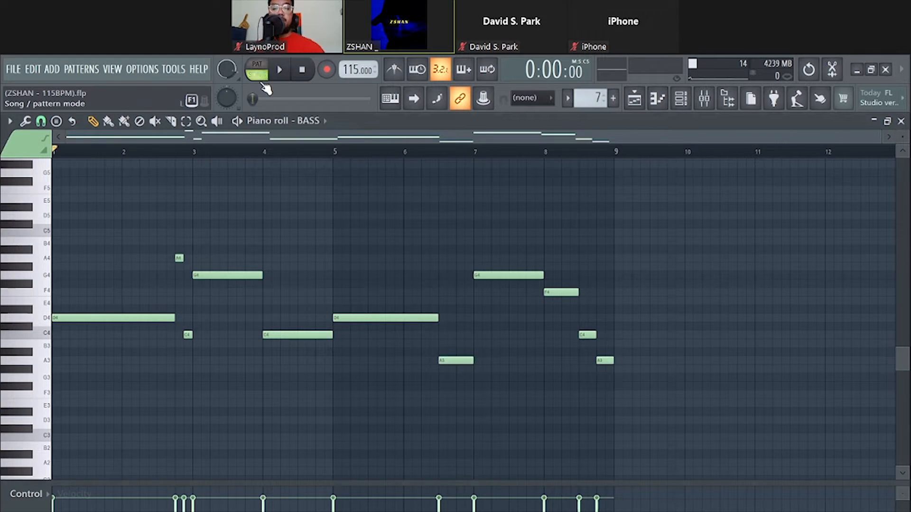
# Step: Play the BASS pattern in pattern mode, stop it and return to the playlist
pyautogui.press('space')
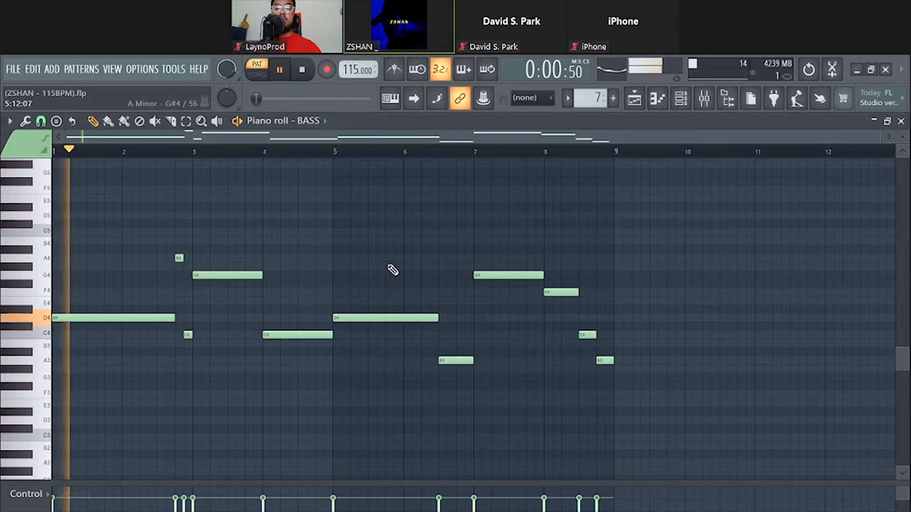
pyautogui.press('space')
pyautogui.click(657, 106)
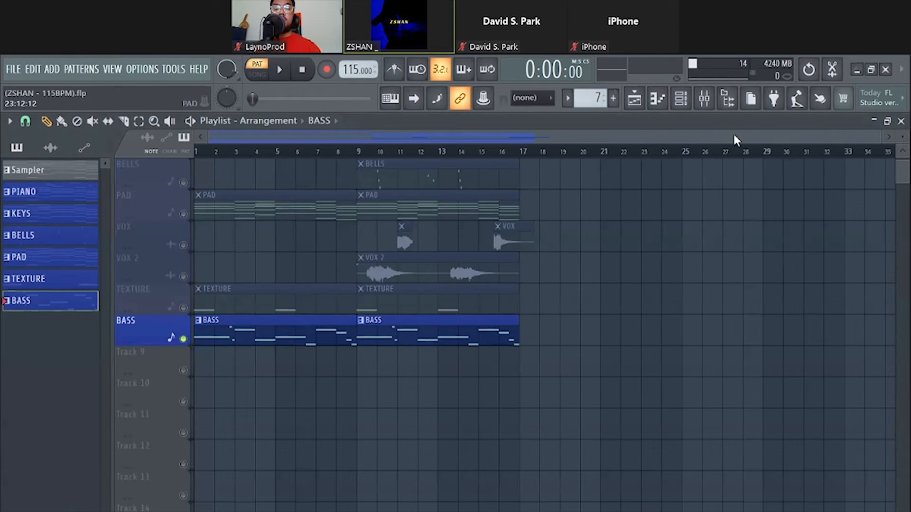
# Step: Inspect the Fruity Blood Overdrive and Wider settings on the BASS mixer track, and close the mixer
pyautogui.click(703, 101)
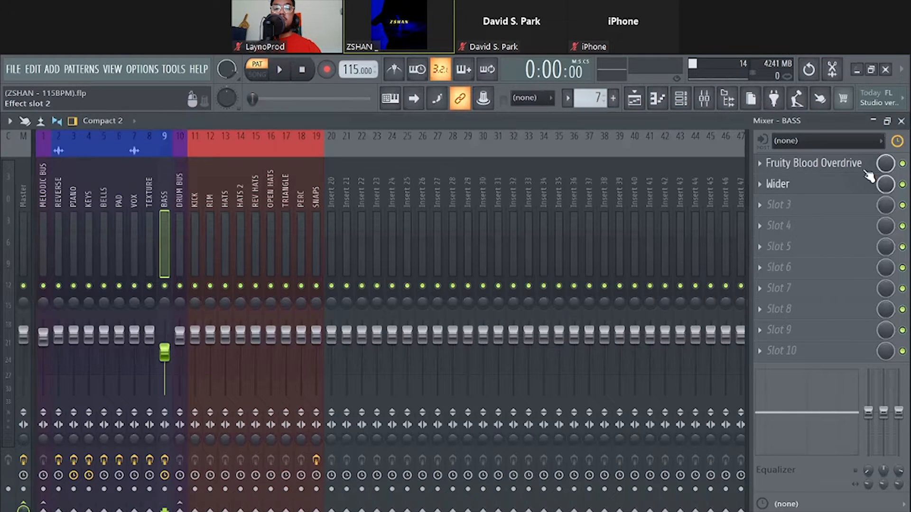
pyautogui.click(819, 169)
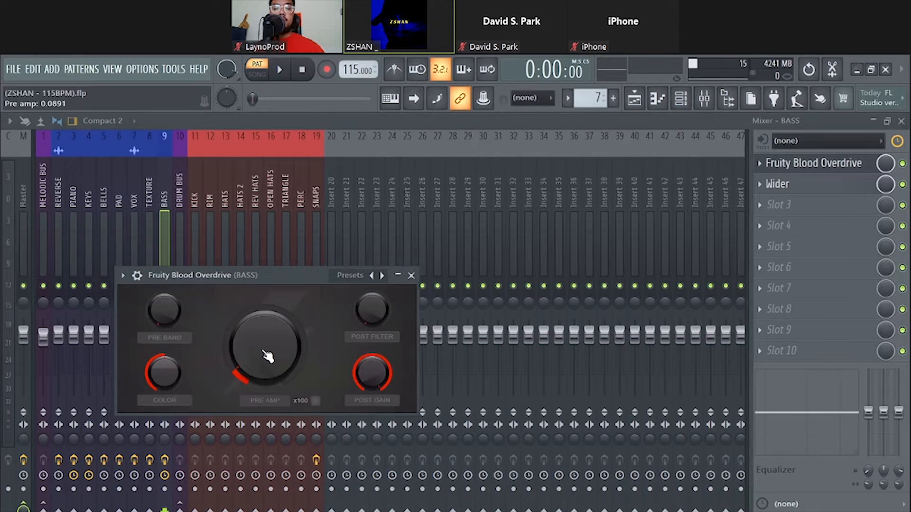
pyautogui.click(411, 276)
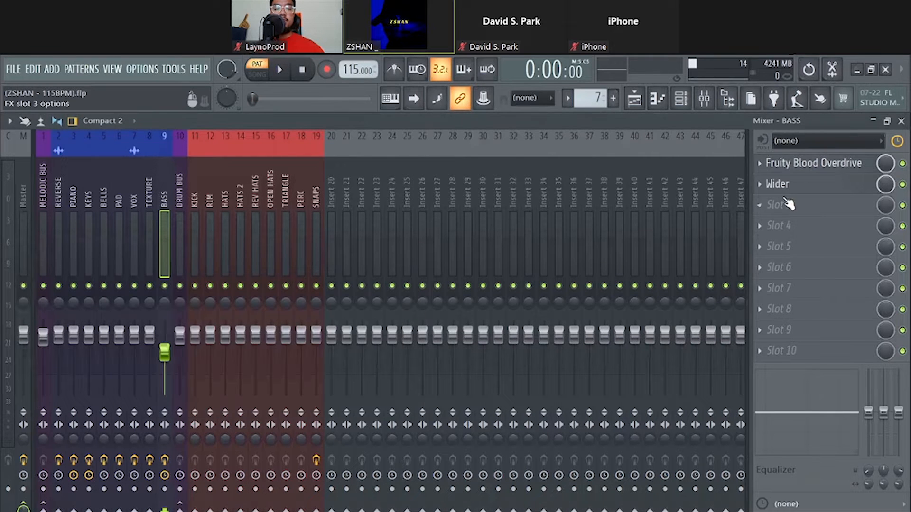
pyautogui.click(820, 184)
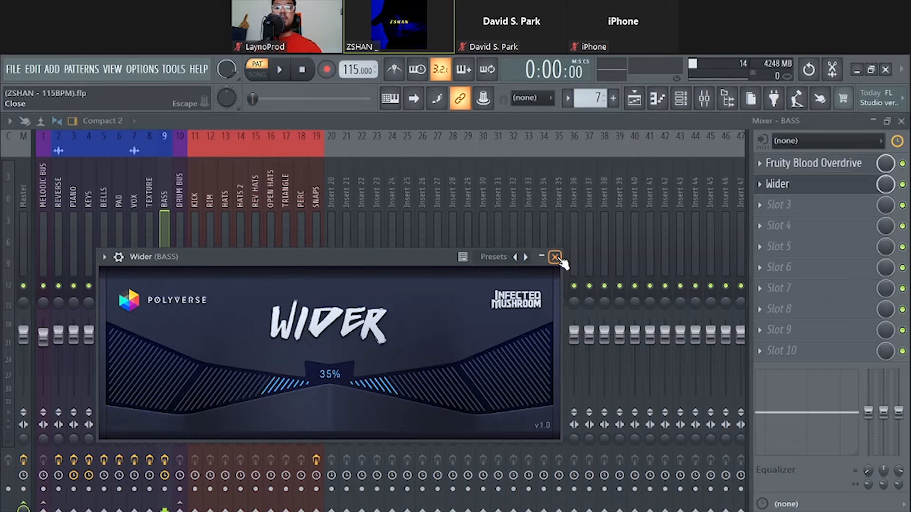
pyautogui.click(555, 257)
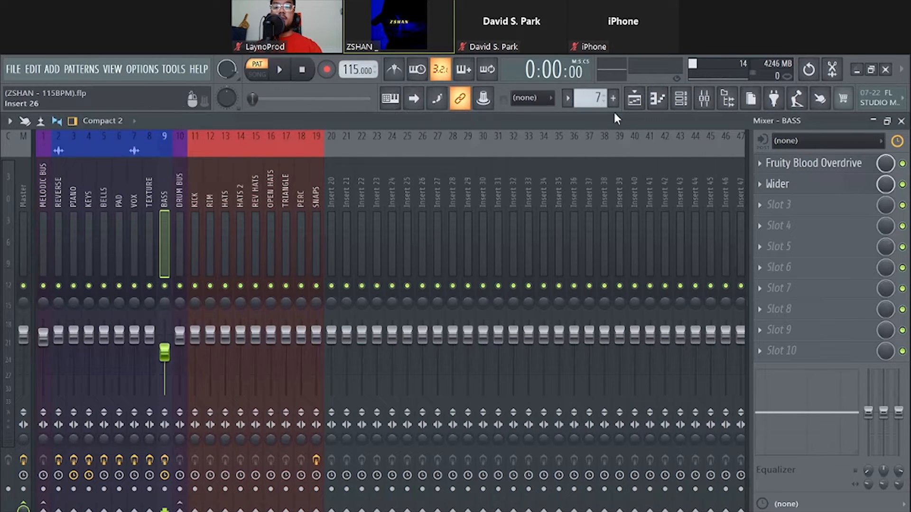
pyautogui.click(900, 121)
# Step: Switch to song mode, bring all tracks back from the BASS solo and play the full melodic arrangement from bar 1
pyautogui.click(257, 74)
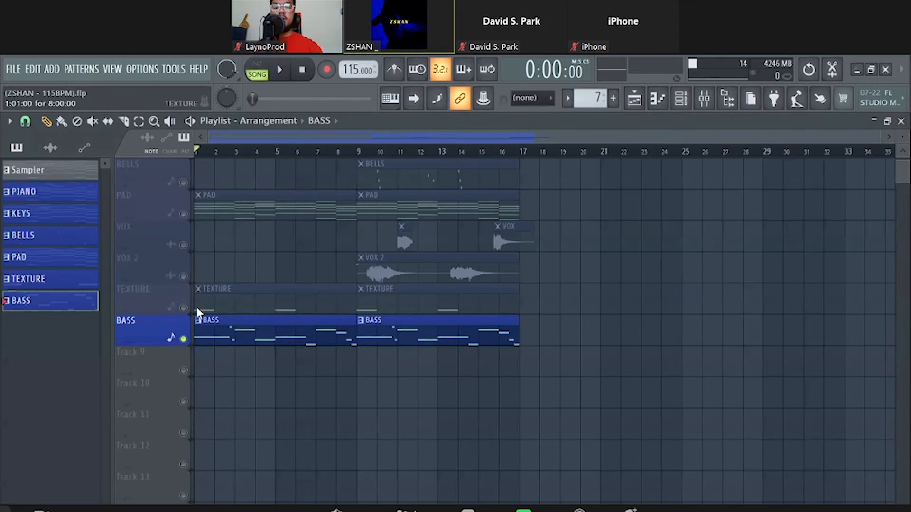
pyautogui.click(184, 339)
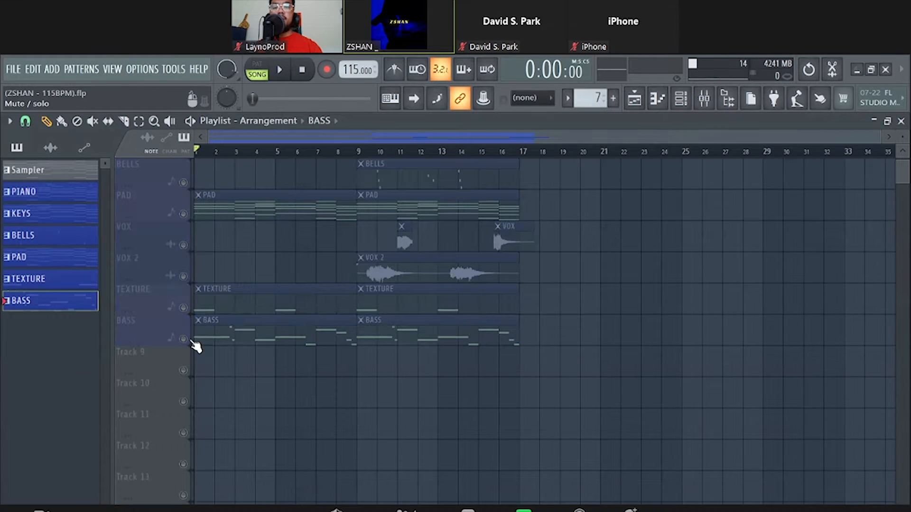
pyautogui.click(183, 339)
pyautogui.scroll(2, 579, 290)
pyautogui.press('space')
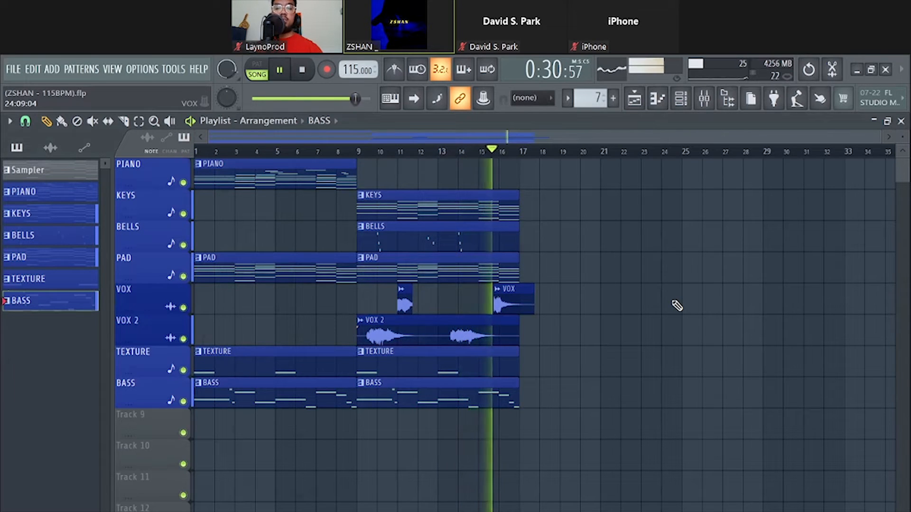
pyautogui.click(290, 81)
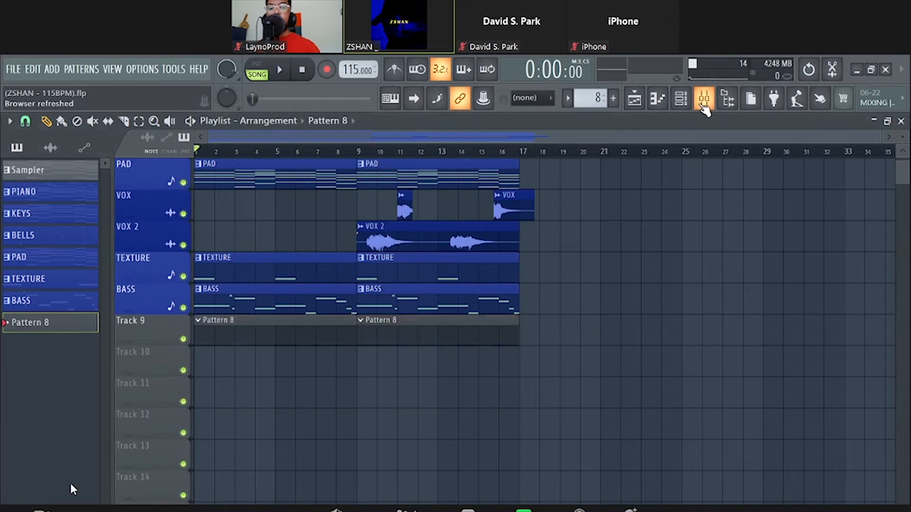
# Step: Examine the drum and effect channels in the channel rack, from KICK down to the tags
pyautogui.click(681, 101)
pyautogui.scroll(-3, 427, 357)
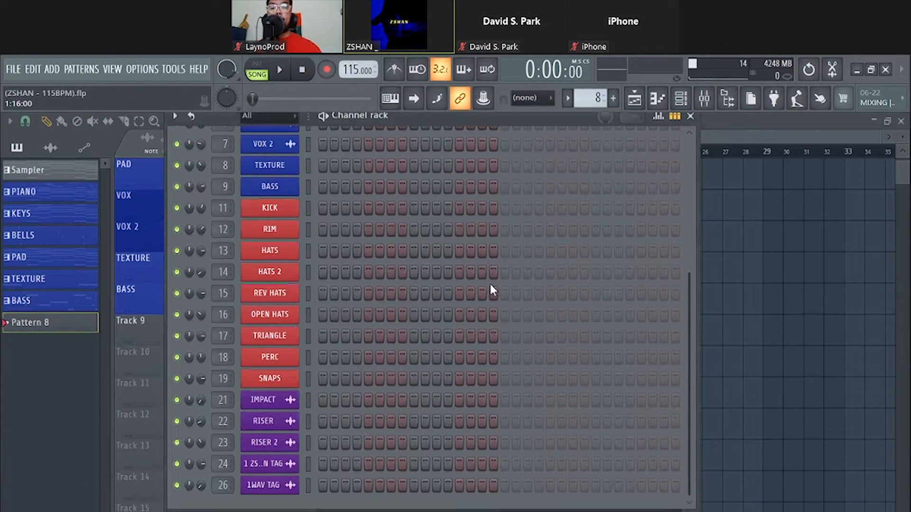
pyautogui.click(690, 116)
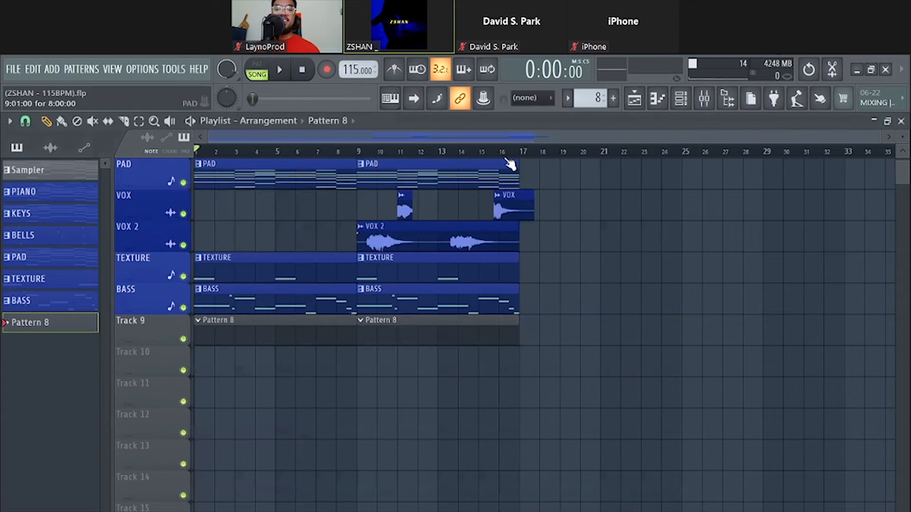
pyautogui.moveTo(503, 158); pyautogui.dragTo(196, 158)
pyautogui.click(681, 99)
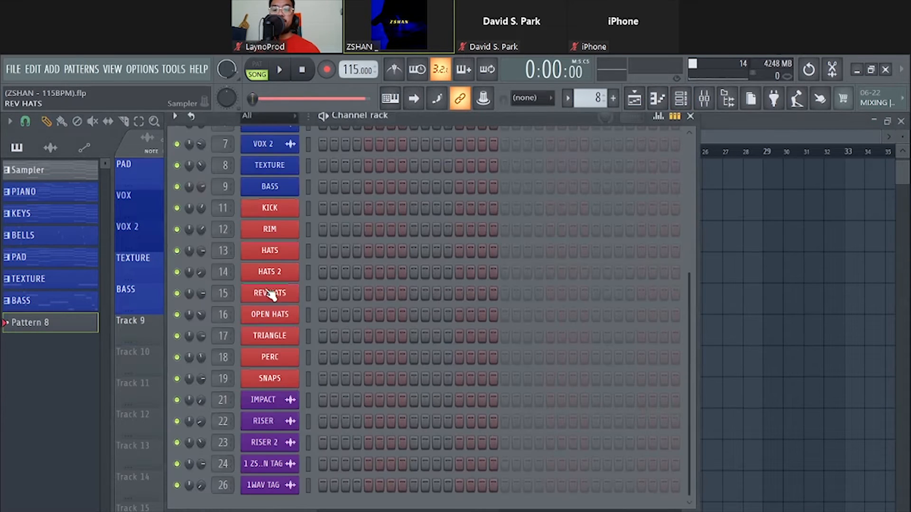
pyautogui.middleClick(283, 214)
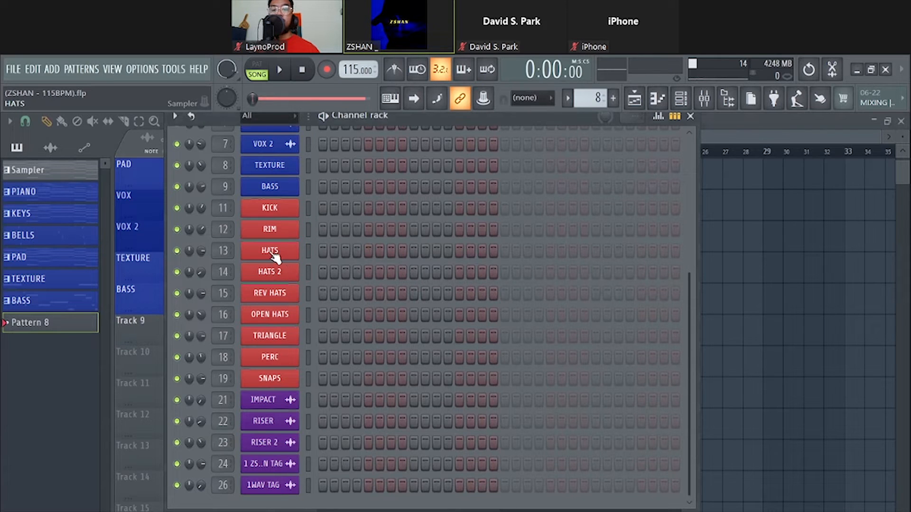
# Step: Audition the drum samples in the channel rack, including TRIANGLE, and return to the playlist
pyautogui.middleClick(283, 298)
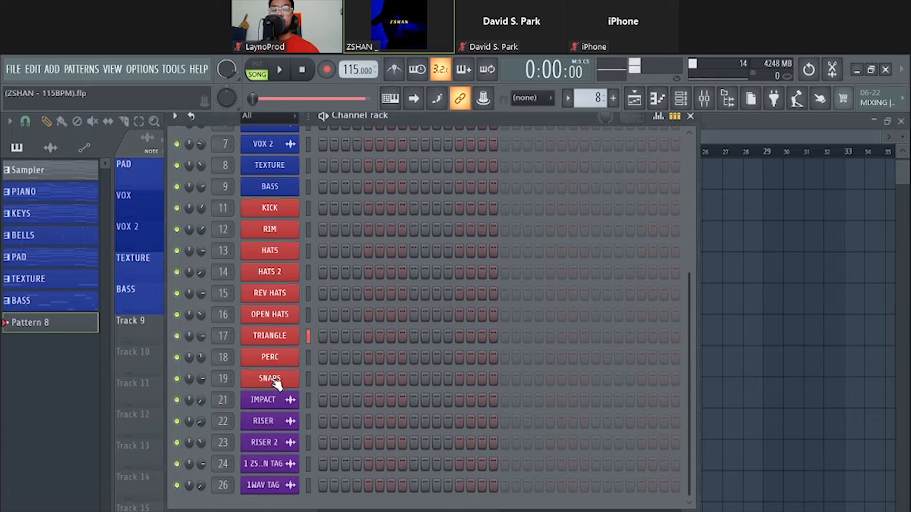
pyautogui.middleClick(271, 338)
pyautogui.click(690, 116)
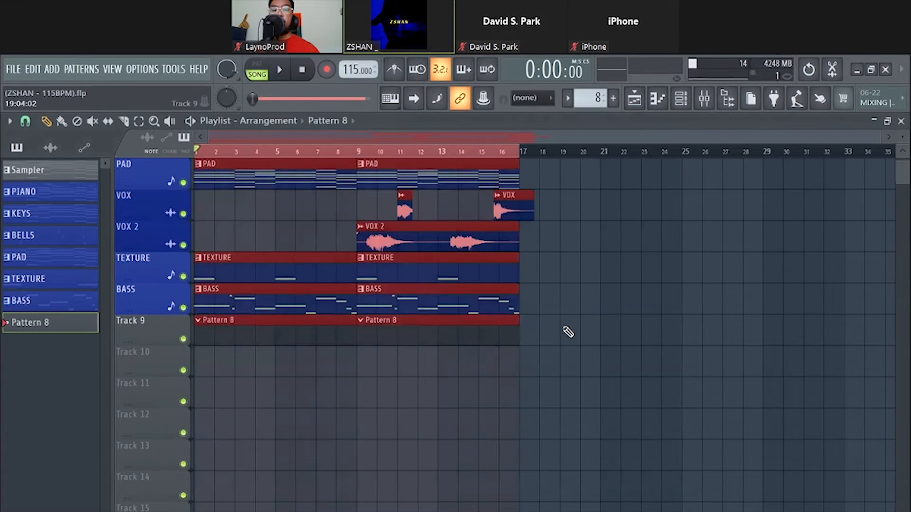
# Step: Place RIM hits on steps 9 and 25 of Pattern 8 in the channel rack
pyautogui.click(681, 99)
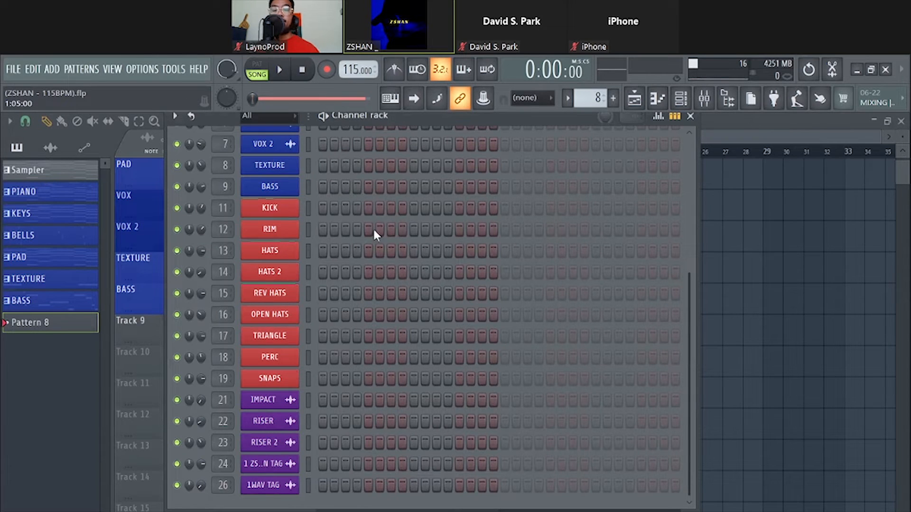
pyautogui.click(413, 228)
pyautogui.press('space')
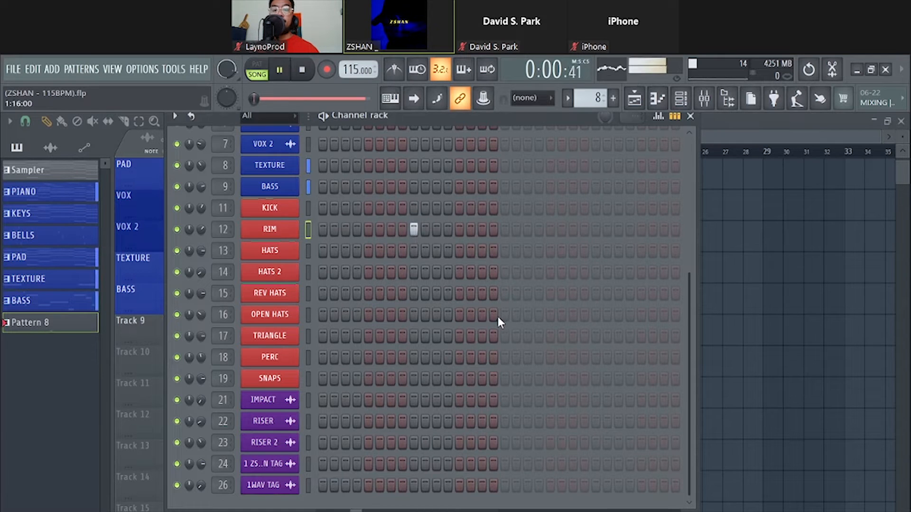
pyautogui.press('space')
pyautogui.click(596, 229)
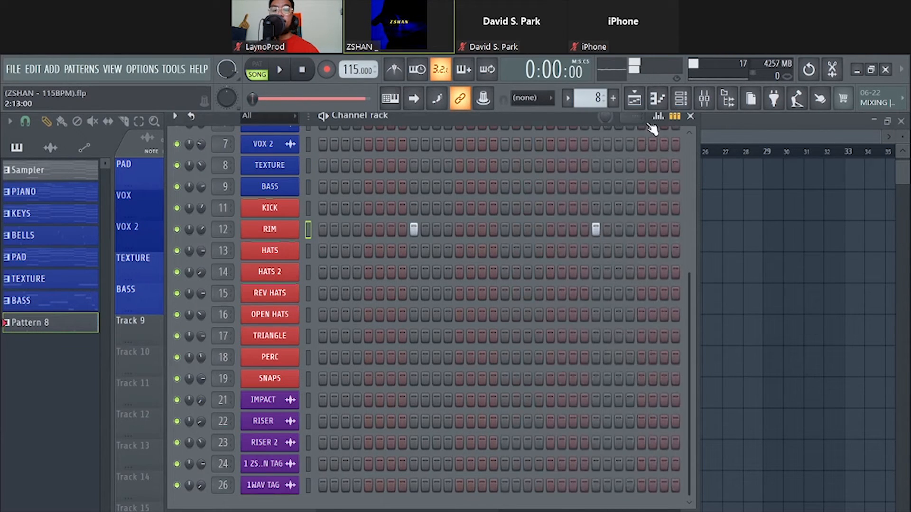
# Step: Duplicate the two RIM hits in the piano roll until they fill bars 1 to 8, and clear the selection
pyautogui.press('F7')
pyautogui.hotkey('ctrl', 'a')
pyautogui.hotkey('ctrl', 'b')
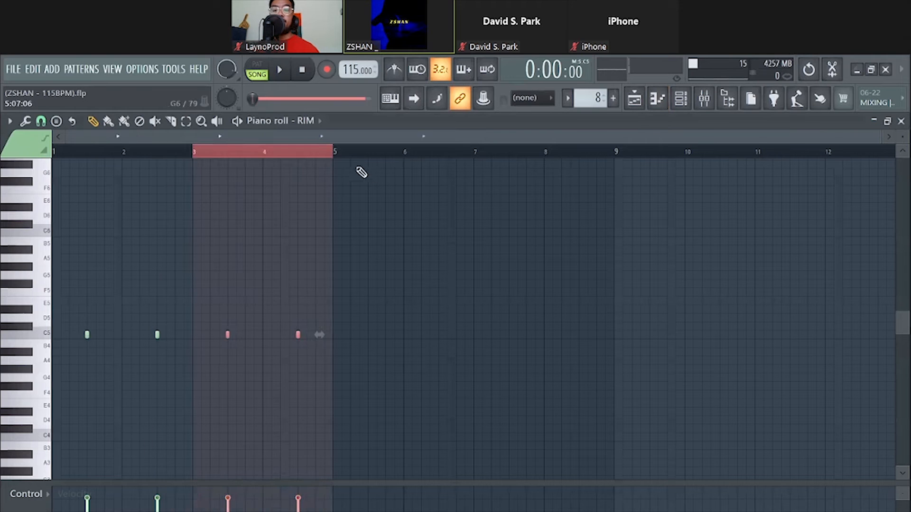
pyautogui.hotkey('ctrl', 'b')
pyautogui.hotkey('ctrl', 'b')
pyautogui.hotkey('ctrl', 'd')
# Step: Add KICK hits on steps 1 and 19 of Pattern 8 while checking them against the melodic arrangement
pyautogui.press('space')
pyautogui.click(661, 101)
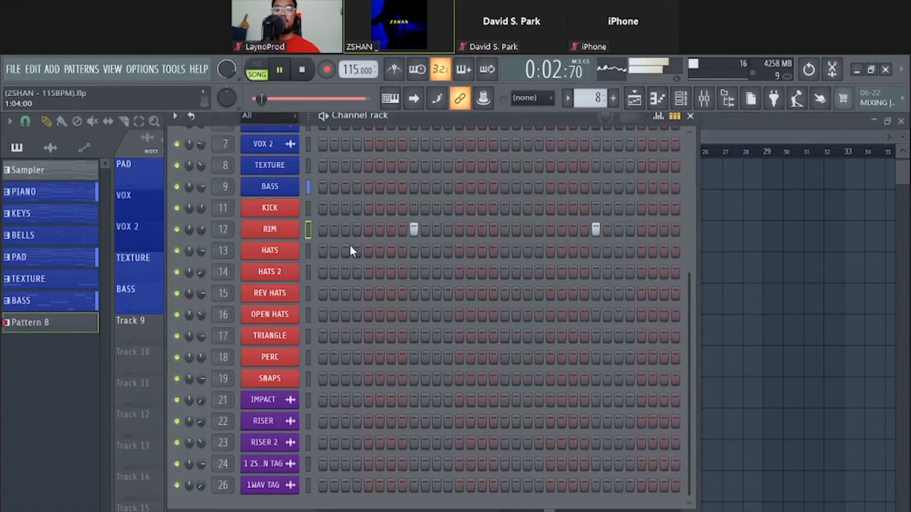
pyautogui.press('space')
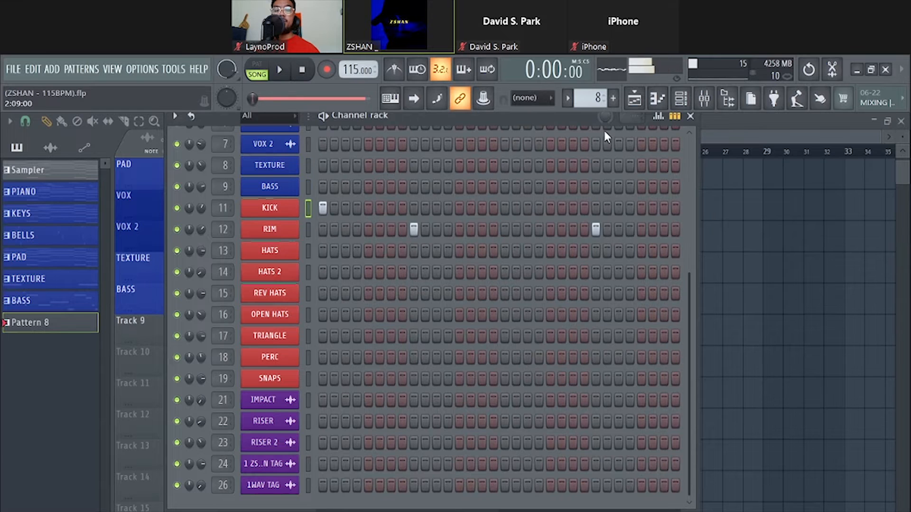
pyautogui.click(657, 98)
pyautogui.click(41, 121)
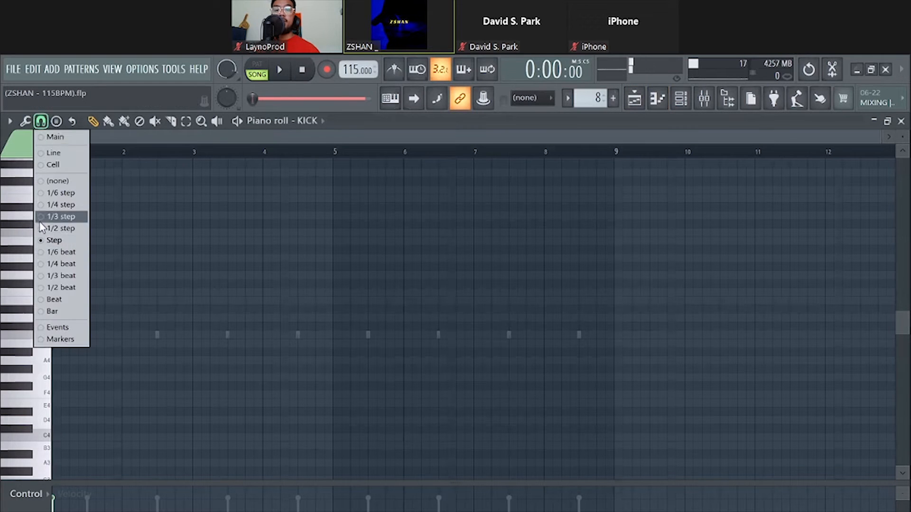
pyautogui.press('space')
pyautogui.click(681, 99)
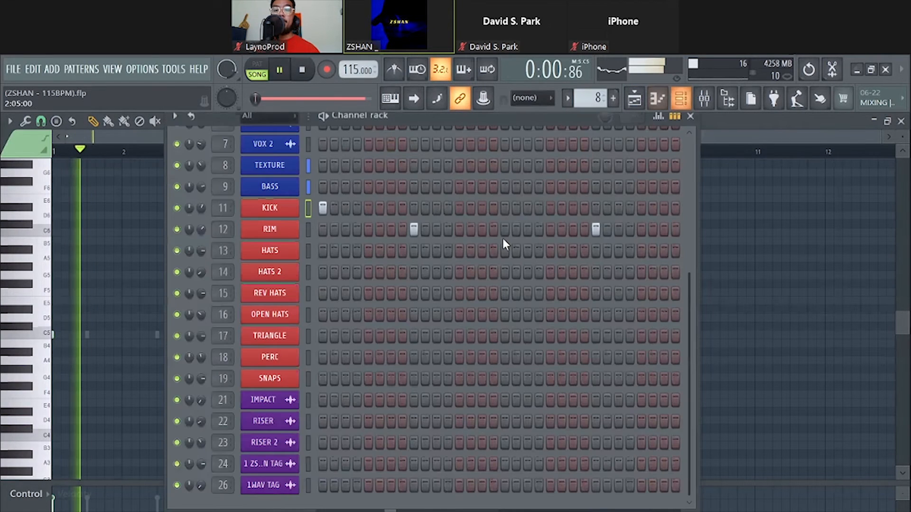
pyautogui.click(527, 208)
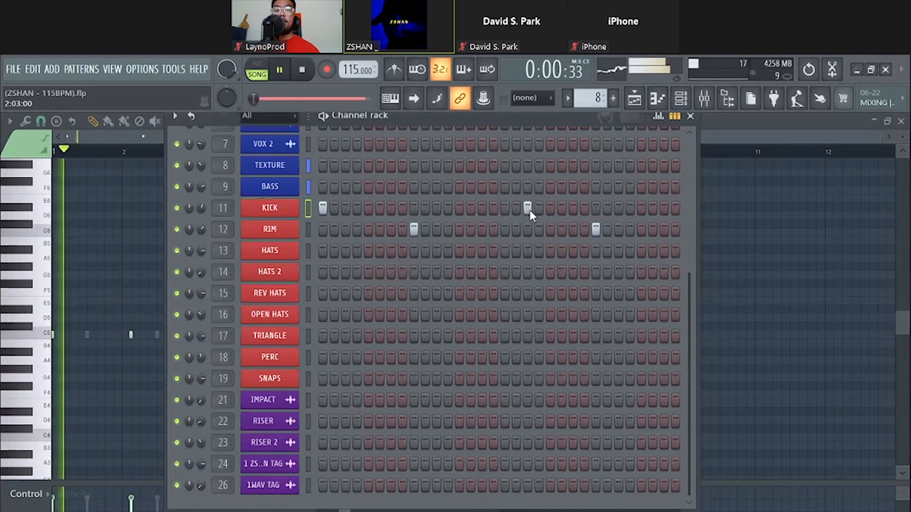
# Step: Add KICK notes on C5 at bar 2 step 5 and at the start of bar 3 in the piano roll
pyautogui.click(649, 107)
pyautogui.scroll(3, 125, 349)
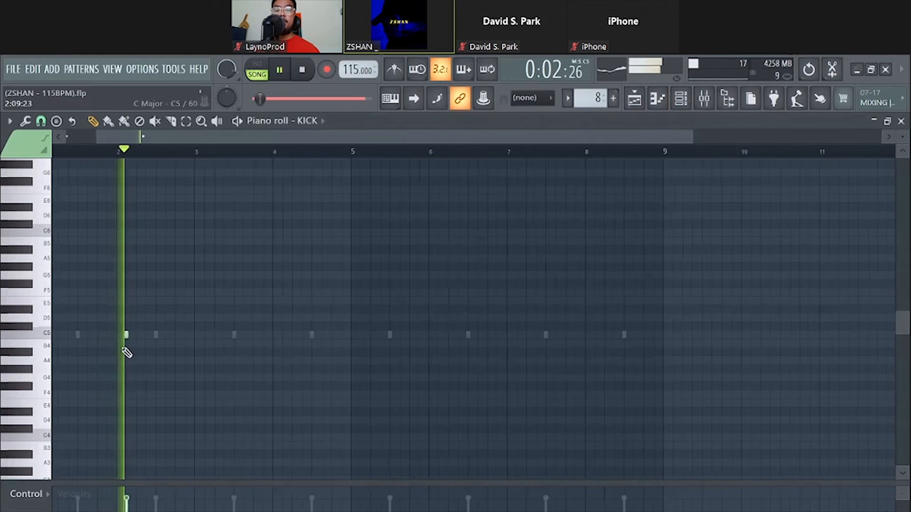
pyautogui.click(130, 336)
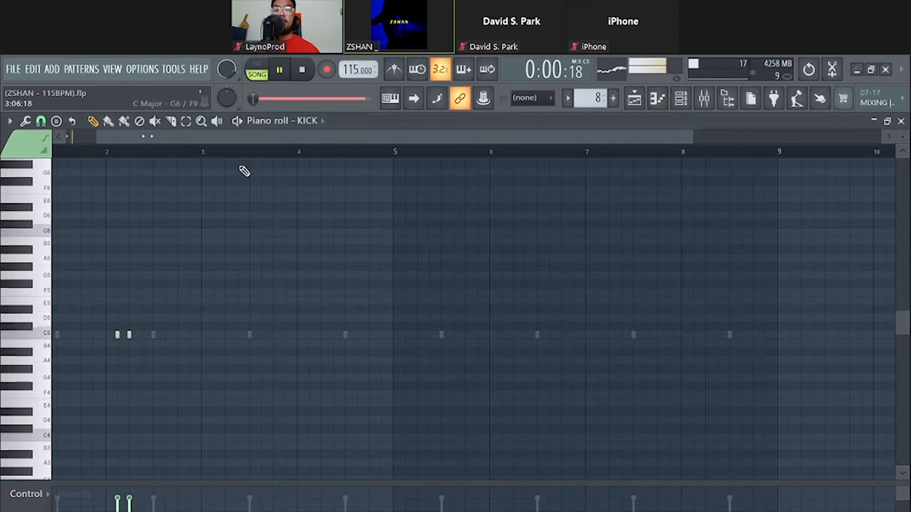
pyautogui.click(245, 311)
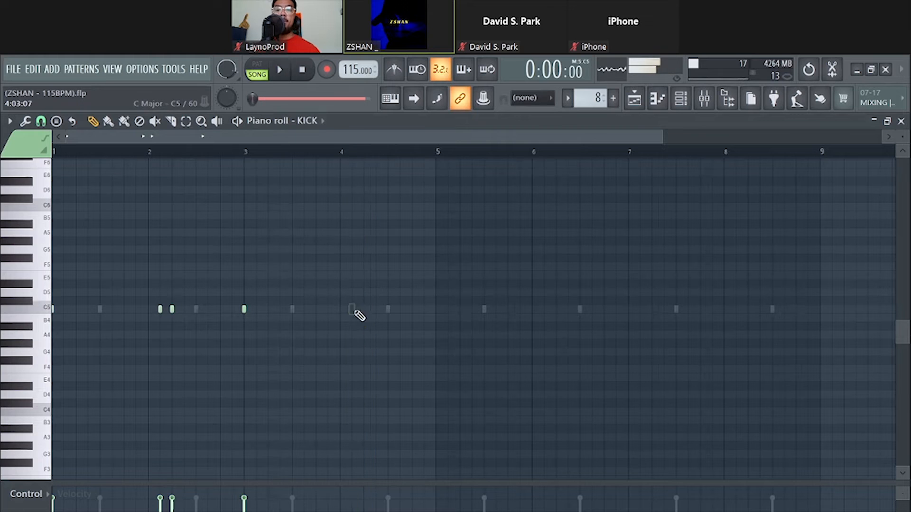
pyautogui.press('space')
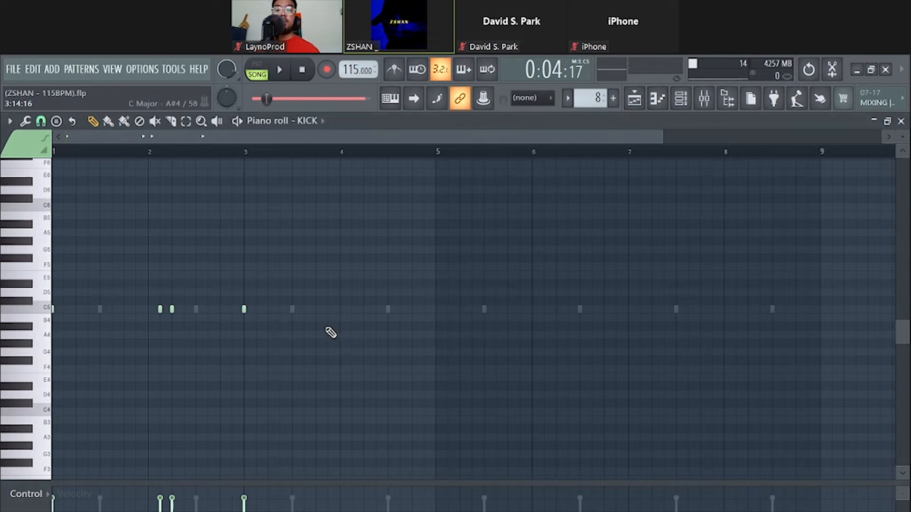
# Step: Add KICK notes on C5 at steps 5, 11 and 16 of bar 4 and at the start of bar 5
pyautogui.press('space')
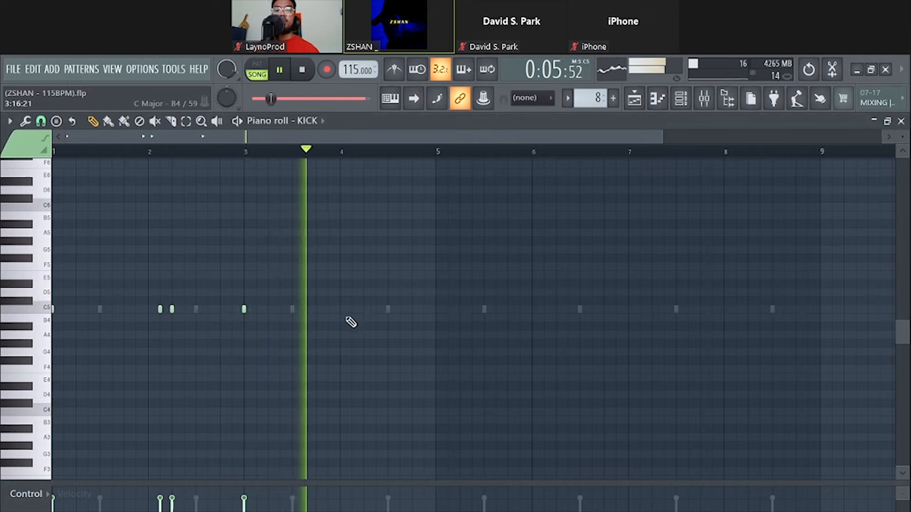
pyautogui.click(364, 308)
pyautogui.click(400, 309)
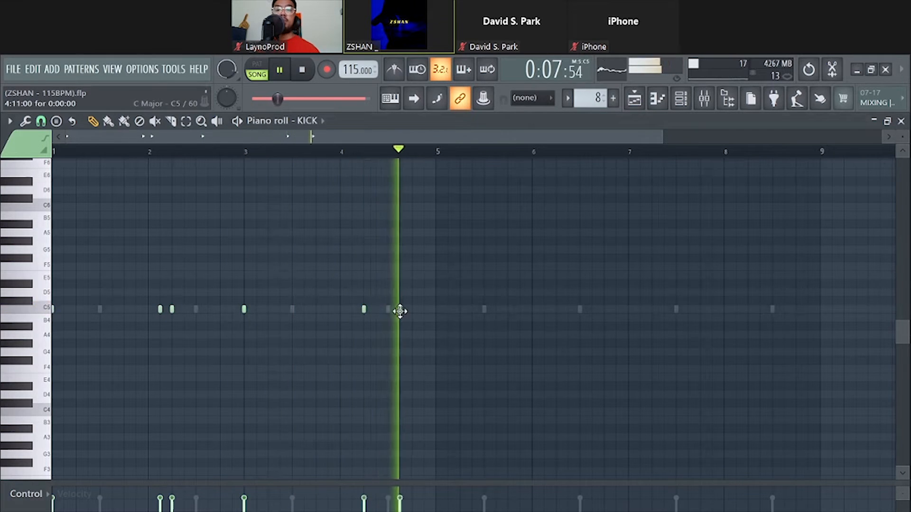
pyautogui.click(435, 308)
pyautogui.press('space')
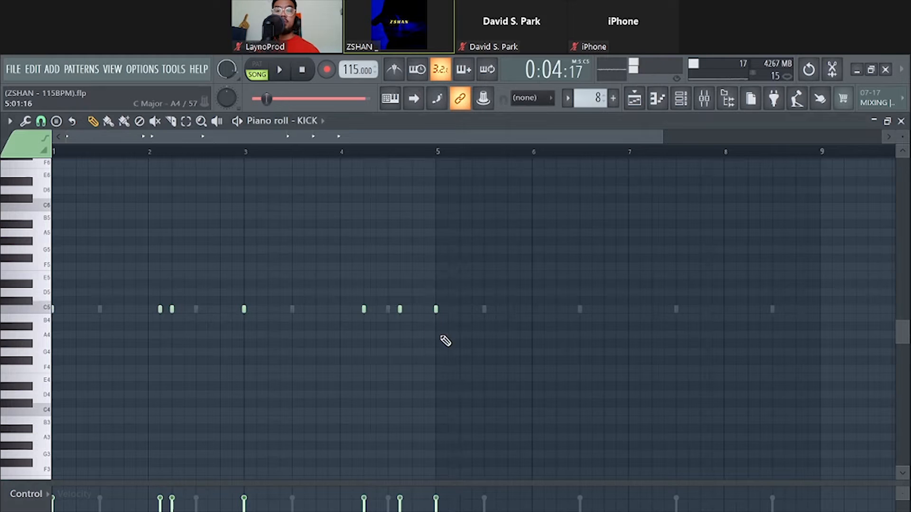
pyautogui.click(431, 309)
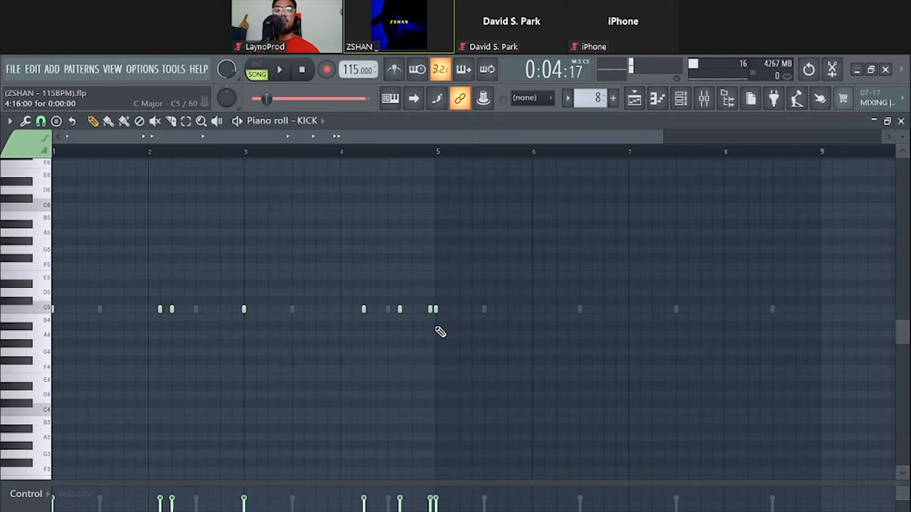
# Step: Remove the KICK note at the start of bar 5 and duplicate the first four bars into bars 5 to 8
pyautogui.scroll(-3, 439, 350)
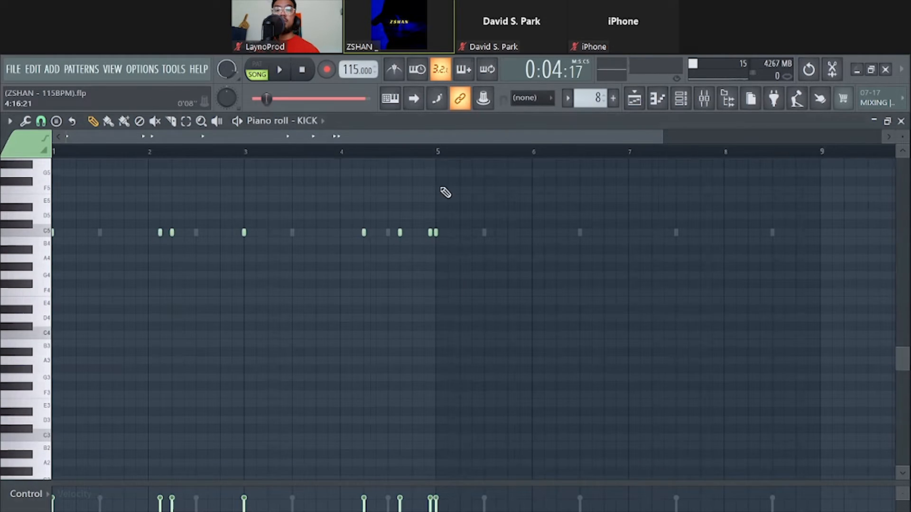
pyautogui.scroll(-3, 433, 307)
pyautogui.scroll(4, 441, 427)
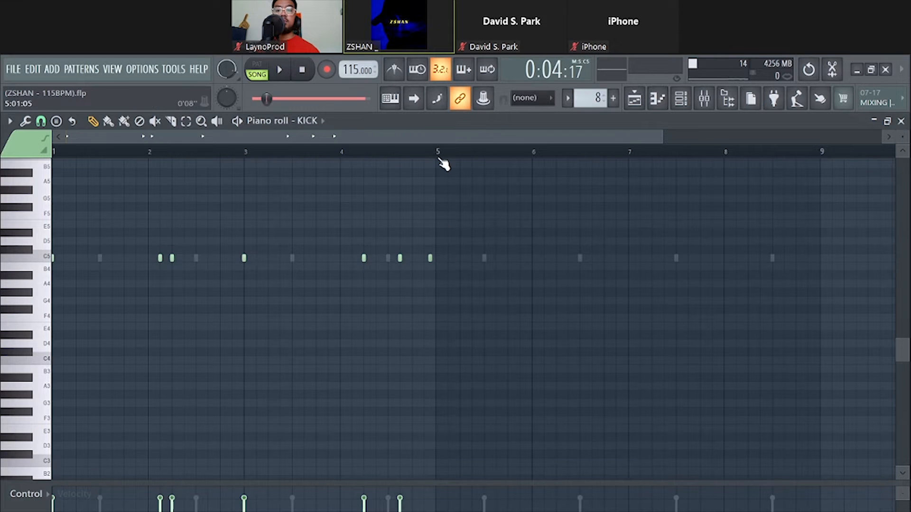
pyautogui.moveTo(439, 159); pyautogui.dragTo(125, 184)
pyautogui.hotkey('ctrl', 'b')
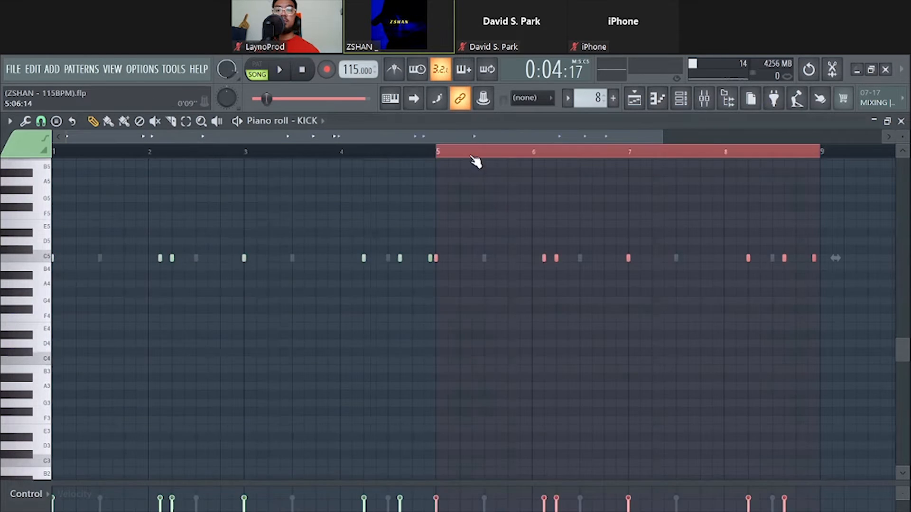
pyautogui.hotkey('ctrl', 'd')
# Step: Move the last KICK note of bar 4 to step 15, checking it in playback, and save the project
pyautogui.click(412, 151)
pyautogui.press('space')
pyautogui.press('space')
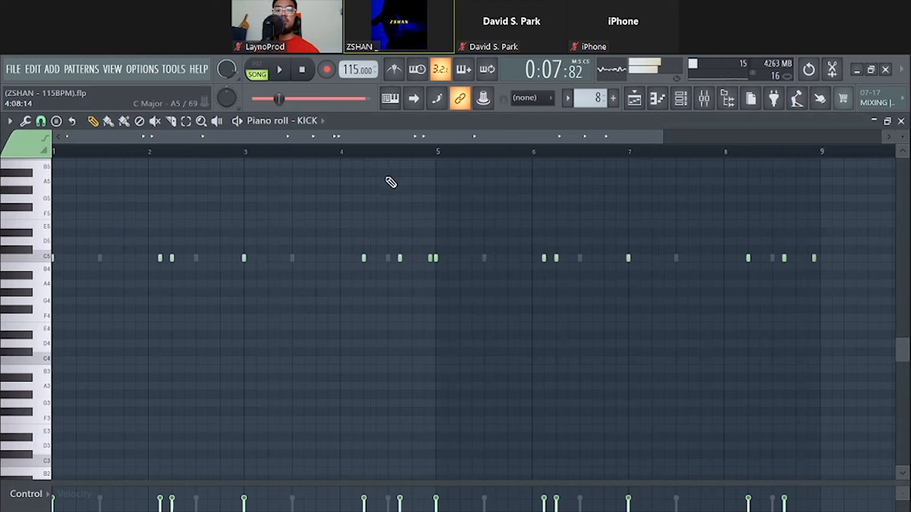
pyautogui.rightClick(429, 259)
pyautogui.press('space')
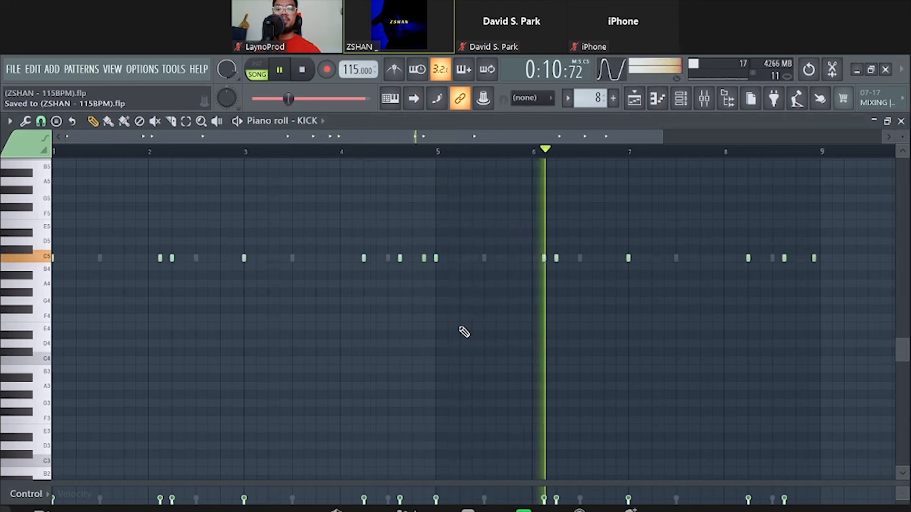
pyautogui.press('space')
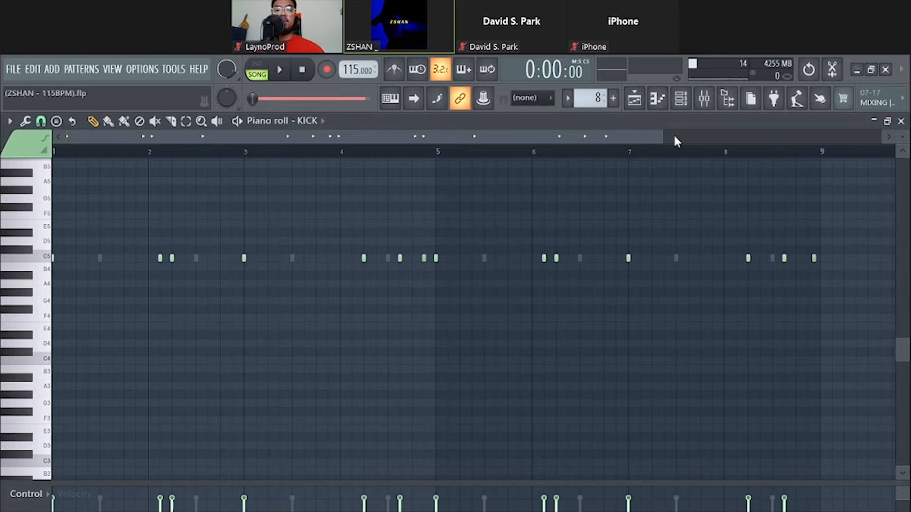
# Step: Fill the HATS channel with a hit every 2 steps and check the notes in its piano roll
pyautogui.click(657, 98)
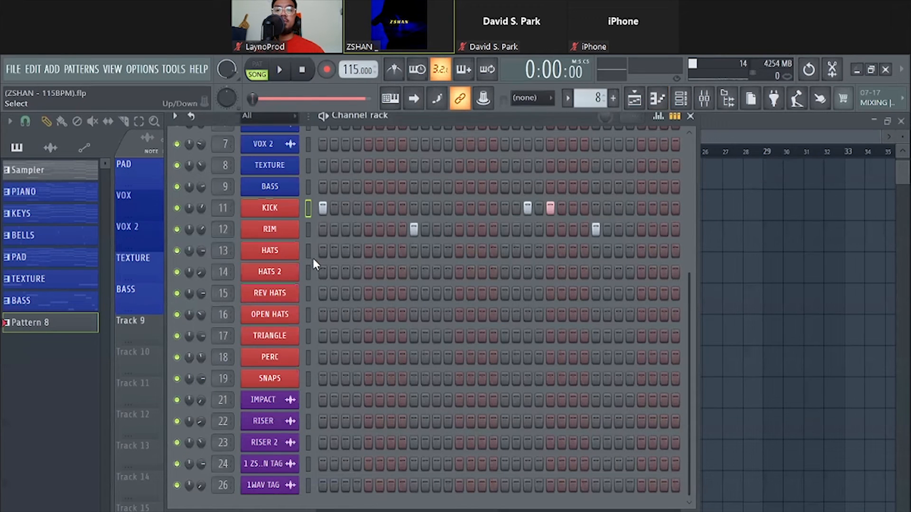
pyautogui.rightClick(297, 247)
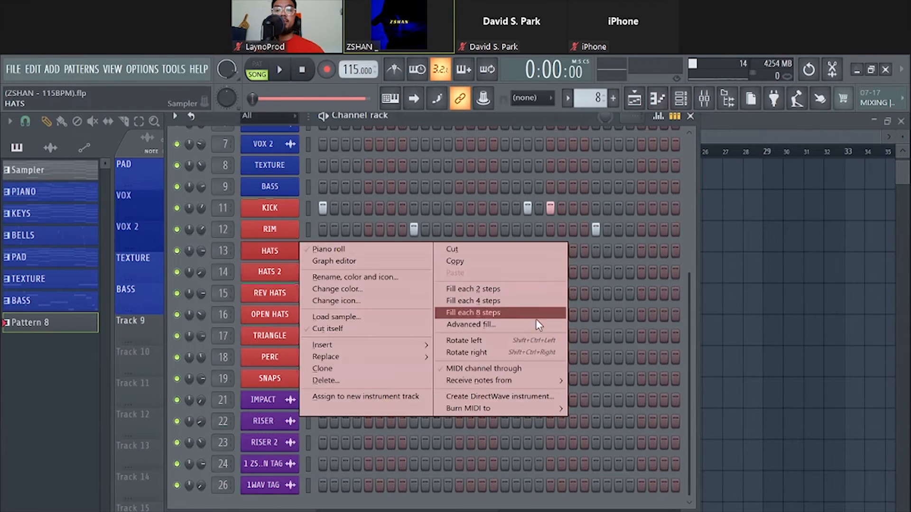
pyautogui.click(493, 289)
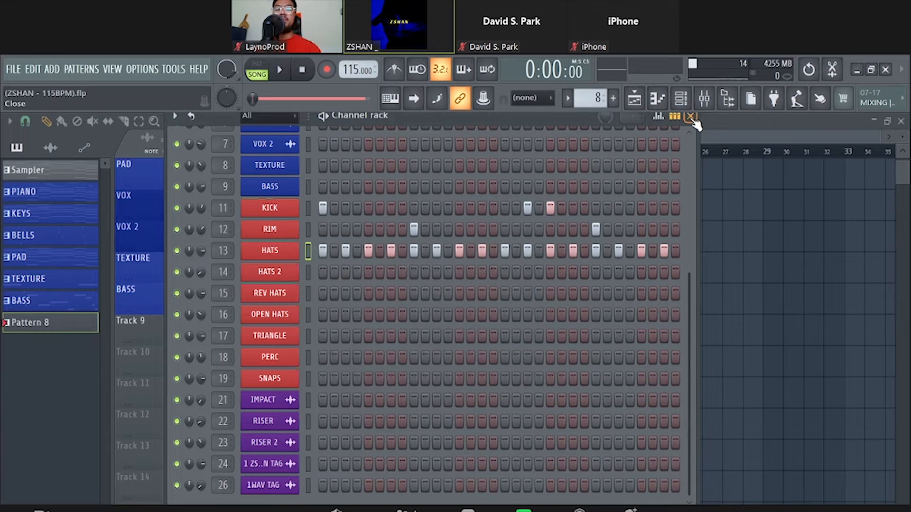
pyautogui.click(657, 98)
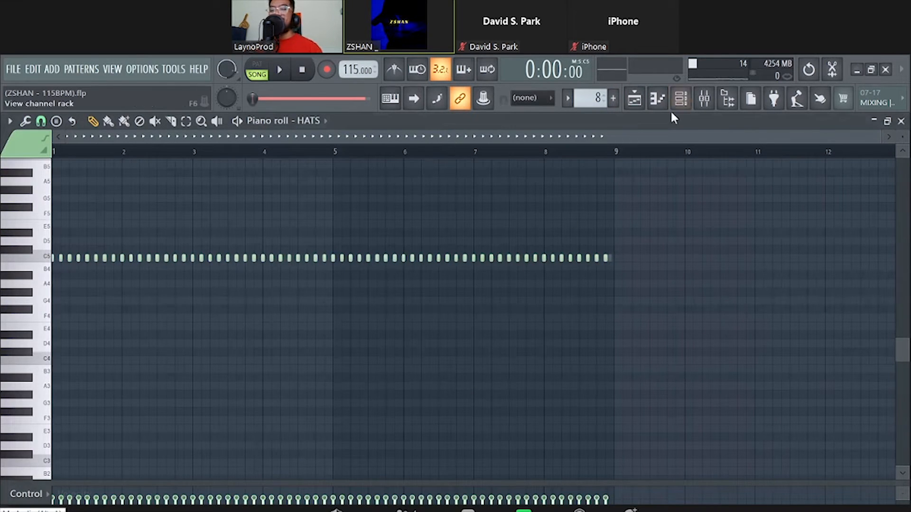
pyautogui.click(681, 98)
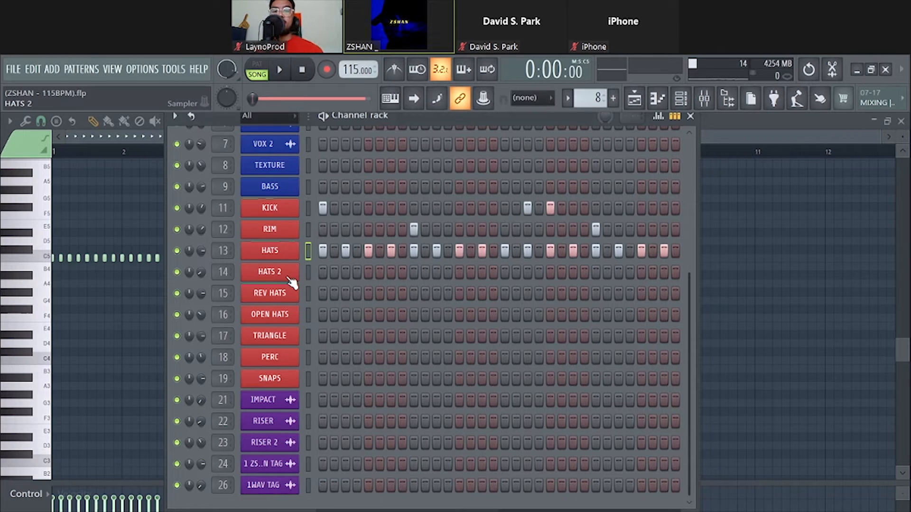
# Step: Apply quick legato to the HATS notes and extend the last one to bar 9 using a temporary note there
pyautogui.press('F6')
pyautogui.scroll(-2, 406, 341)
pyautogui.scroll(3, 401, 325)
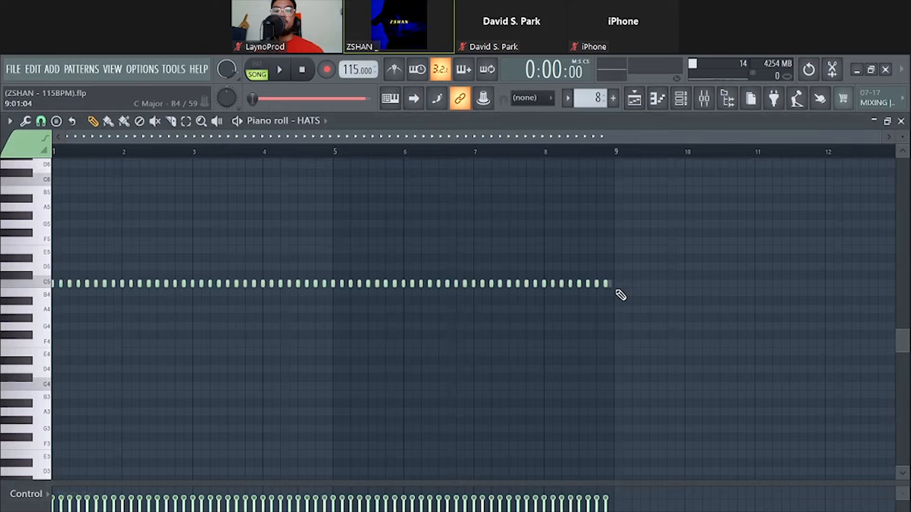
pyautogui.hotkey('ctrl', 'l')
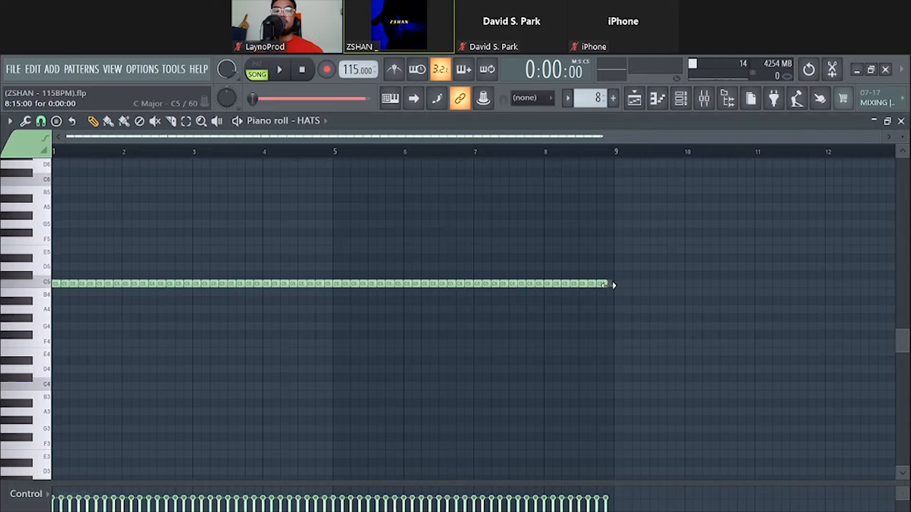
pyautogui.click(612, 285)
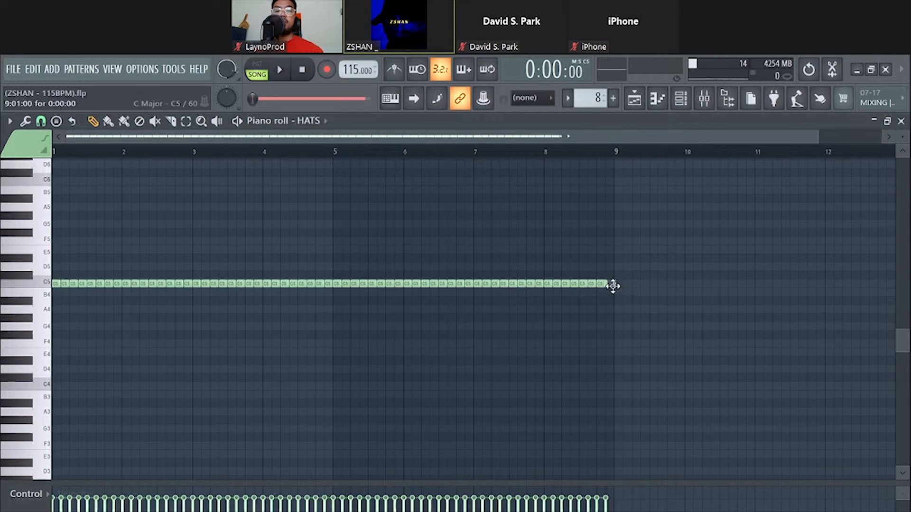
pyautogui.rightClick(614, 286)
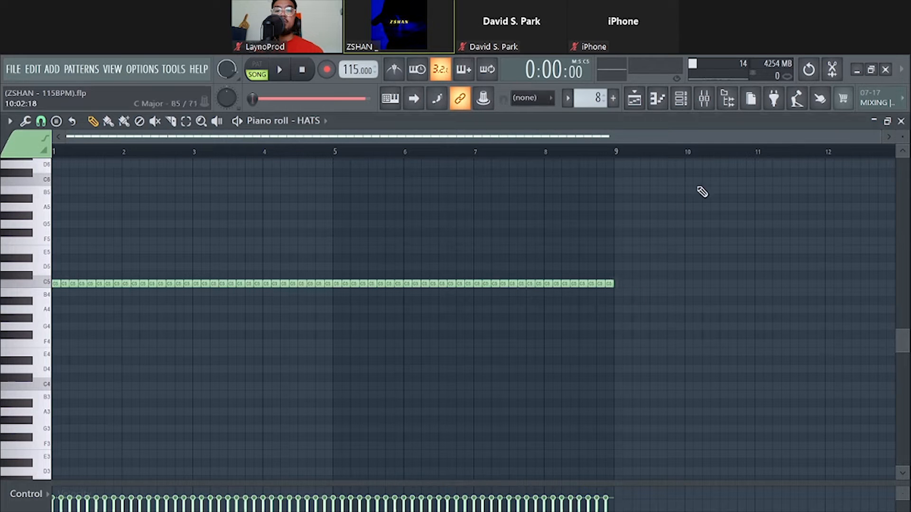
pyautogui.scroll(3, 105, 366)
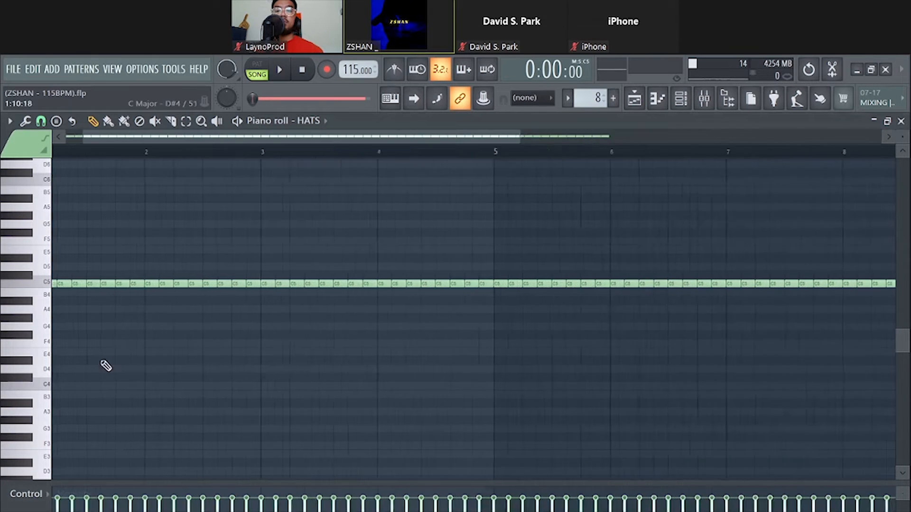
# Step: Play the hats from bar 1 and set the piano roll's snap to 1/6 step
pyautogui.moveTo(244, 138); pyautogui.dragTo(199, 142)
pyautogui.press('space')
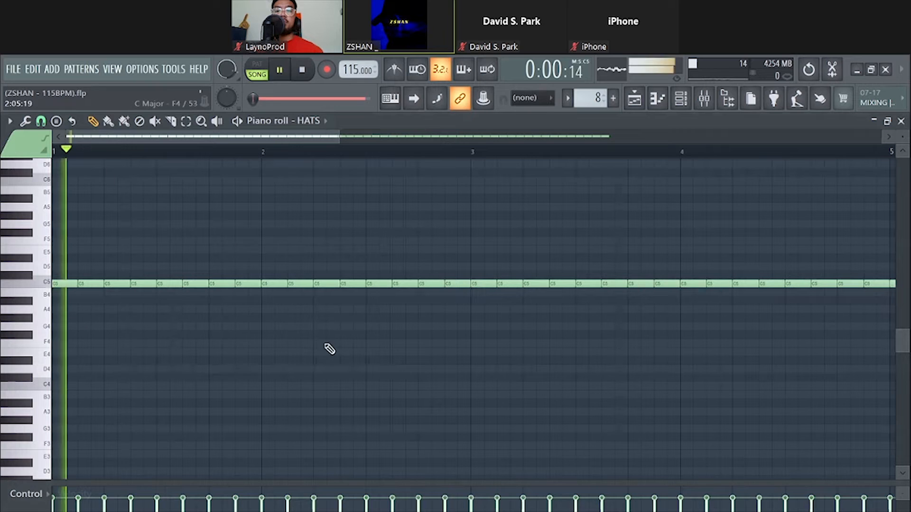
pyautogui.press('space')
pyautogui.click(41, 121)
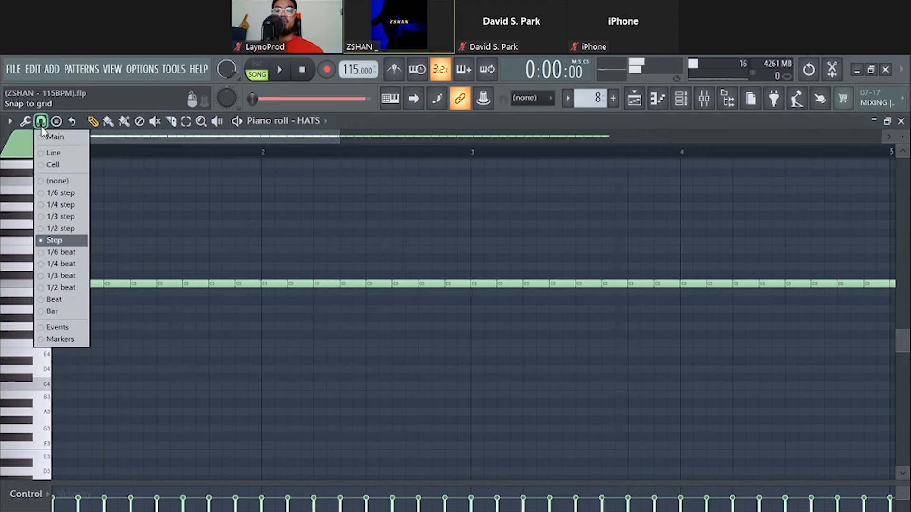
pyautogui.click(53, 192)
# Step: Shorten the HATS note at step 5 of bar 1 to 16 ticks and repeat it into a three-note roll
pyautogui.scroll(1, 192, 138)
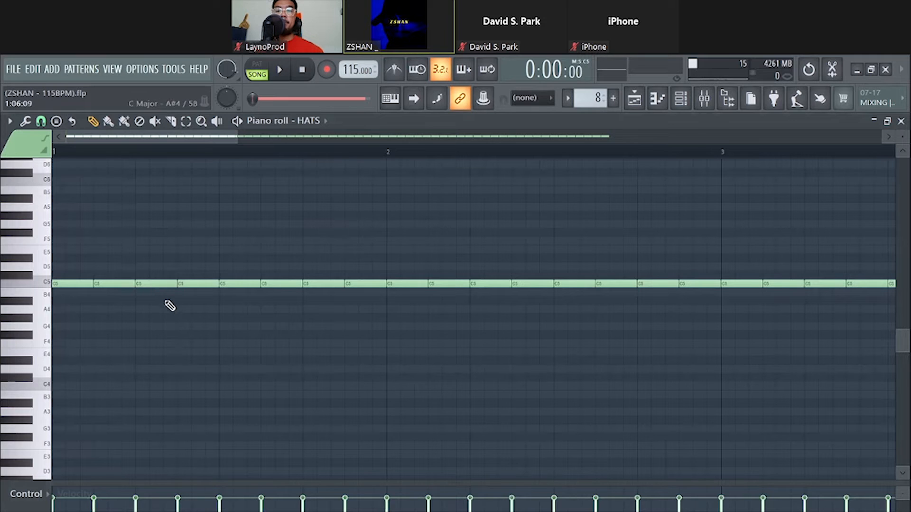
pyautogui.moveTo(169, 286); pyautogui.dragTo(149, 290)
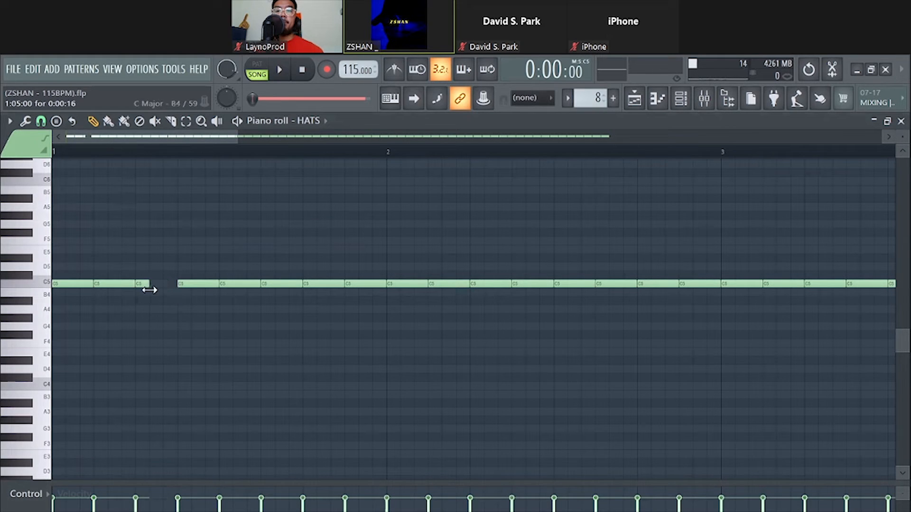
pyautogui.press('space')
pyautogui.press('space')
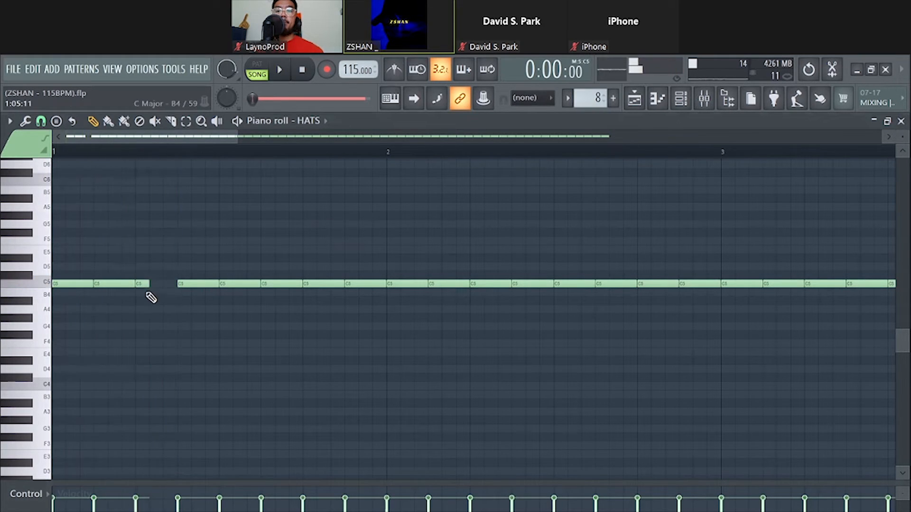
pyautogui.keyDown('ctrl'); pyautogui.click(145, 284); pyautogui.keyUp('ctrl')
pyautogui.hotkey('ctrl', 'b')
pyautogui.hotkey('ctrl', 'b')
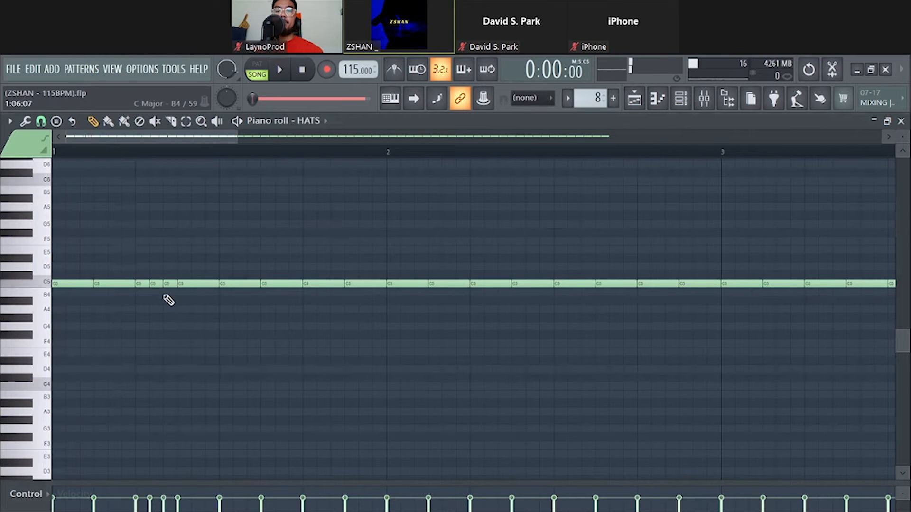
# Step: Lower the velocity of the three roll notes in bar 1 and check the roll in playback
pyautogui.moveTo(165, 296); pyautogui.dragTo(137, 286)
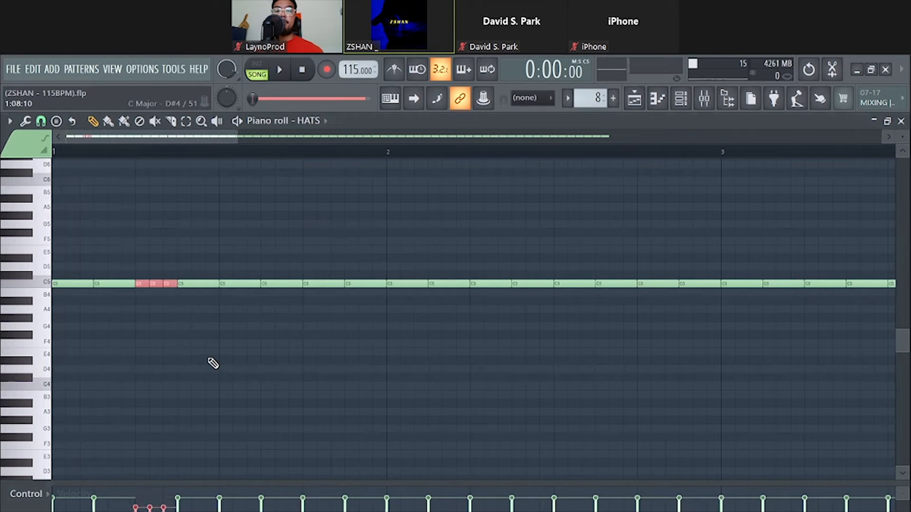
pyautogui.hotkey('ctrl', 'd')
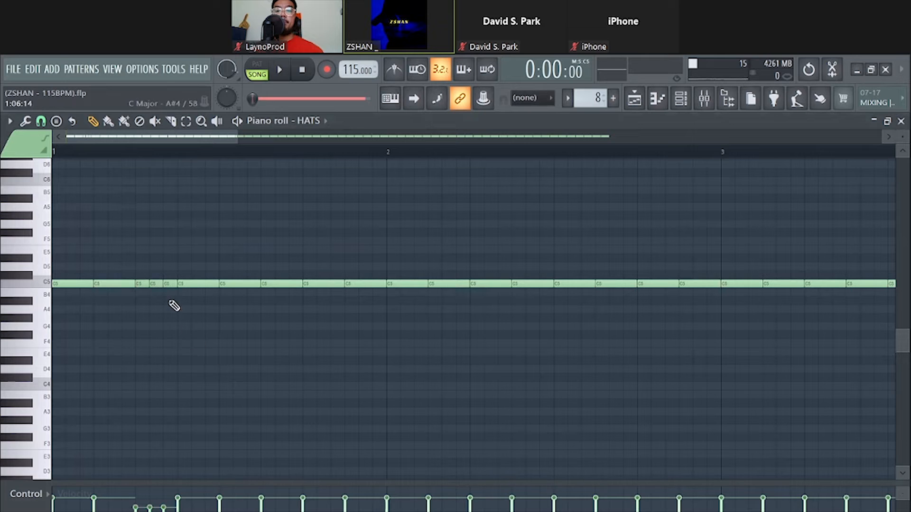
pyautogui.moveTo(167, 297); pyautogui.dragTo(142, 288)
pyautogui.hotkey('ctrl', 'd')
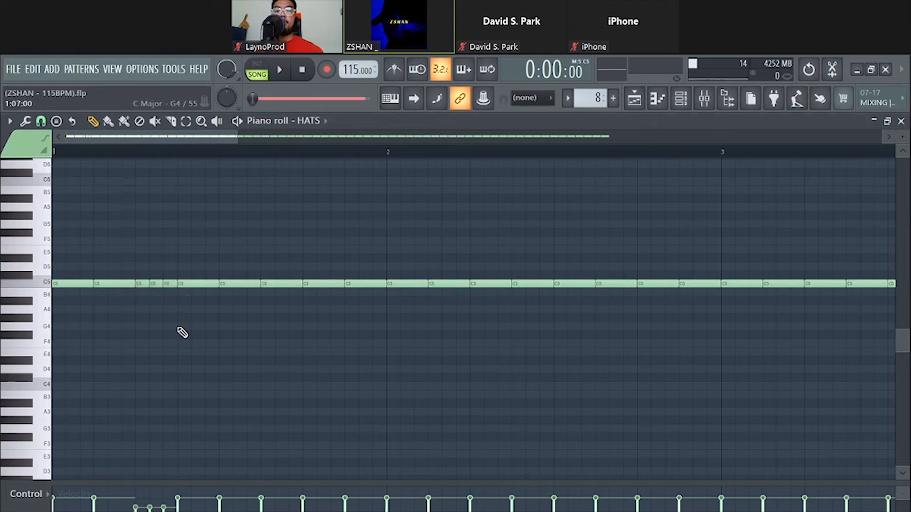
pyautogui.press('space')
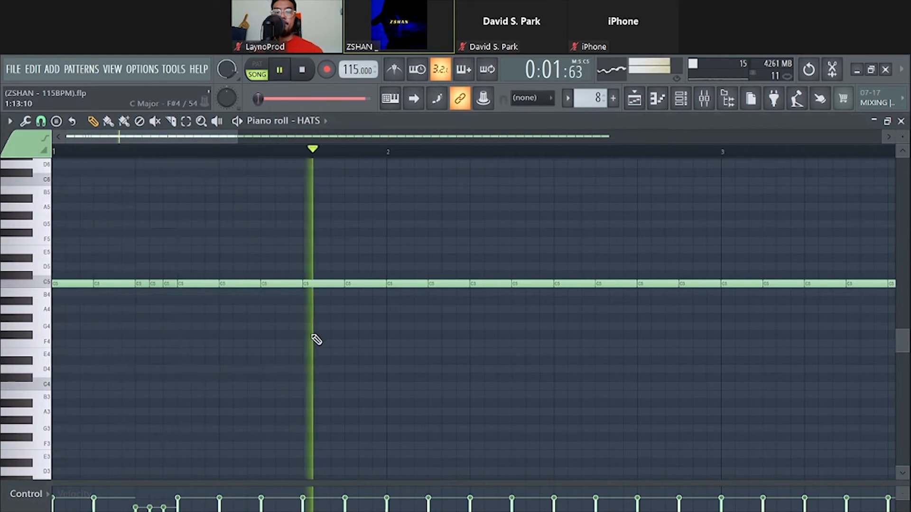
pyautogui.scroll(-2, 524, 331)
pyautogui.press('space')
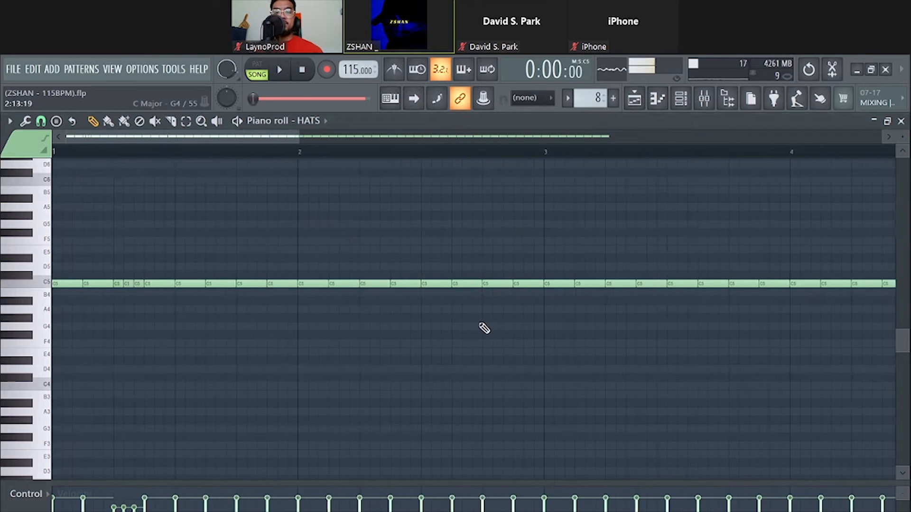
pyautogui.scroll(-1, 475, 328)
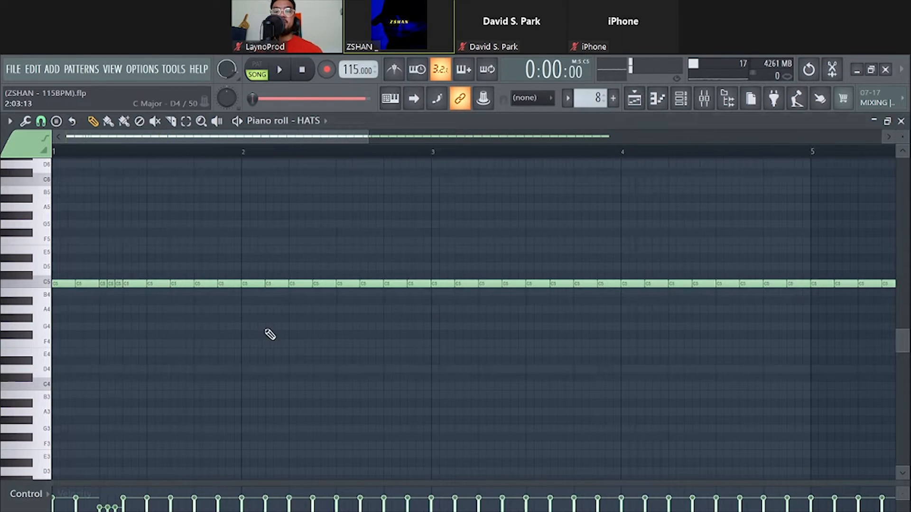
pyautogui.press('space')
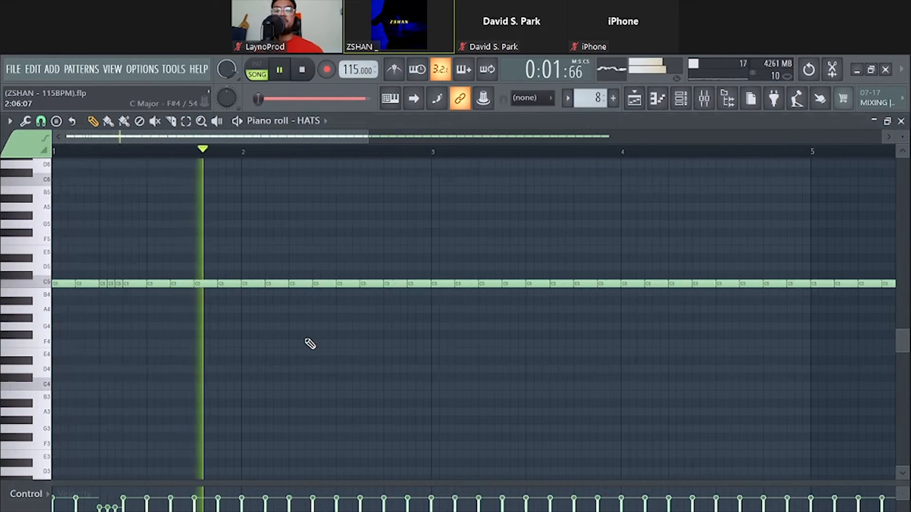
pyautogui.press('space')
# Step: Place a 1/6-step E5 note at step 7 of bar 2 and repeat it into a five-note roll
pyautogui.scroll(2, 320, 251)
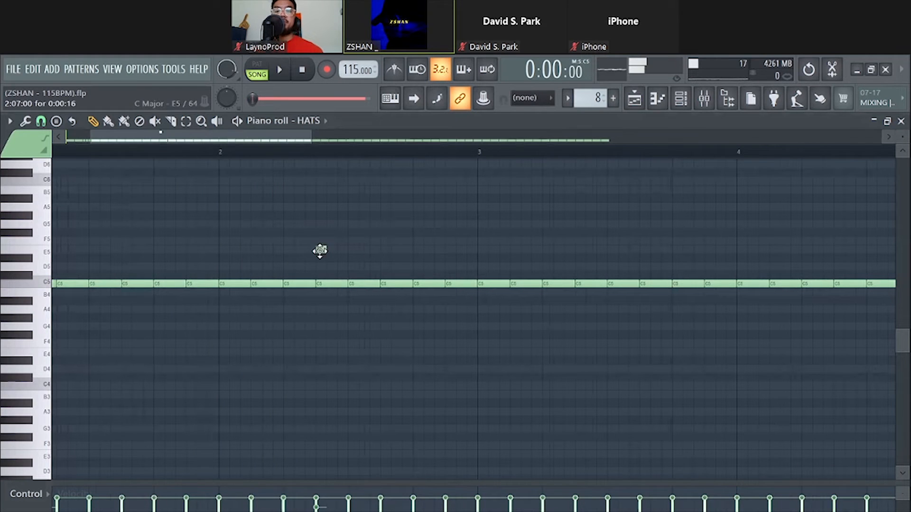
pyautogui.click(41, 122)
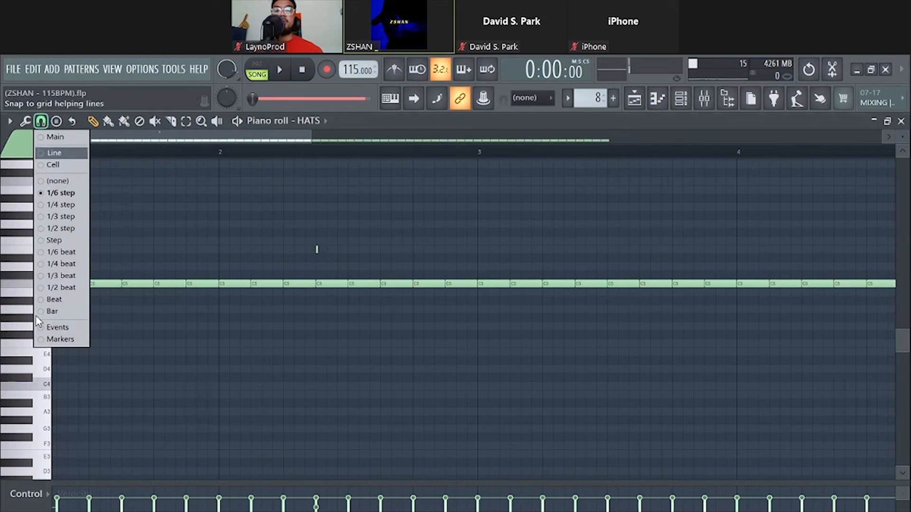
pyautogui.click(62, 196)
pyautogui.scroll(2, 251, 263)
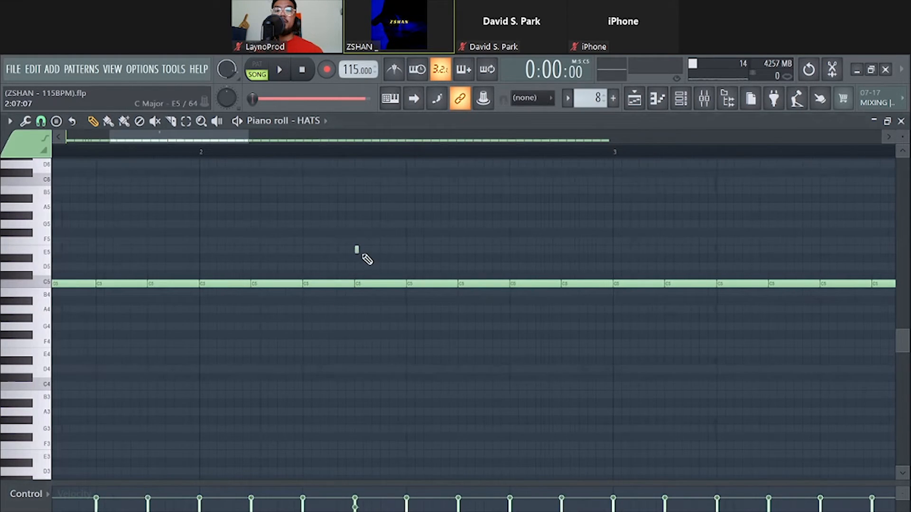
pyautogui.keyDown('ctrl'); pyautogui.click(357, 250); pyautogui.keyUp('ctrl')
pyautogui.hotkey('ctrl', 'b')
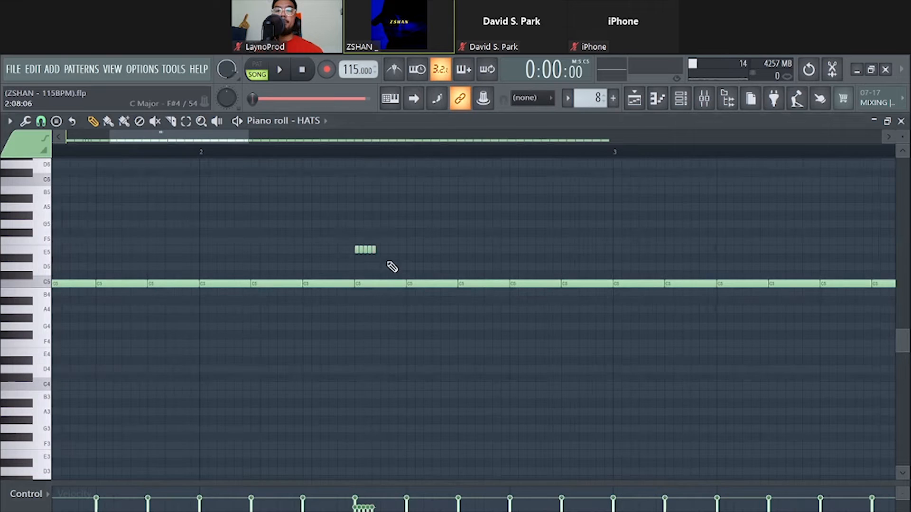
# Step: Select the E5 roll in bar 2 and play the pattern from the start to judge where it falls
pyautogui.moveTo(385, 252); pyautogui.dragTo(307, 243)
pyautogui.scroll(-2, 345, 303)
pyautogui.scroll(-1, 380, 271)
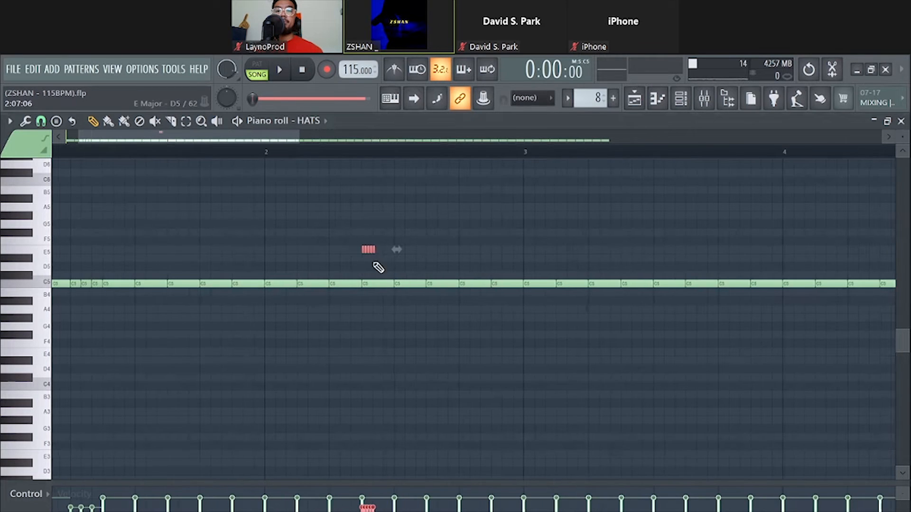
pyautogui.scroll(-1, 365, 329)
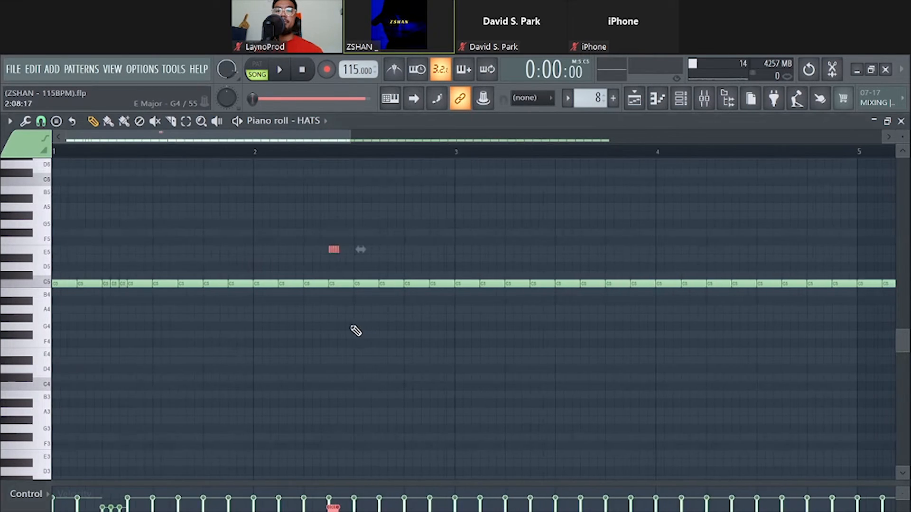
pyautogui.scroll(1, 355, 330)
pyautogui.press('space')
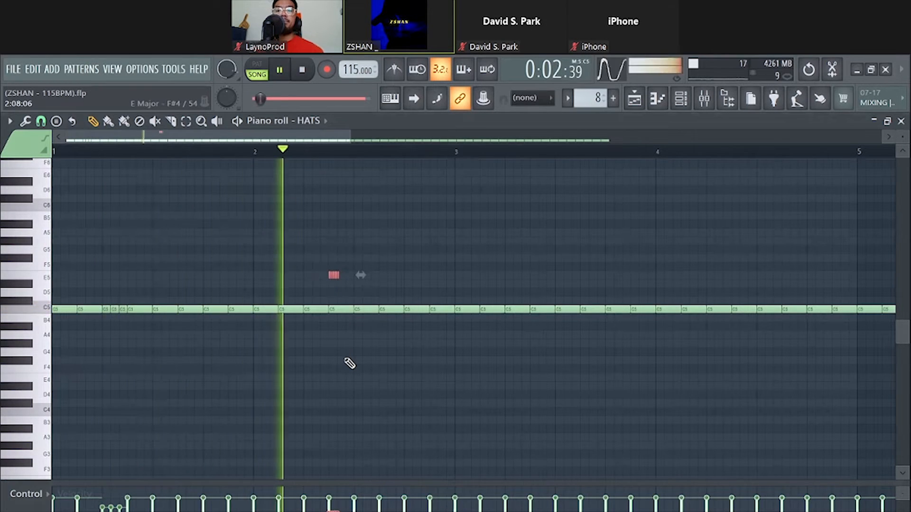
pyautogui.press('space')
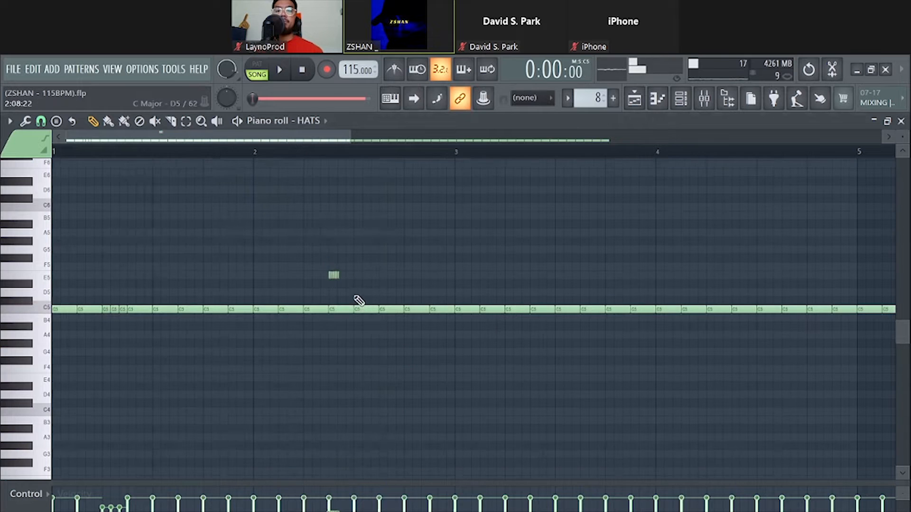
# Step: Copy the E5 roll to G#4 at step 13 of bar 2 and play the hats through into bar 4
pyautogui.moveTo(333, 284); pyautogui.dragTo(409, 351)
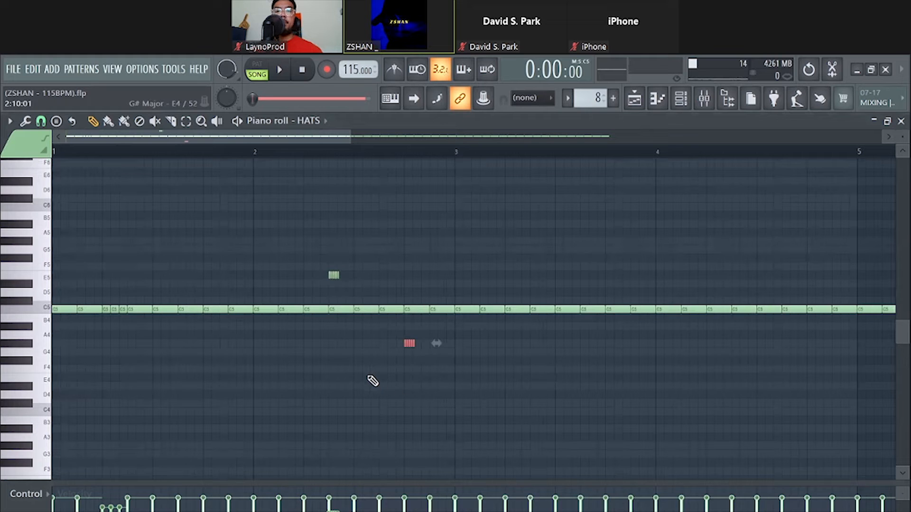
pyautogui.click(370, 379)
pyautogui.press('space')
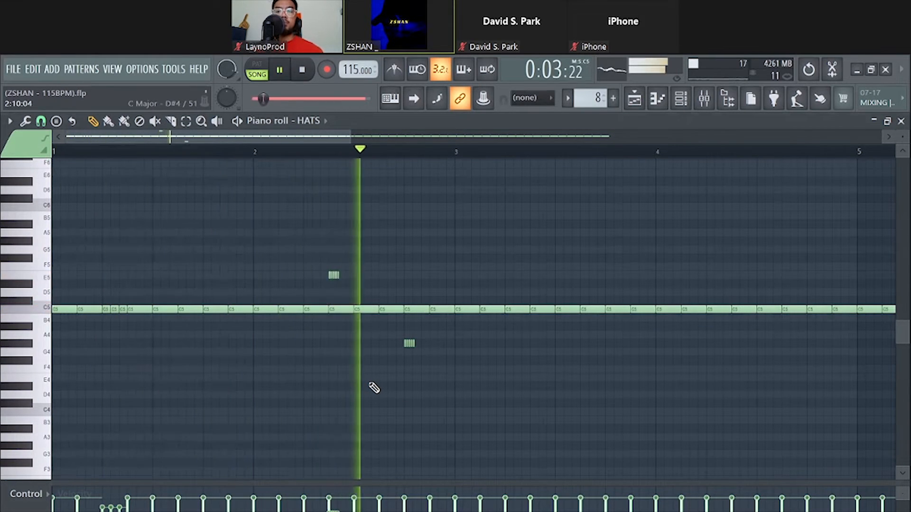
pyautogui.scroll(-4, 413, 379)
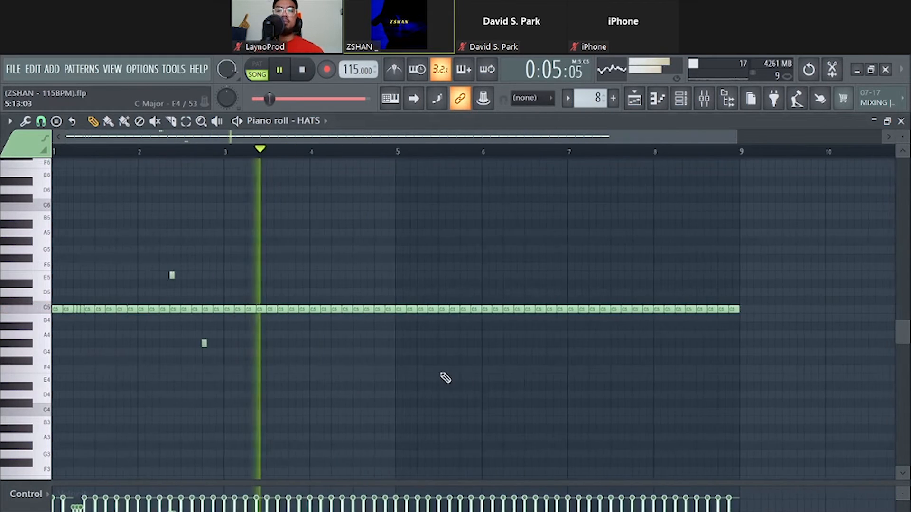
pyautogui.scroll(2, 324, 369)
pyautogui.scroll(1, 329, 373)
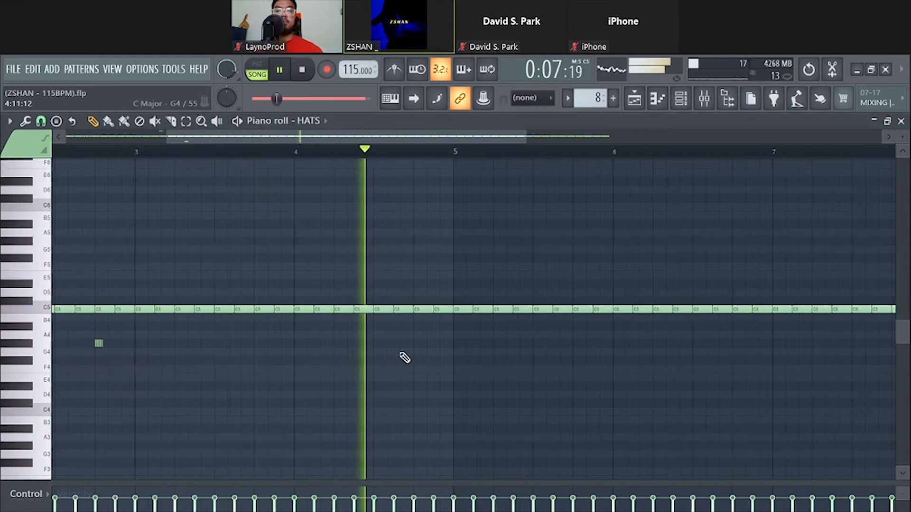
pyautogui.press('space')
# Step: Split the C5 hat at step 9 of bar 4 into two one-step hits
pyautogui.scroll(2, 375, 304)
pyautogui.click(254, 153)
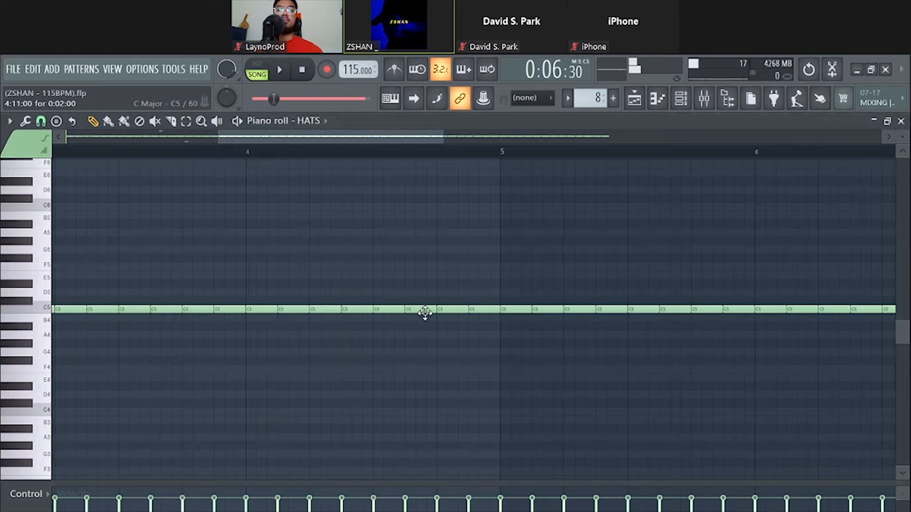
pyautogui.click(377, 310)
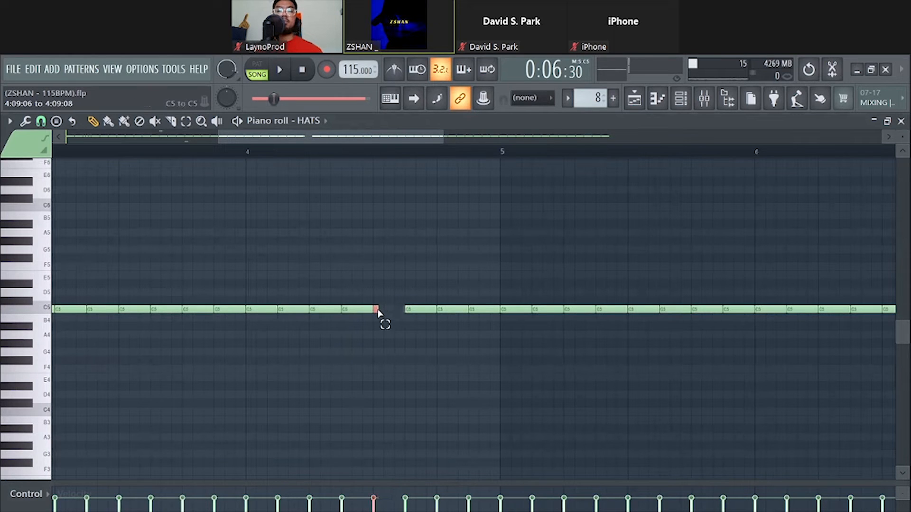
pyautogui.moveTo(379, 309)
pyautogui.mouseDown()
pyautogui.moveTo(393, 315)
pyautogui.moveTo(382, 309)
pyautogui.mouseUp()
pyautogui.keyDown('ctrl'); pyautogui.click(388, 312); pyautogui.keyUp('ctrl')
pyautogui.hotkey('ctrl', 'b')
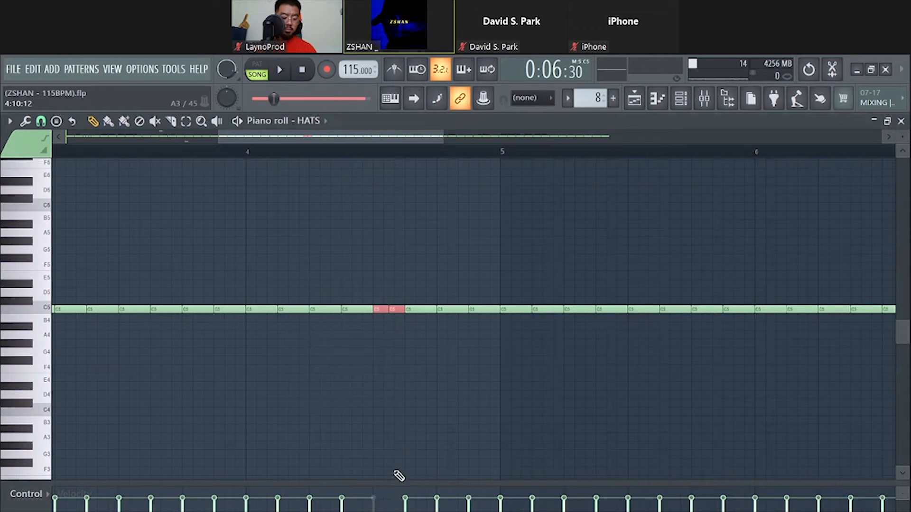
# Step: Lower the velocity of the two split hits in bar 4, the first one most, and check playback from mid-bar 3
pyautogui.keyDown('ctrl'); pyautogui.click(407, 394); pyautogui.keyUp('ctrl')
pyautogui.click(398, 310)
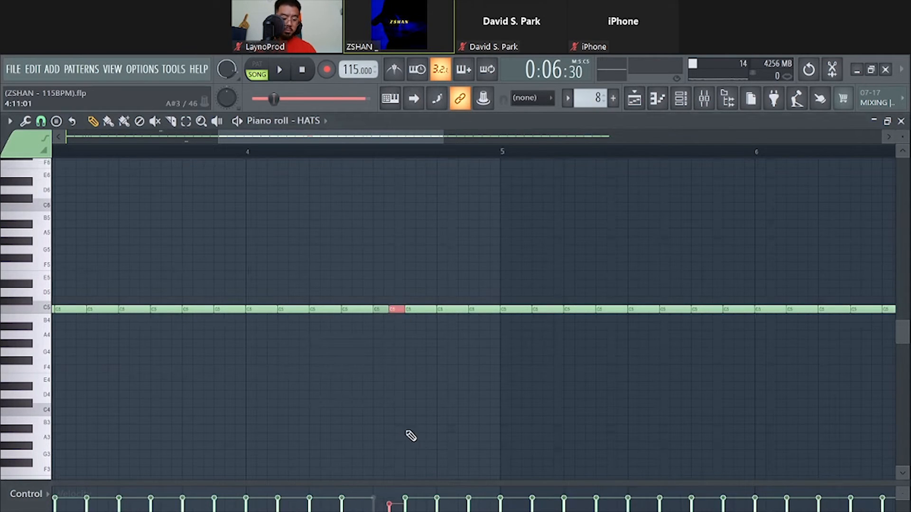
pyautogui.scroll(-5, 411, 436)
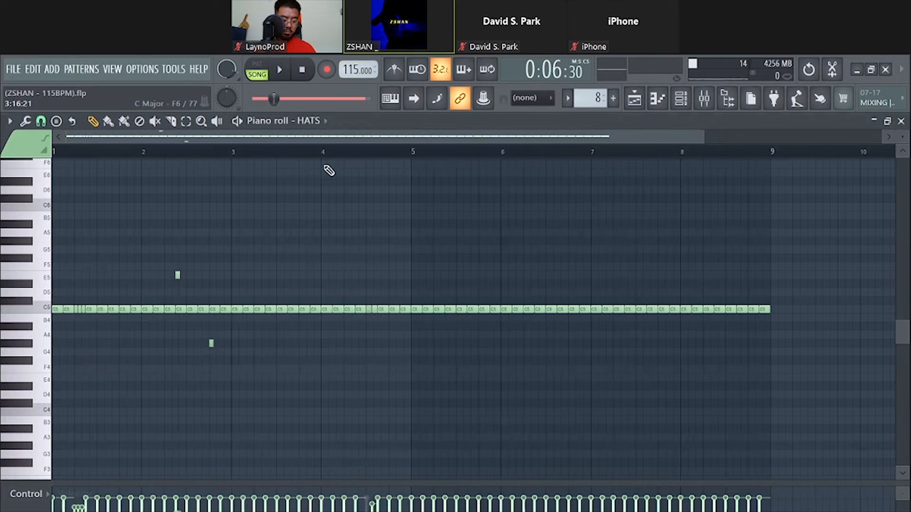
pyautogui.click(271, 153)
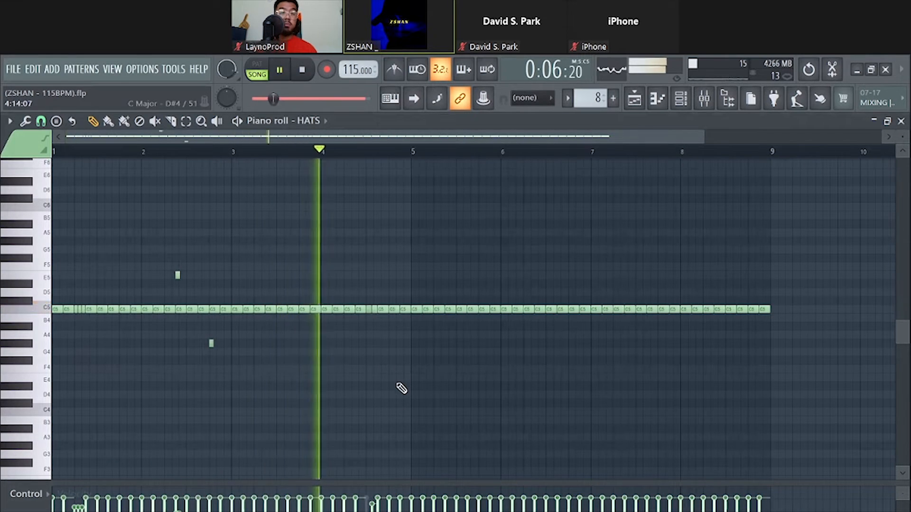
pyautogui.press('space')
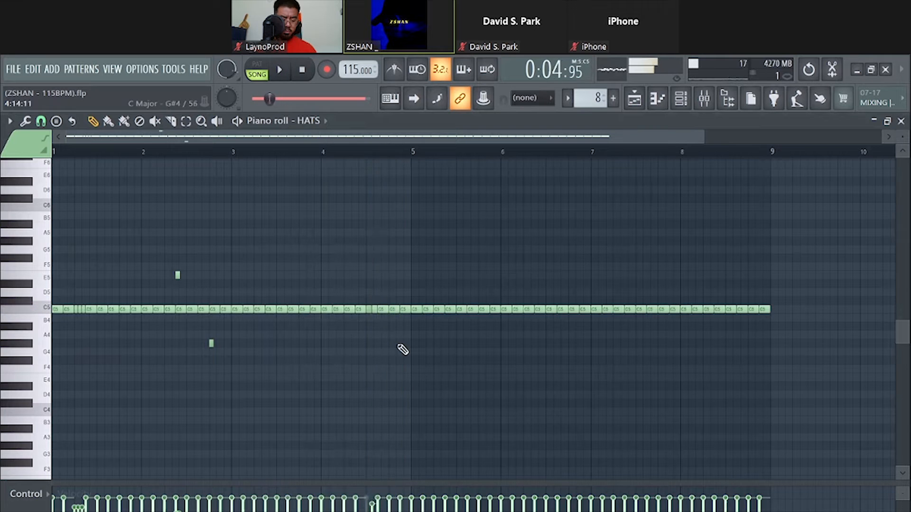
# Step: Replace the last C5 hat of bar 4 with a roll of six equal short hits ending at bar 5
pyautogui.scroll(3, 402, 344)
pyautogui.scroll(2, 402, 343)
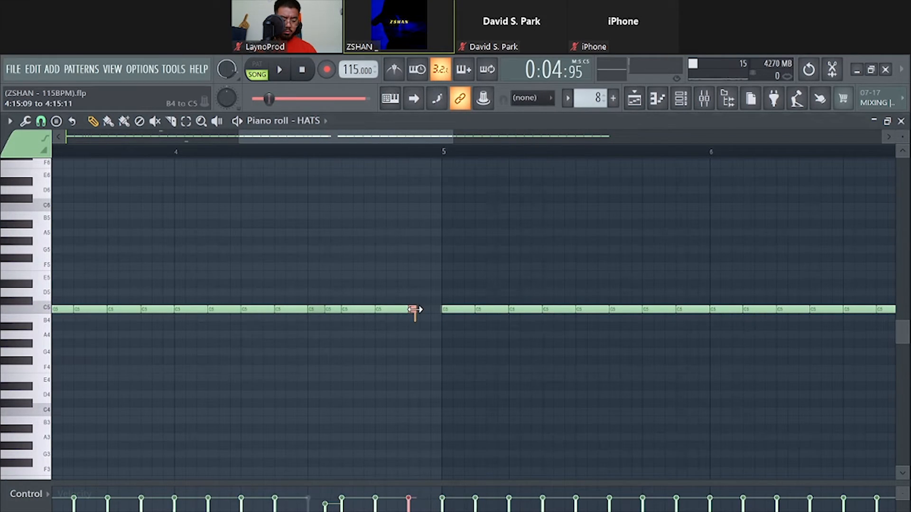
pyautogui.hotkey('ctrl', 'b')
pyautogui.hotkey('ctrl', 'b')
pyautogui.hotkey('ctrl', 'b')
pyautogui.hotkey('ctrl', 'b')
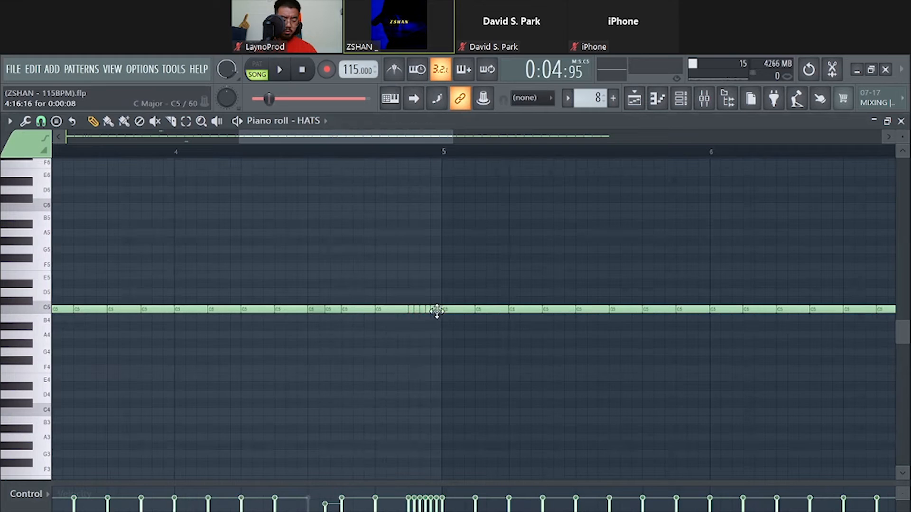
# Step: Ramp the velocities of the C5 roll at the end of bar 4 from soft up to loud
pyautogui.moveTo(437, 315); pyautogui.dragTo(414, 310)
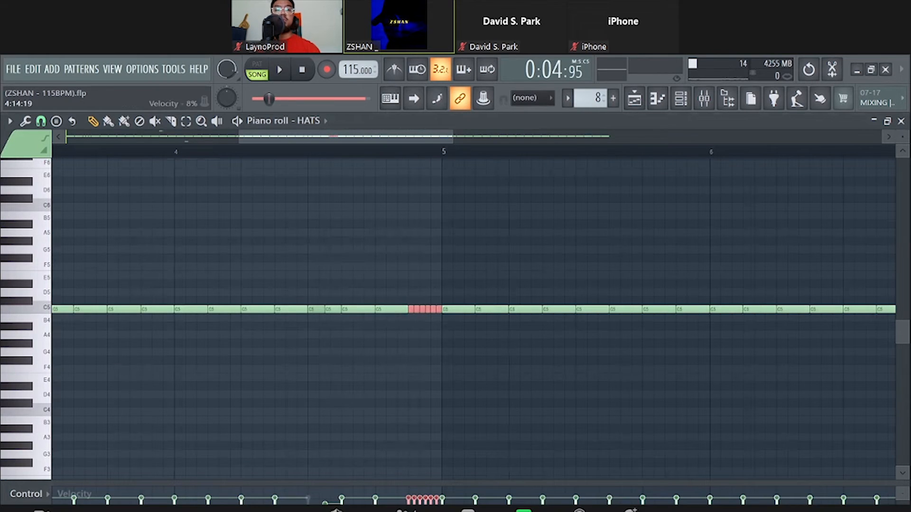
pyautogui.moveTo(409, 511); pyautogui.dragTo(435, 497)
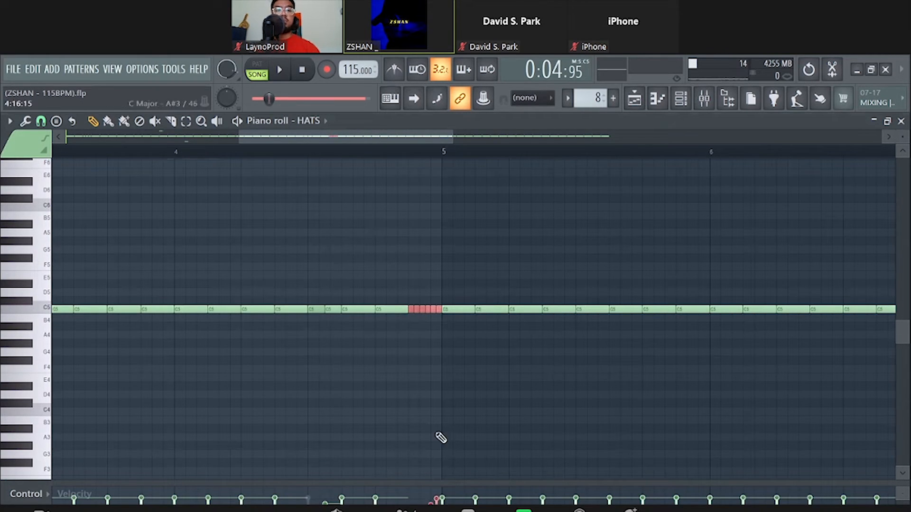
pyautogui.keyDown('ctrl'); pyautogui.click(435, 433); pyautogui.keyUp('ctrl')
# Step: Replace the hats in bars 5 to 8 with a copy of bars 1 to 4, including the pitched rolls
pyautogui.scroll(-6, 432, 433)
pyautogui.click(404, 511)
pyautogui.moveTo(544, 331)
pyautogui.mouseDown()
pyautogui.moveTo(539, 320)
pyautogui.moveTo(251, 277)
pyautogui.mouseUp()
pyautogui.click(304, 510)
pyautogui.press('Delete')
pyautogui.hotkey('ctrl', 'b')
pyautogui.rightClick(342, 277)
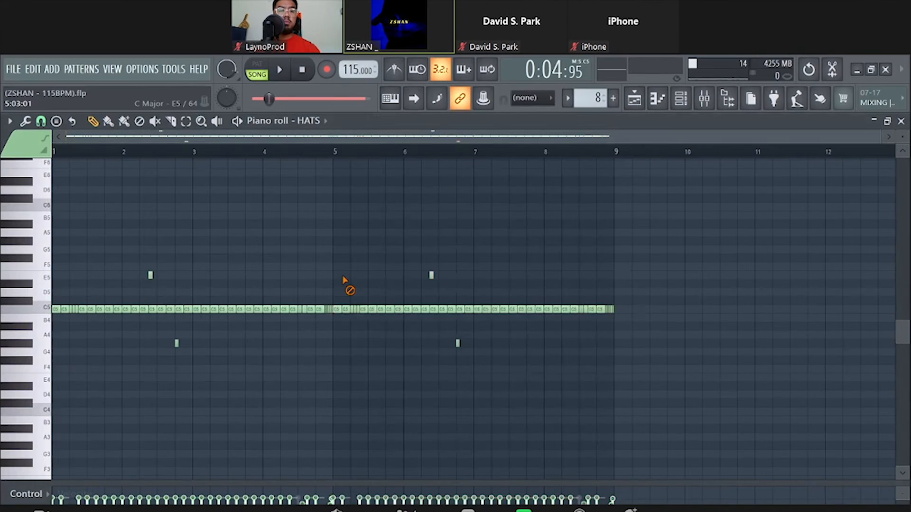
# Step: Play the eight-bar hat pattern from the start and save the project
pyautogui.press('space')
pyautogui.press('space')
pyautogui.click(302, 70)
pyautogui.press('space')
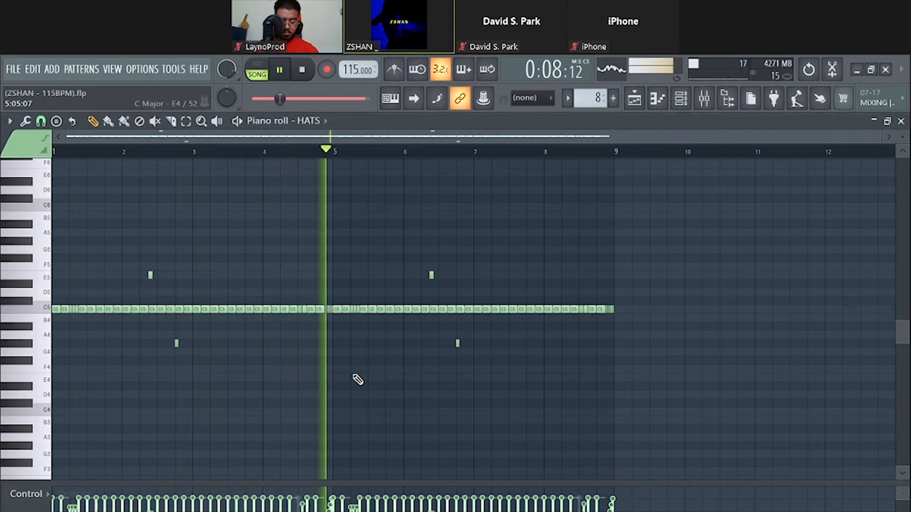
pyautogui.hotkey('ctrl', 's')
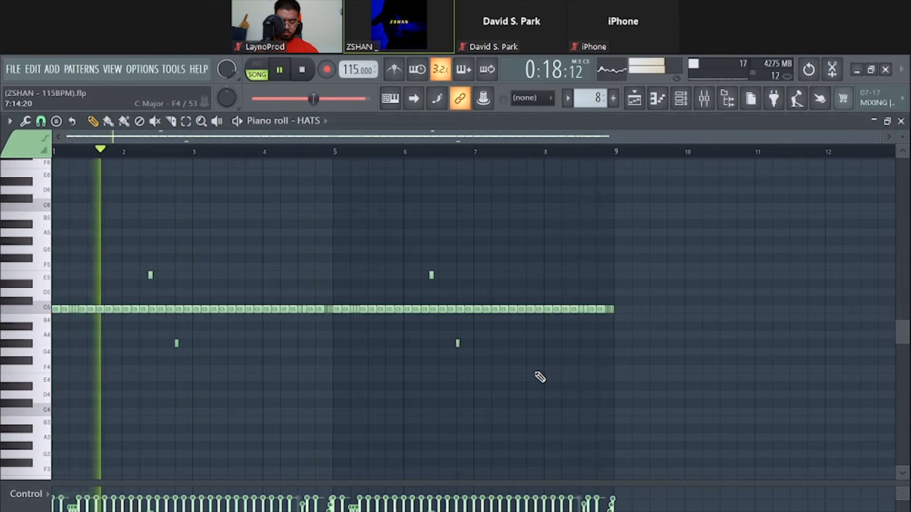
pyautogui.press('space')
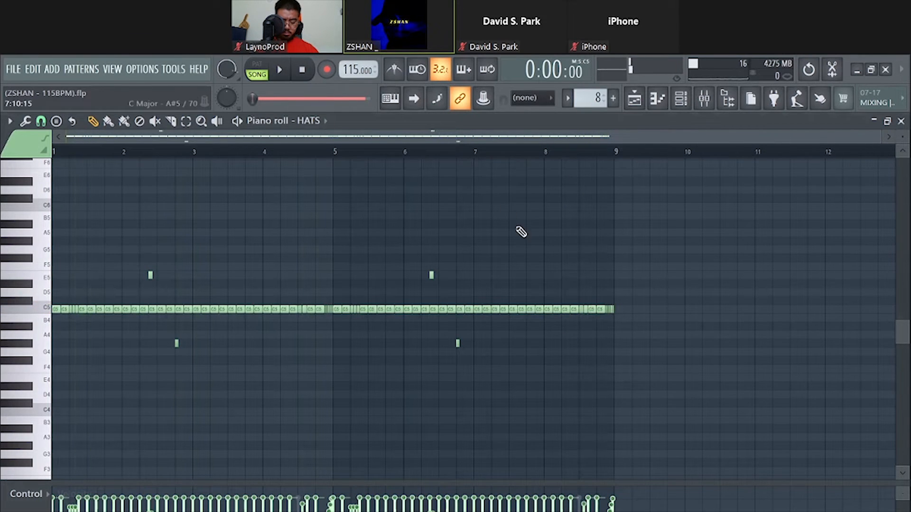
# Step: Inspect the HATS channel's sample and time shift settings, and play the hat pattern back in the piano roll
pyautogui.click(657, 99)
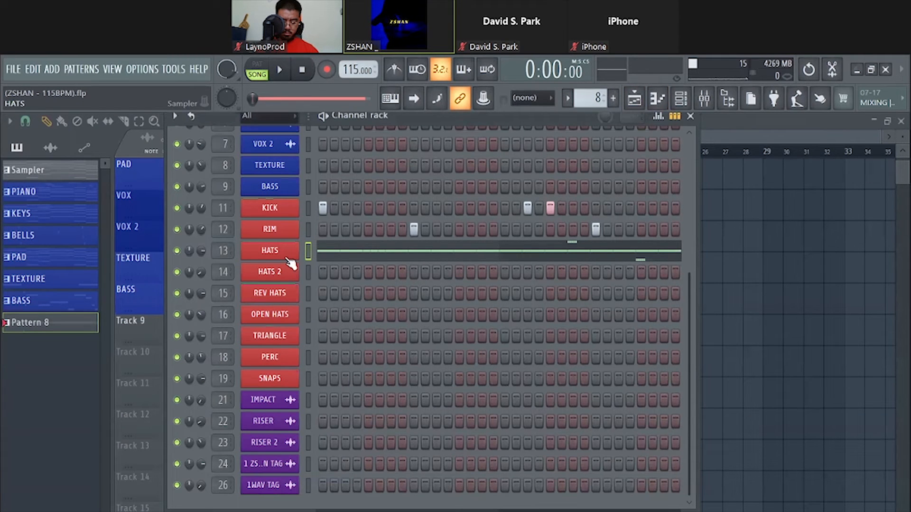
pyautogui.click(274, 252)
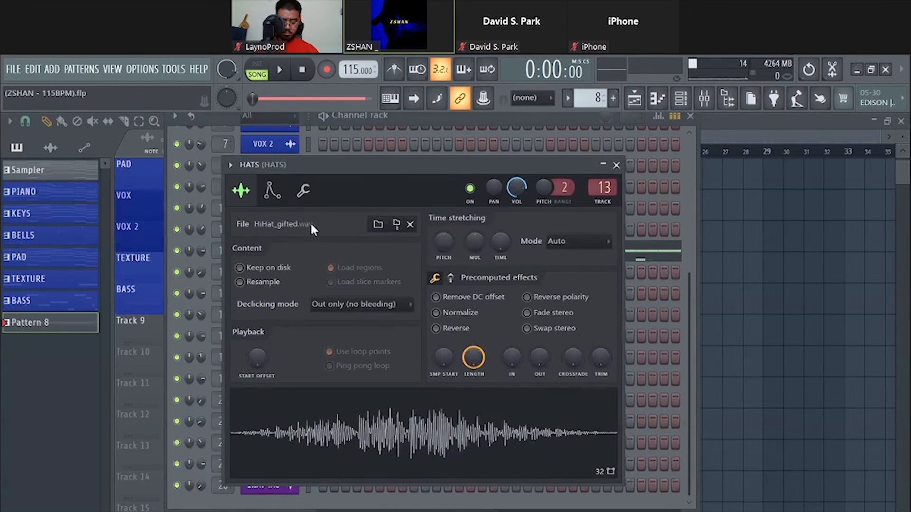
pyautogui.click(303, 191)
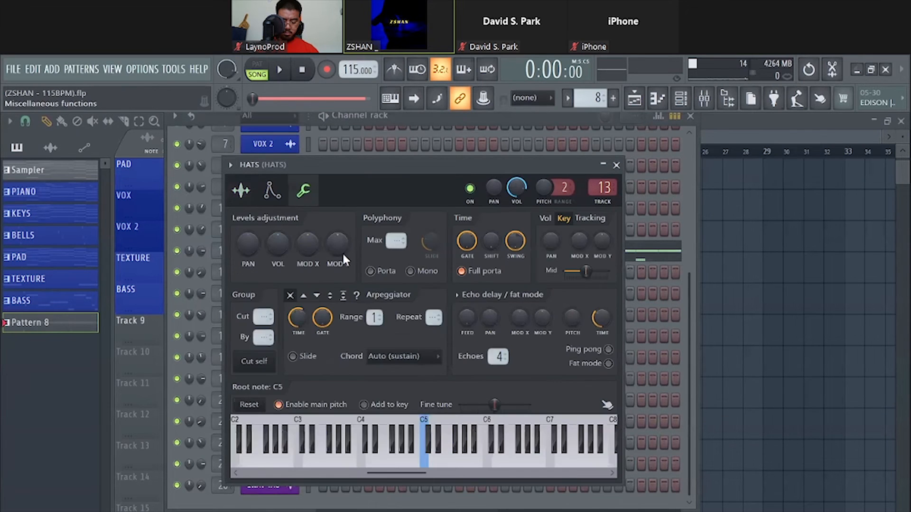
pyautogui.moveTo(488, 245); pyautogui.dragTo(487, 233)
pyautogui.click(241, 190)
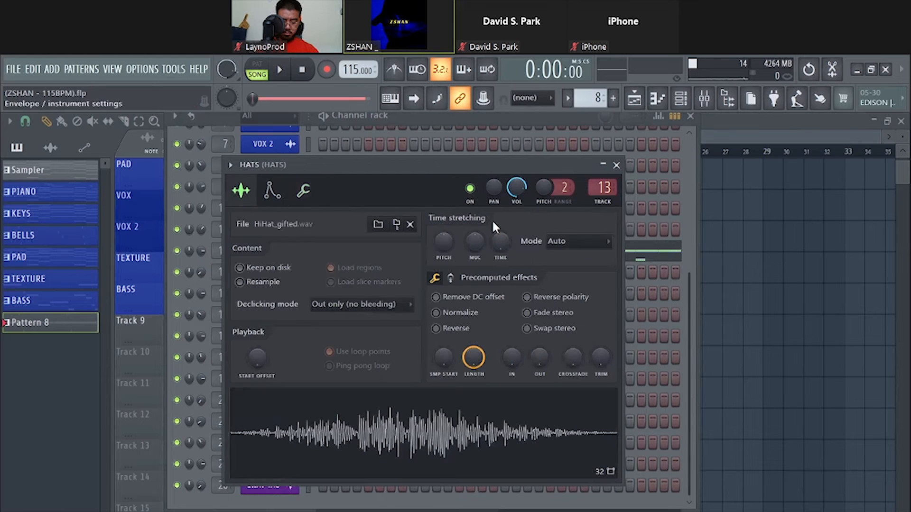
pyautogui.click(617, 165)
pyautogui.click(494, 258)
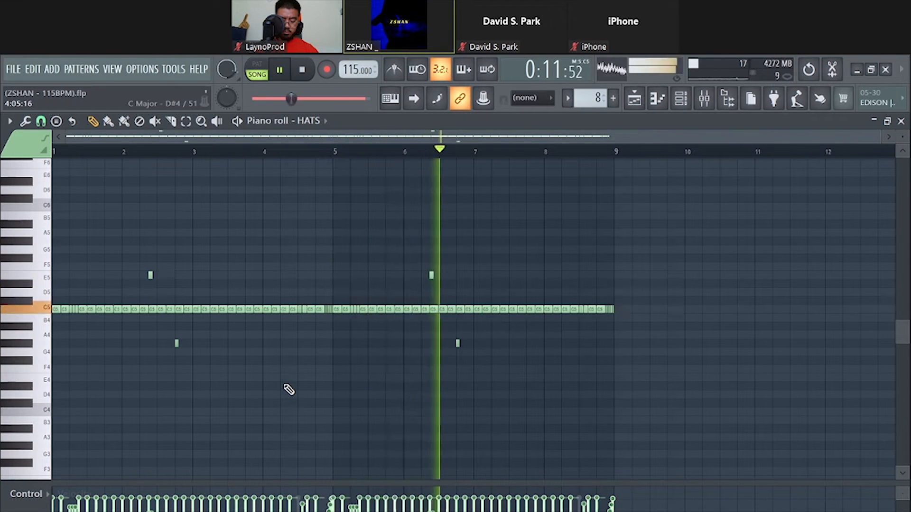
pyautogui.press('space')
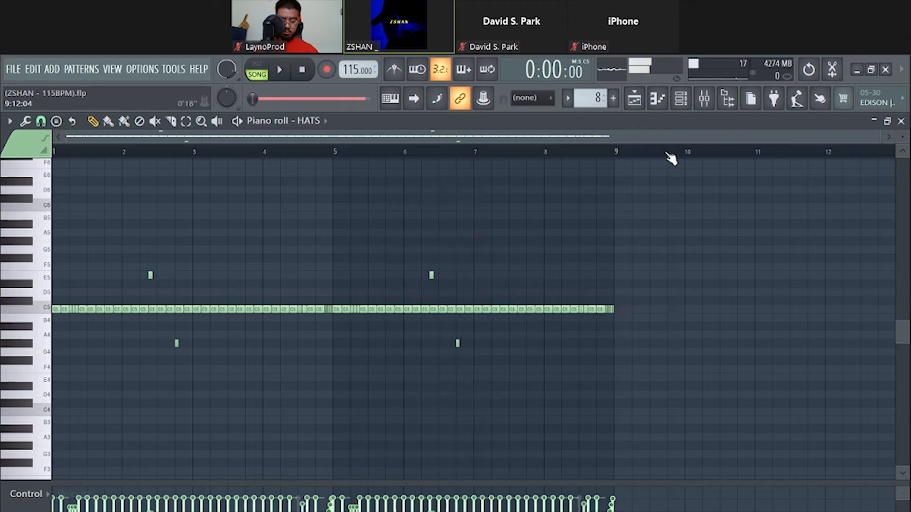
# Step: Fill the HATS 2 channel with a hit on every second step and lower its volume to about 9% during playback
pyautogui.click(663, 104)
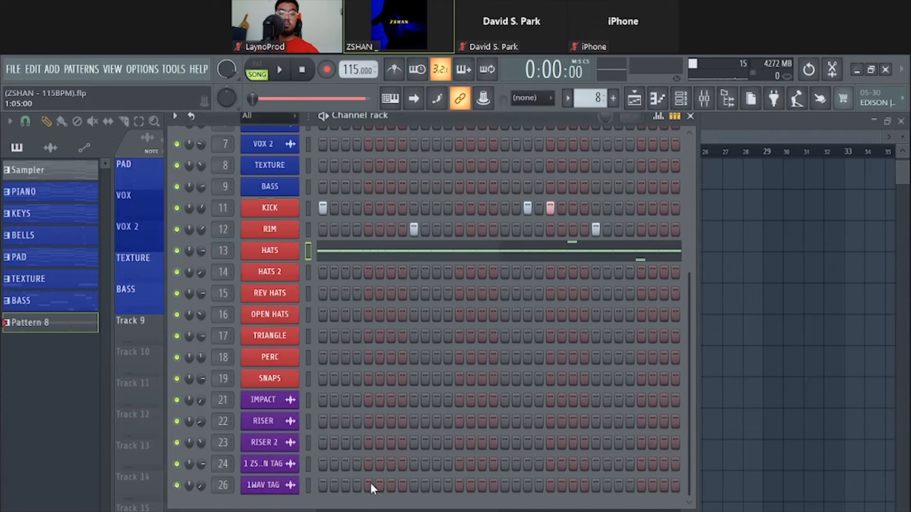
pyautogui.rightClick(278, 276)
pyautogui.click(483, 311)
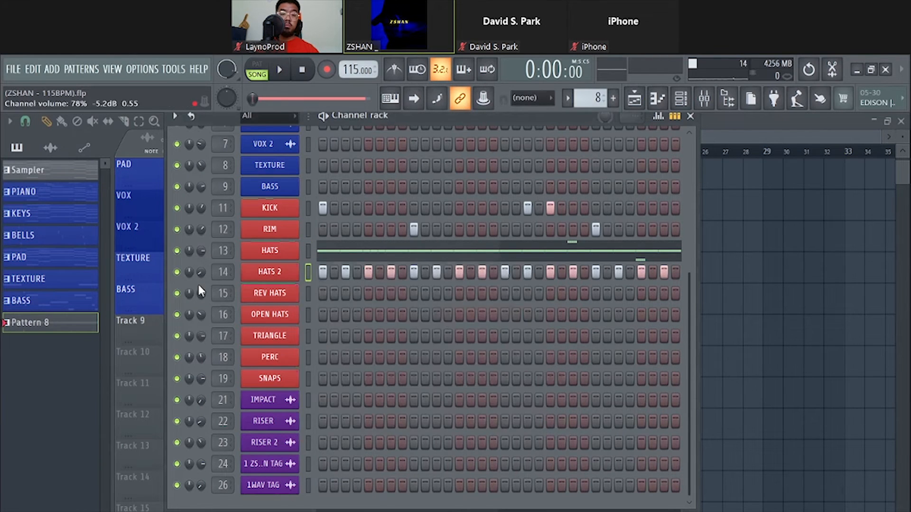
pyautogui.moveTo(201, 275)
pyautogui.mouseDown()
pyautogui.moveTo(201, 308)
pyautogui.moveTo(206, 272)
pyautogui.mouseUp()
pyautogui.press('space')
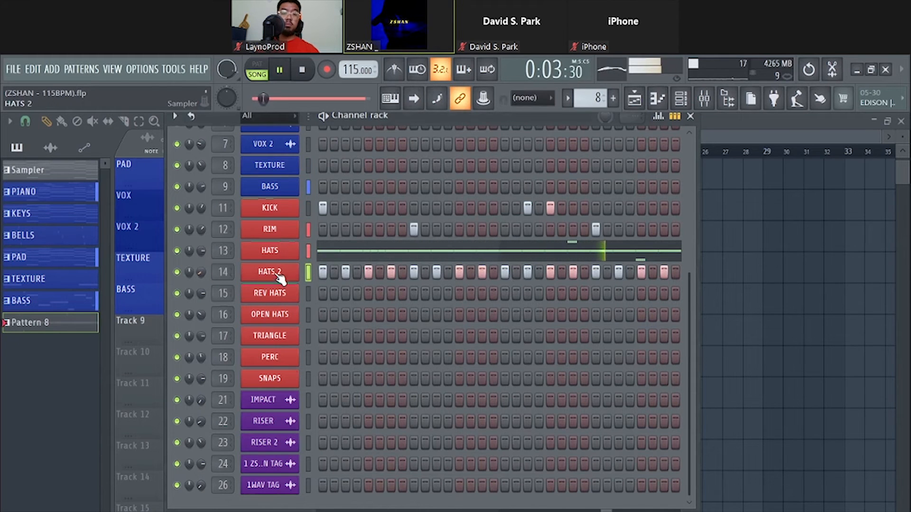
pyautogui.moveTo(202, 273); pyautogui.dragTo(202, 276)
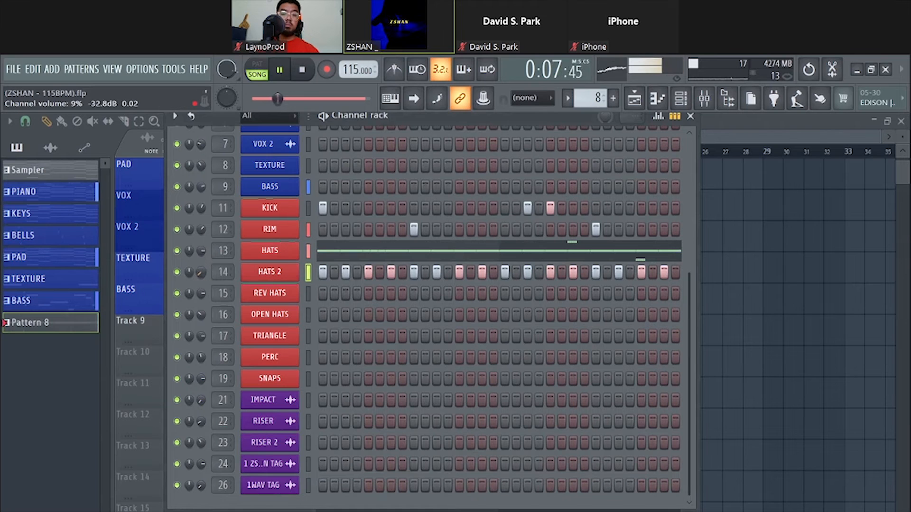
# Step: Reset the pitch shift of the HATS 2 sample to compare the original sound, and lower the pitch again
pyautogui.click(271, 273)
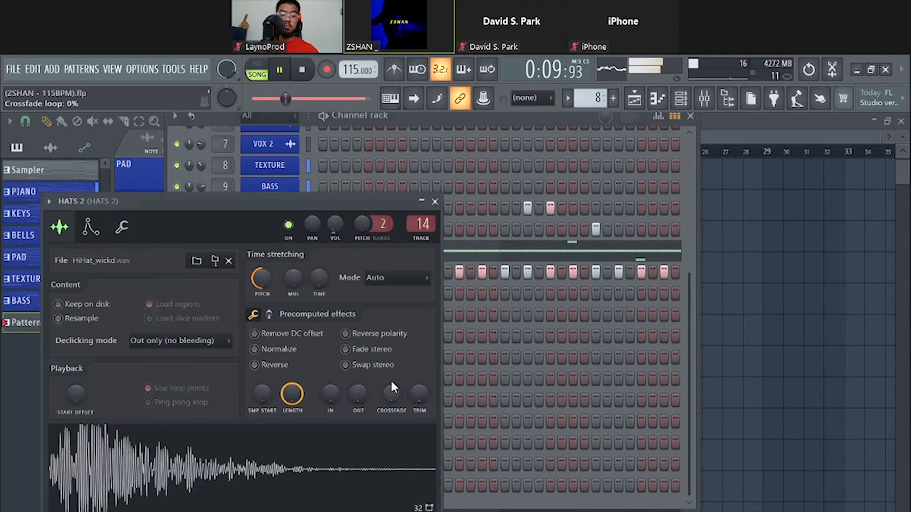
pyautogui.rightClick(264, 287)
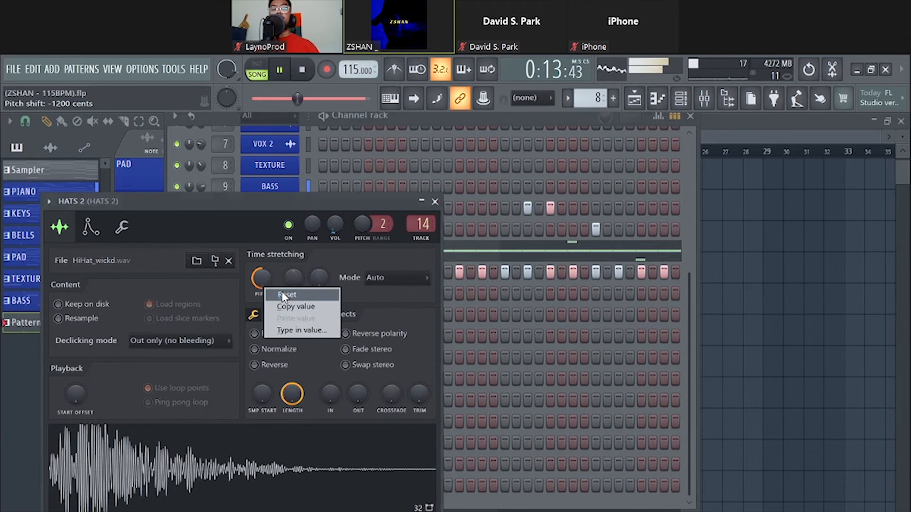
pyautogui.click(287, 294)
pyautogui.click(434, 201)
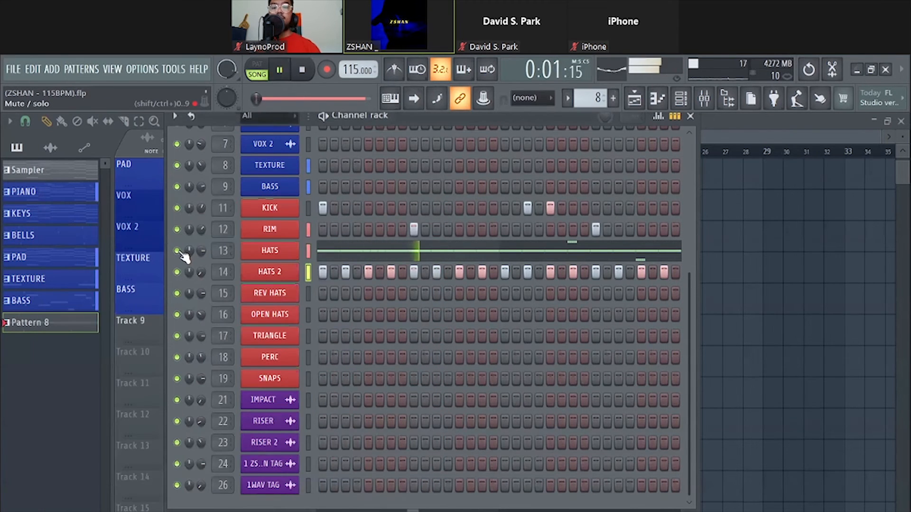
pyautogui.click(270, 272)
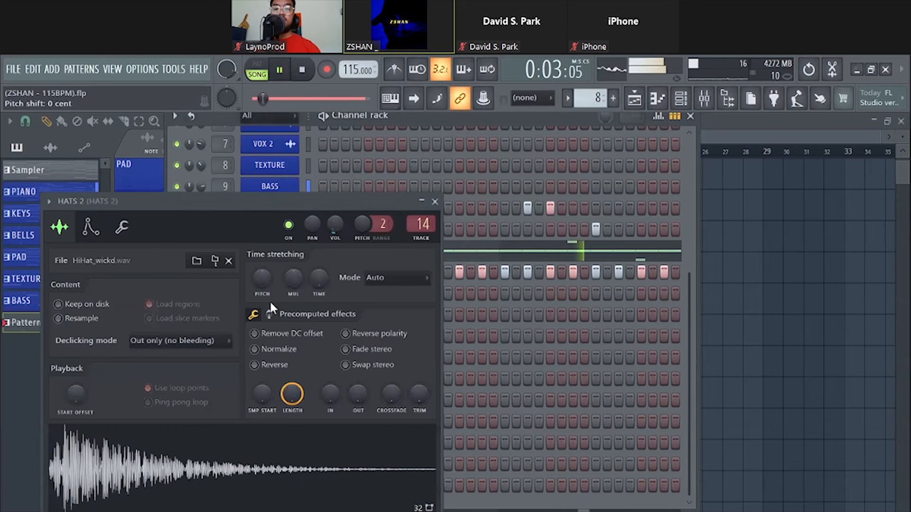
pyautogui.moveTo(260, 279); pyautogui.dragTo(261, 313)
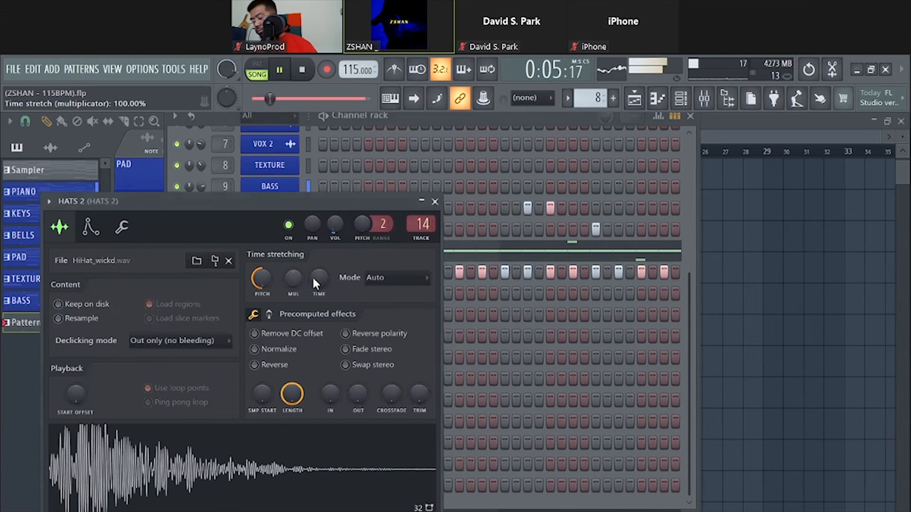
pyautogui.click(434, 201)
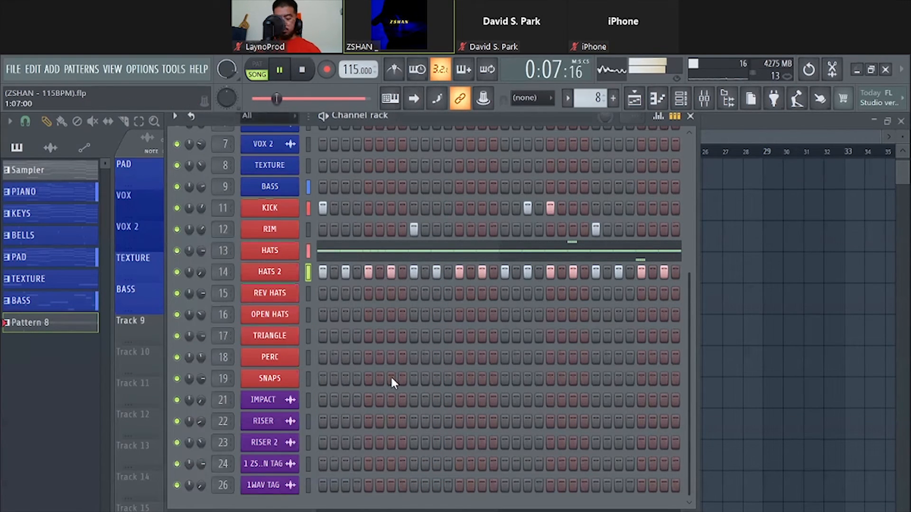
# Step: Add an open hat on step 23 of the OPEN HATS channel while the beat plays
pyautogui.moveTo(479, 118); pyautogui.dragTo(505, 118)
pyautogui.press('space')
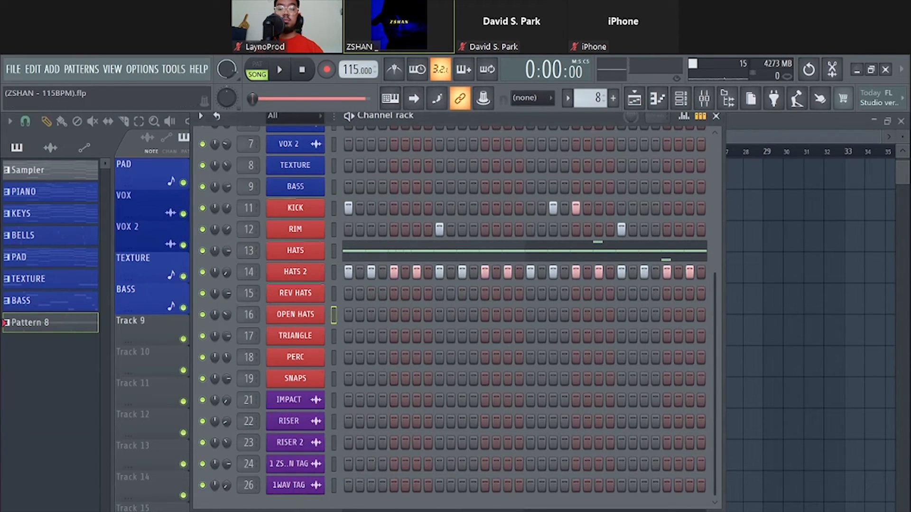
pyautogui.press('space')
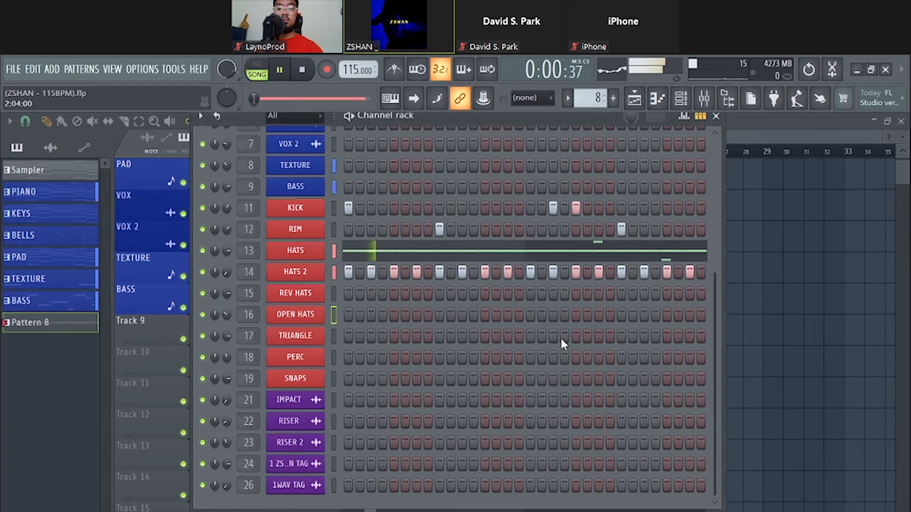
pyautogui.click(598, 315)
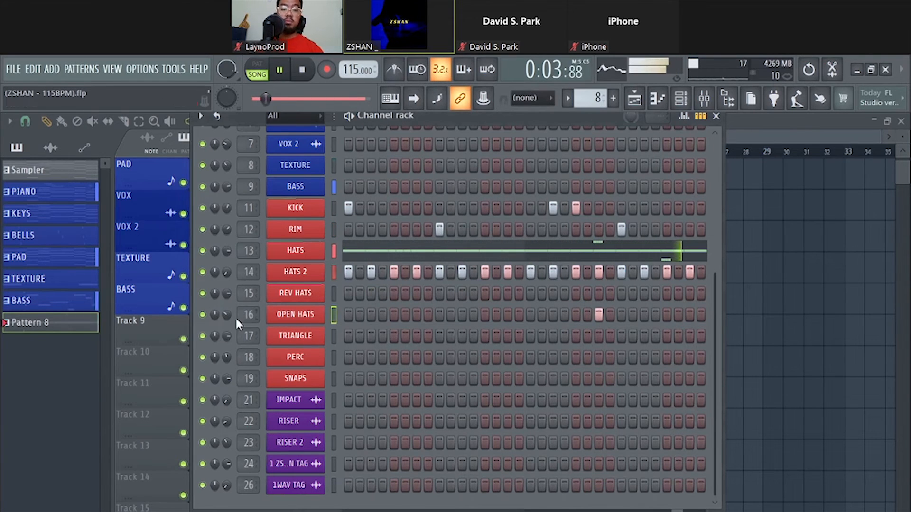
pyautogui.press('space')
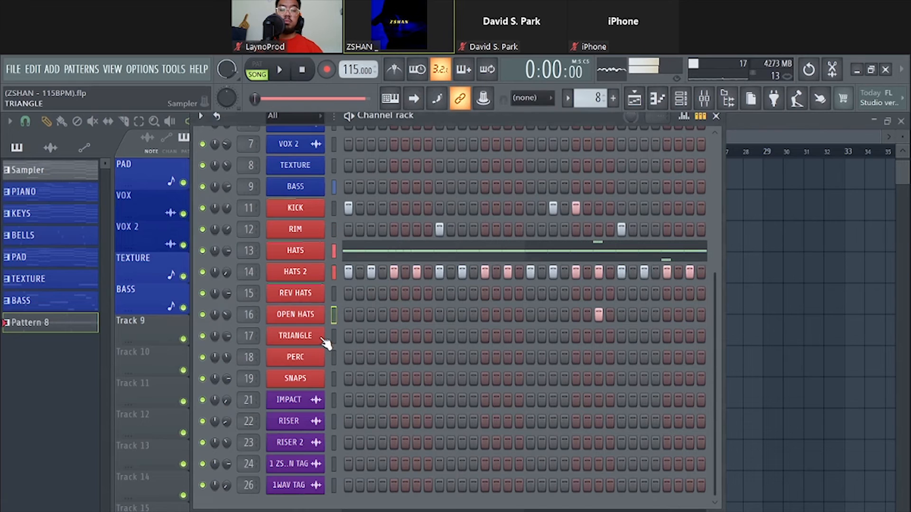
# Step: Adjust the attack, hold and sustain of the OPEN HATS volume envelope and check the channel's miscellaneous settings
pyautogui.click(304, 314)
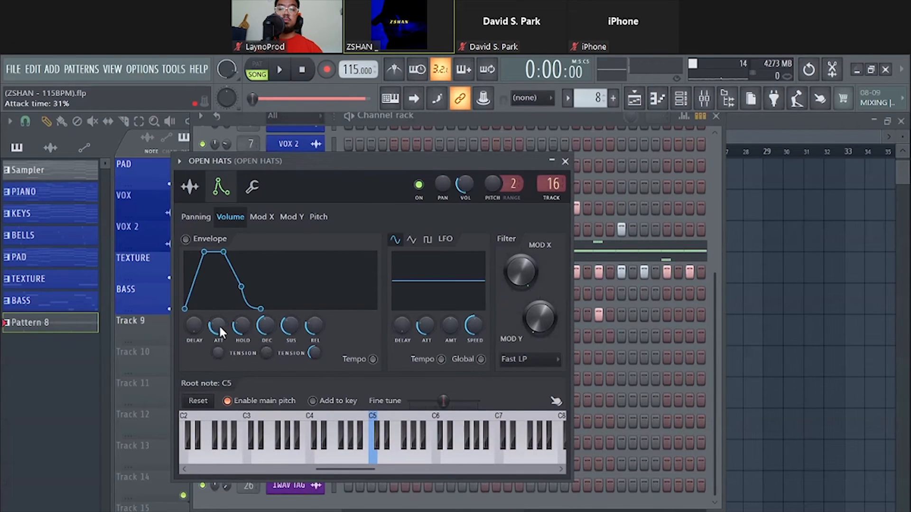
pyautogui.moveTo(219, 326); pyautogui.dragTo(219, 354)
pyautogui.moveTo(244, 319); pyautogui.dragTo(265, 360)
pyautogui.moveTo(294, 331); pyautogui.dragTo(310, 351)
pyautogui.click(252, 186)
pyautogui.click(565, 161)
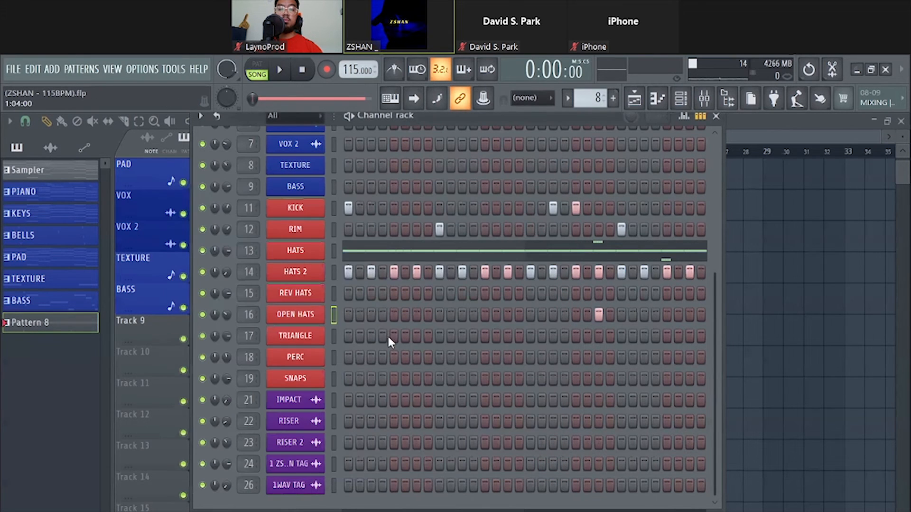
# Step: Lengthen the C5 open hat at step 7 of bar 2 to two steps in the piano roll
pyautogui.click(658, 99)
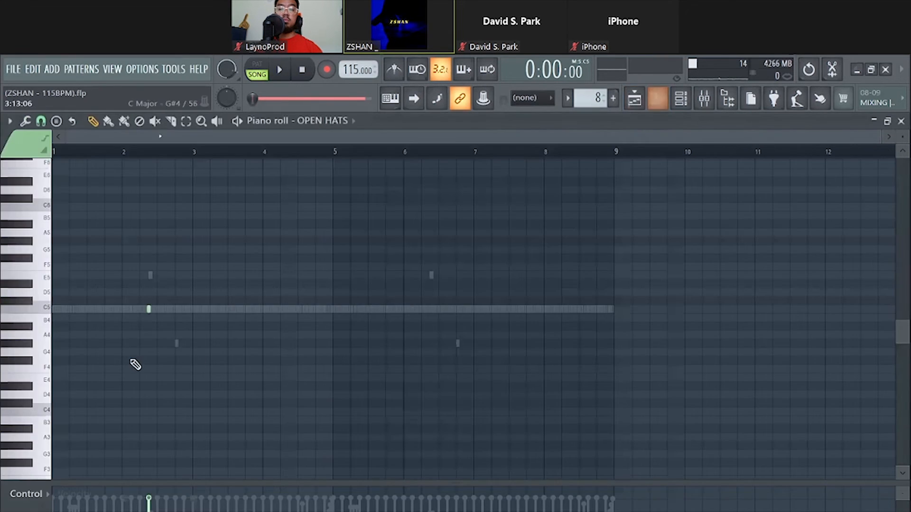
pyautogui.scroll(1, 90, 352)
pyautogui.scroll(6, 90, 352)
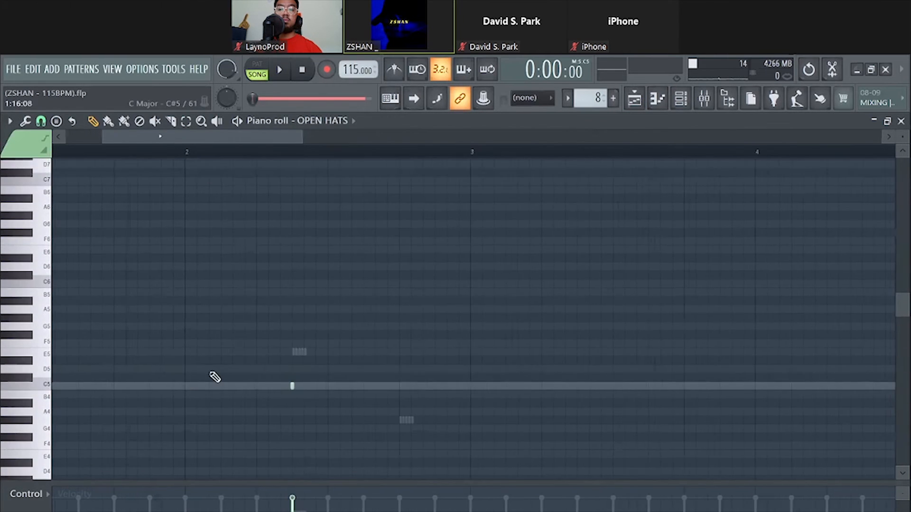
pyautogui.moveTo(300, 338); pyautogui.dragTo(330, 335)
pyautogui.scroll(-6, 332, 370)
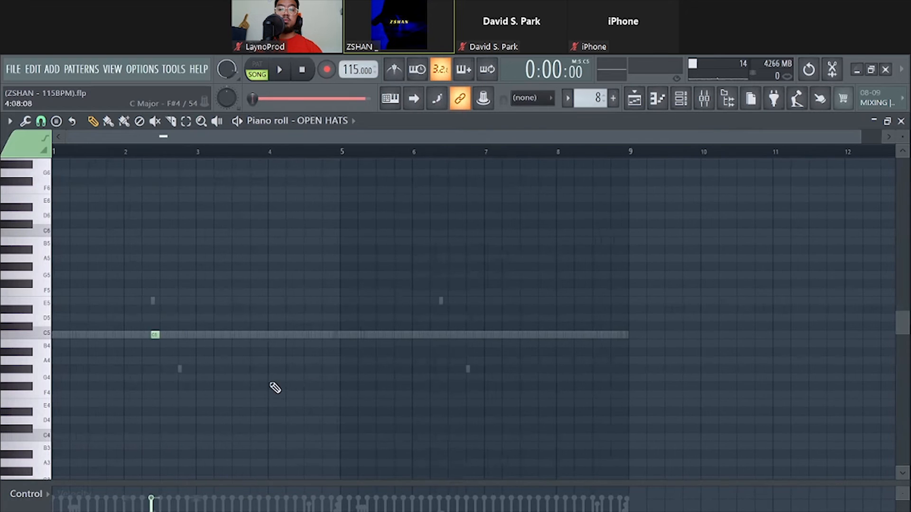
# Step: Play the open hats and duplicate bars 1 to 4 into bars 5 to 8
pyautogui.press('space')
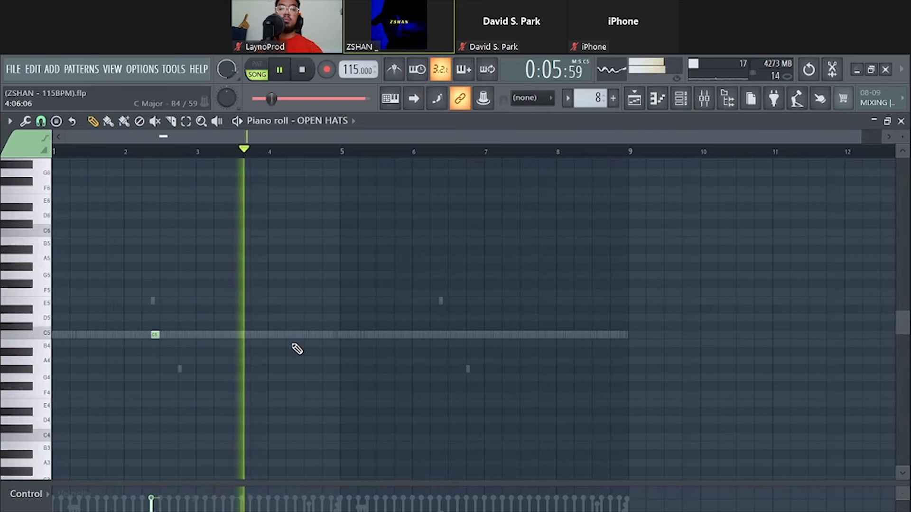
pyautogui.moveTo(342, 156); pyautogui.dragTo(53, 153)
pyautogui.hotkey('ctrl', 'b')
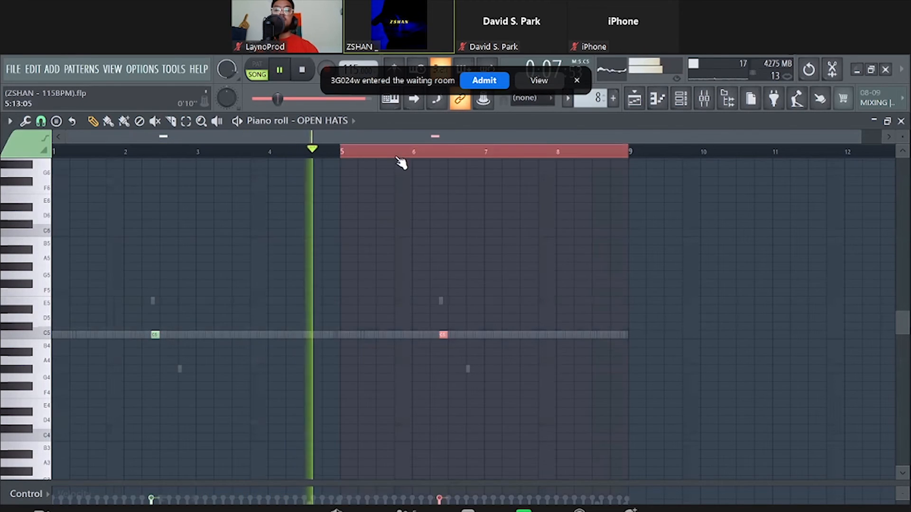
# Step: Clear the time selection, set the piano roll snap to Step and play the duplicated open hats
pyautogui.hotkey('ctrl', 'd')
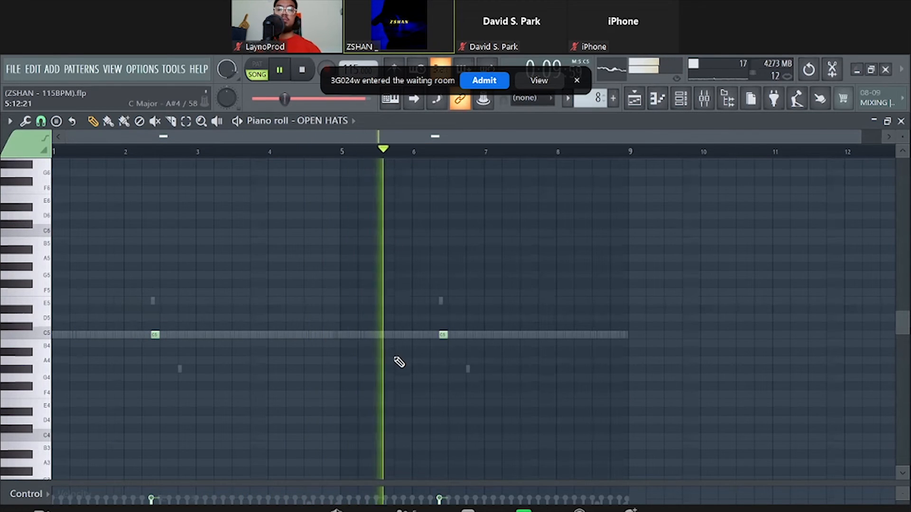
pyautogui.click(40, 122)
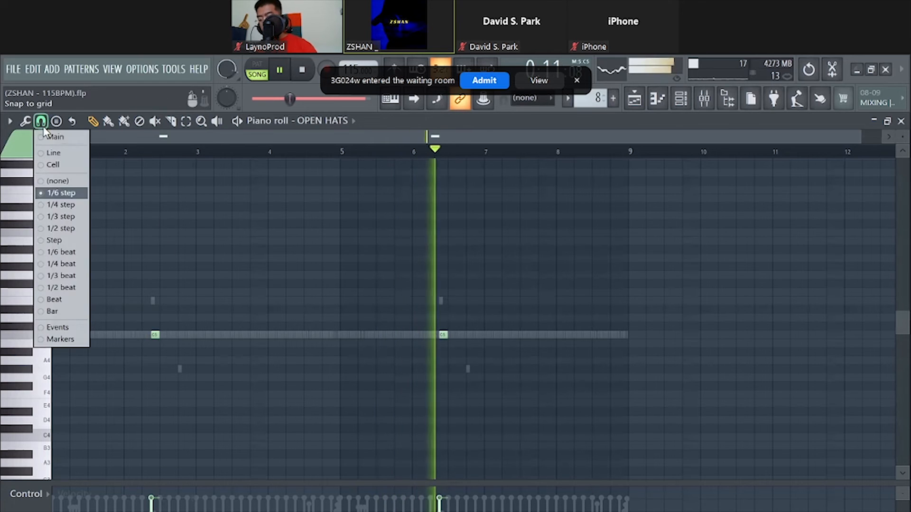
pyautogui.click(66, 242)
pyautogui.press('space')
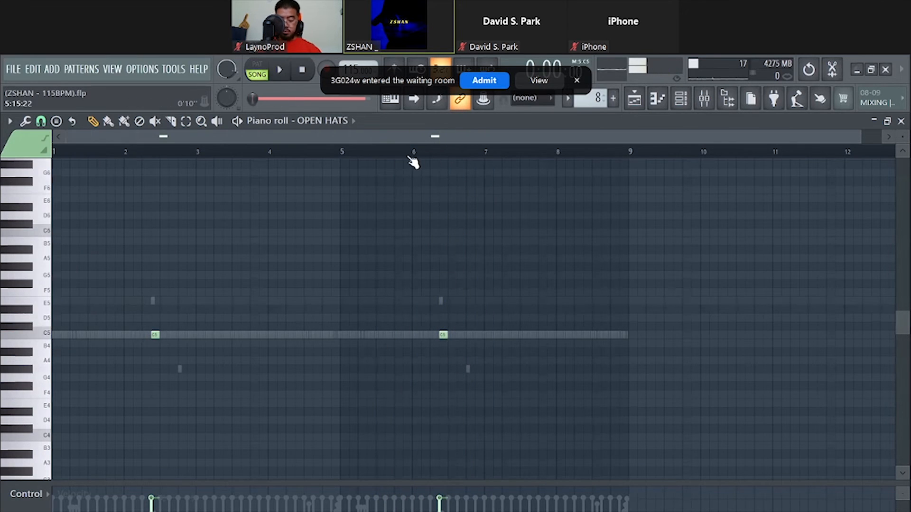
pyautogui.press('space')
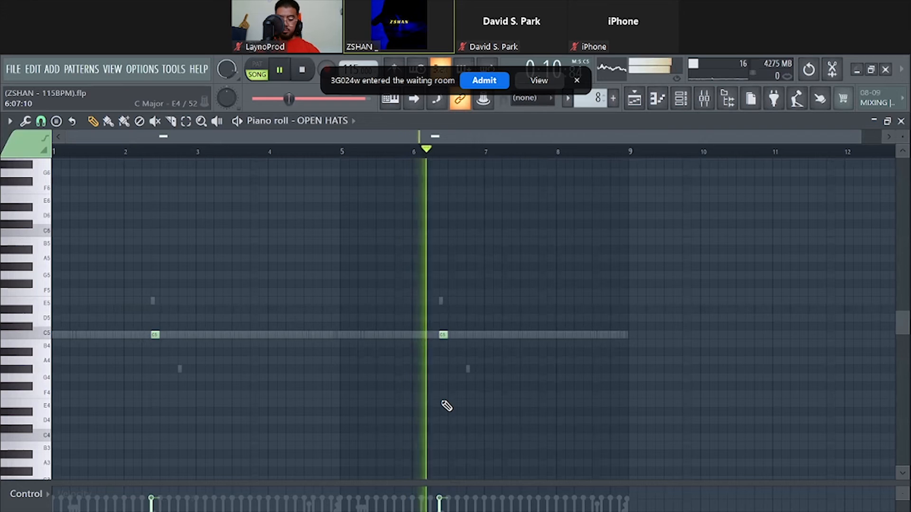
# Step: Add two-step C5 and F4 open hat notes at step 13 of bar 6 in the piano roll
pyautogui.press('space')
pyautogui.scroll(4, 474, 376)
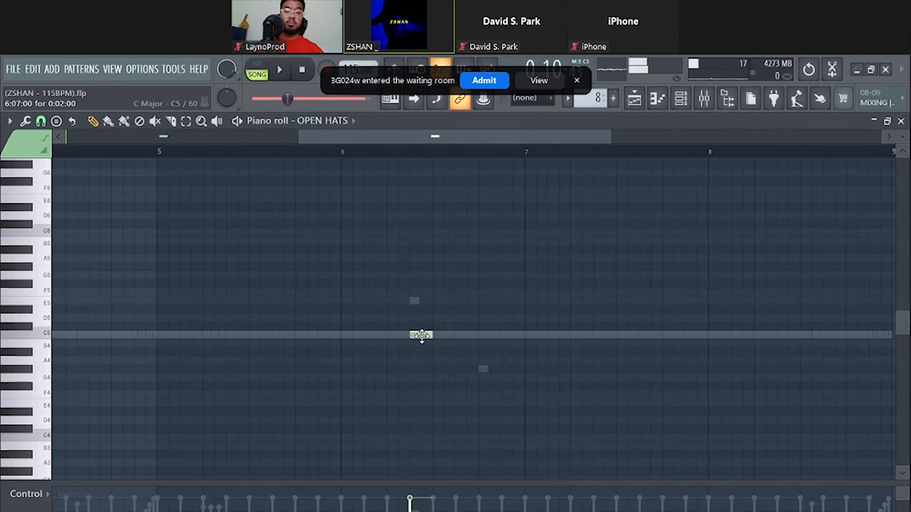
pyautogui.click(489, 335)
pyautogui.click(488, 394)
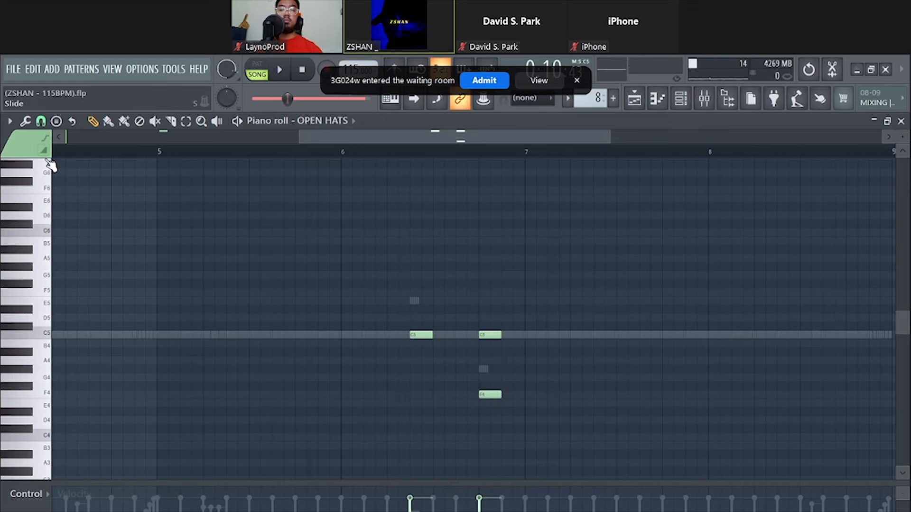
# Step: Turn the F4 note at step 13 of bar 6 into a slide note and play back the sliding open hat
pyautogui.doubleClick(491, 397)
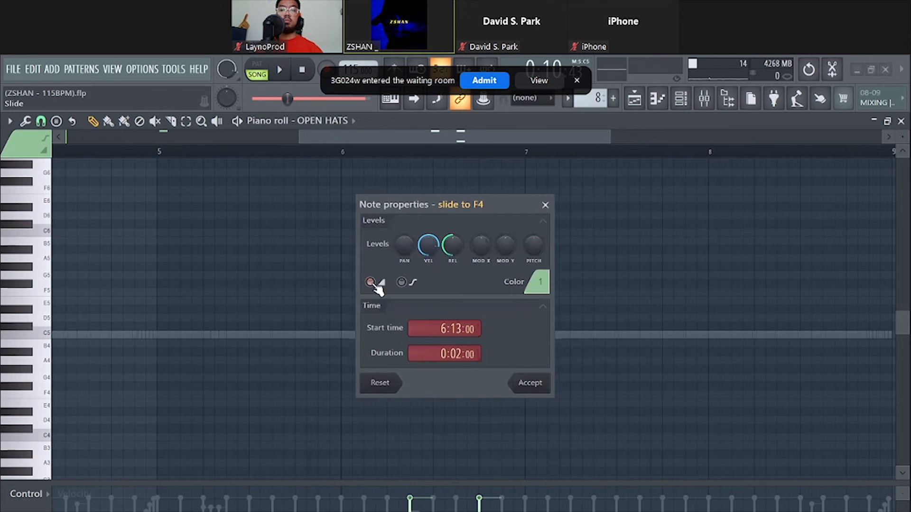
pyautogui.click(538, 387)
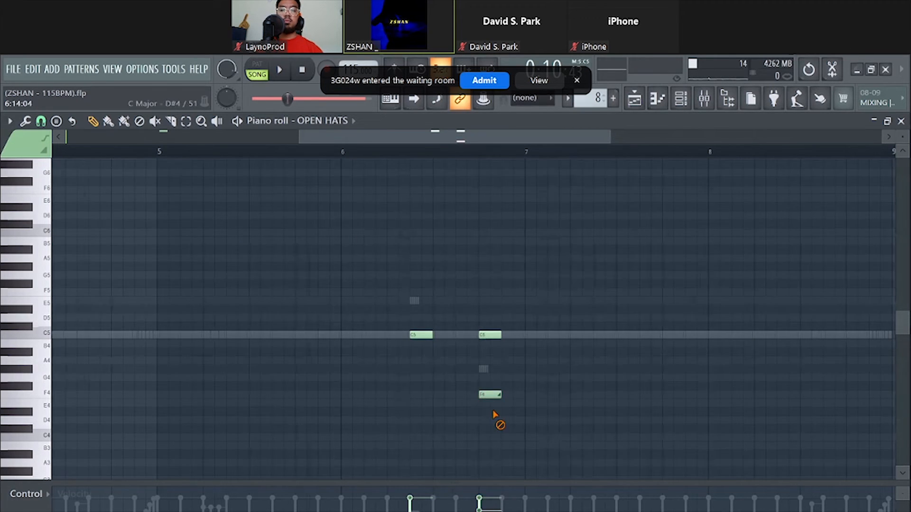
pyautogui.press('space')
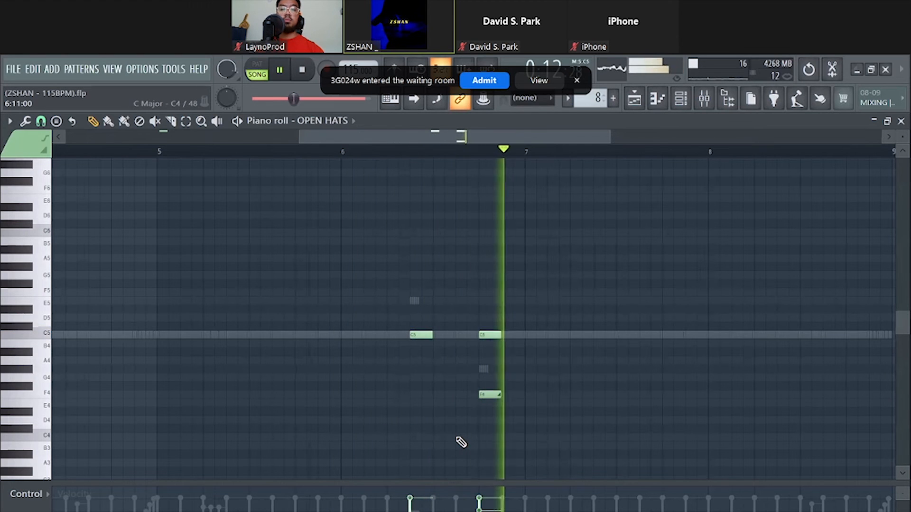
pyautogui.scroll(-4, 463, 437)
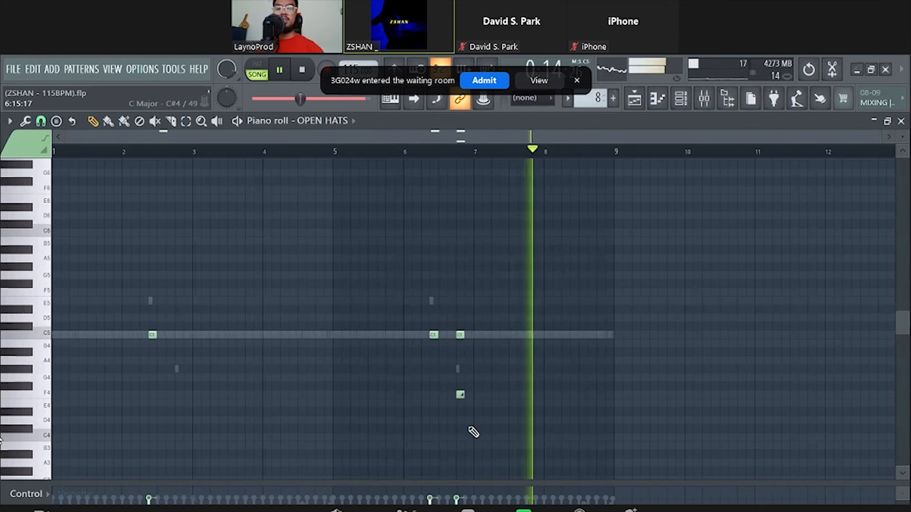
pyautogui.press('space')
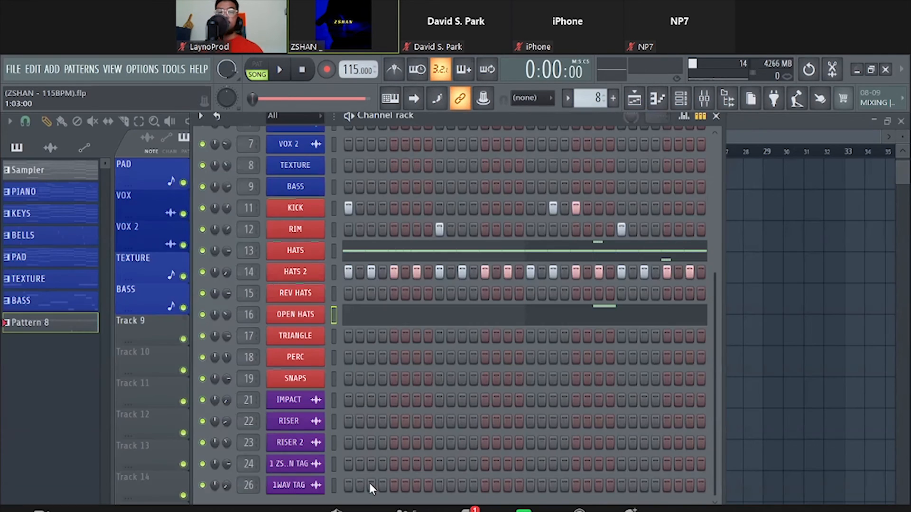
# Step: Add a hit at step 15 of bar 4 on the TRIANGLE channel while the beat plays
pyautogui.press('space')
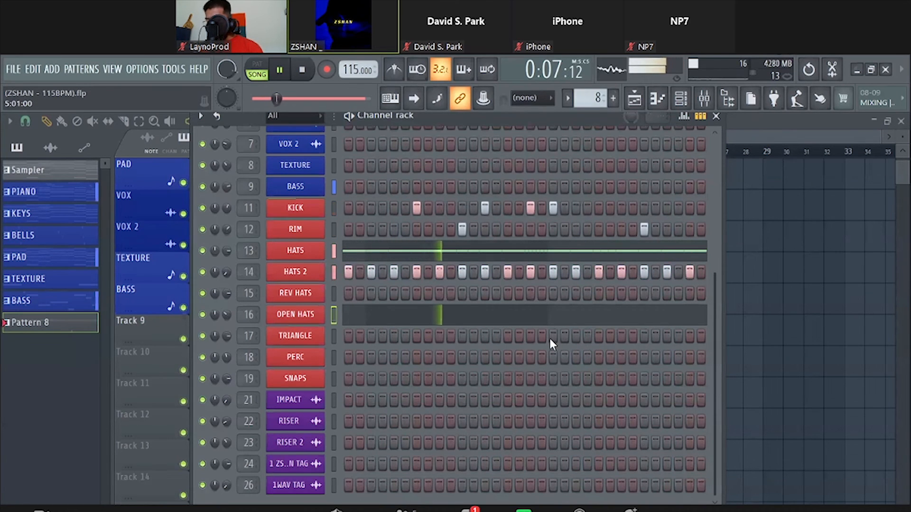
pyautogui.click(530, 336)
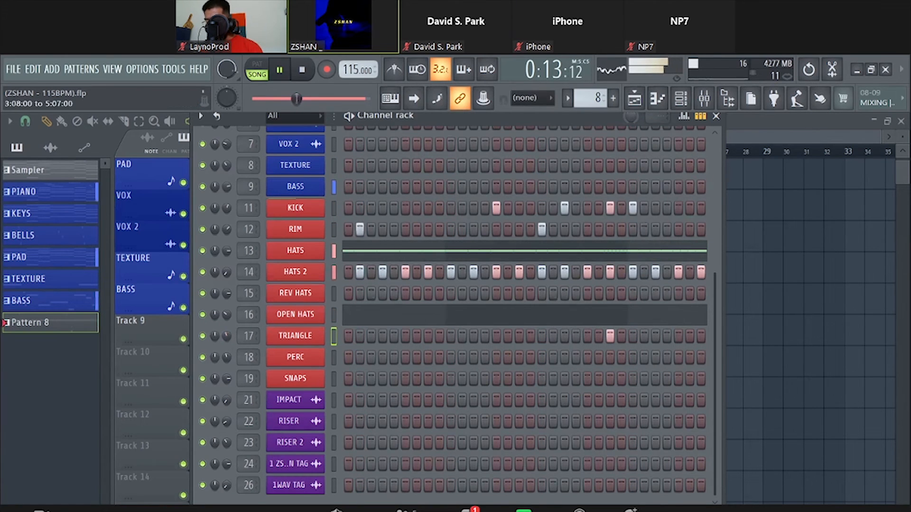
pyautogui.press('space')
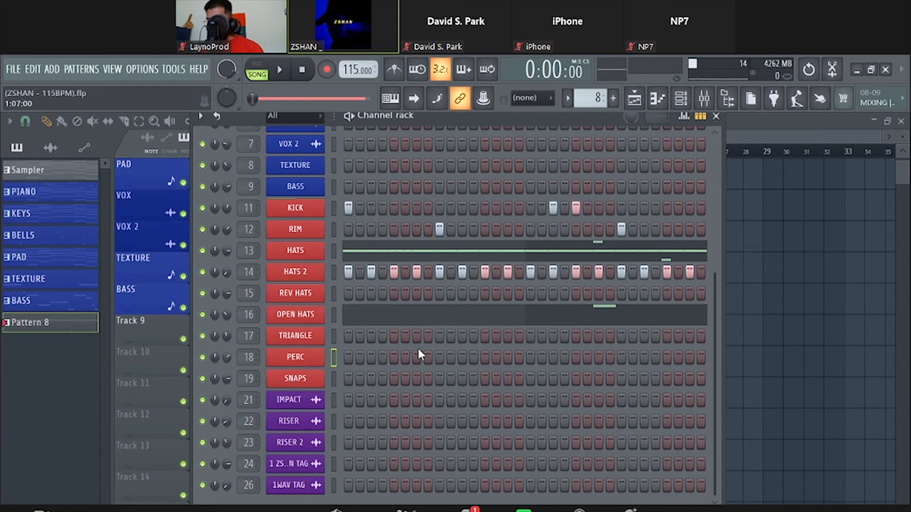
# Step: Add a hit on step 3 of the PERC channel while the beat plays and save the project
pyautogui.press('space')
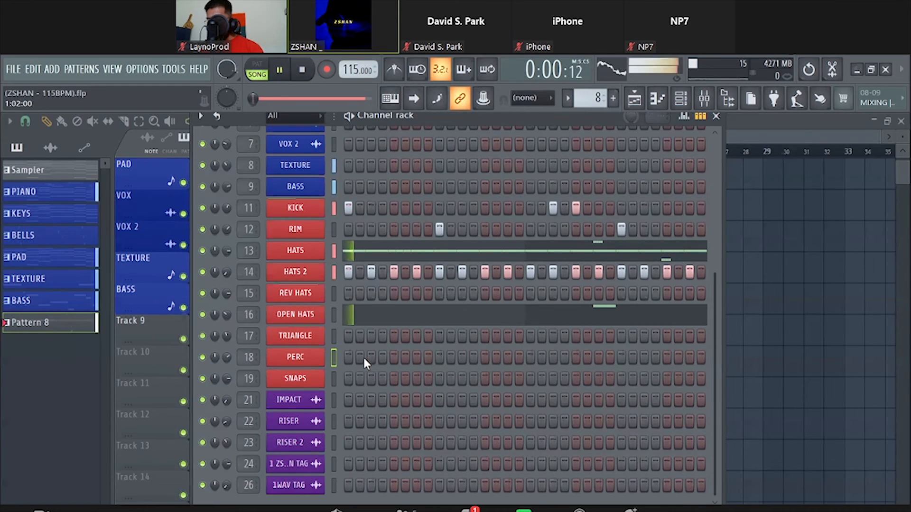
pyautogui.click(373, 358)
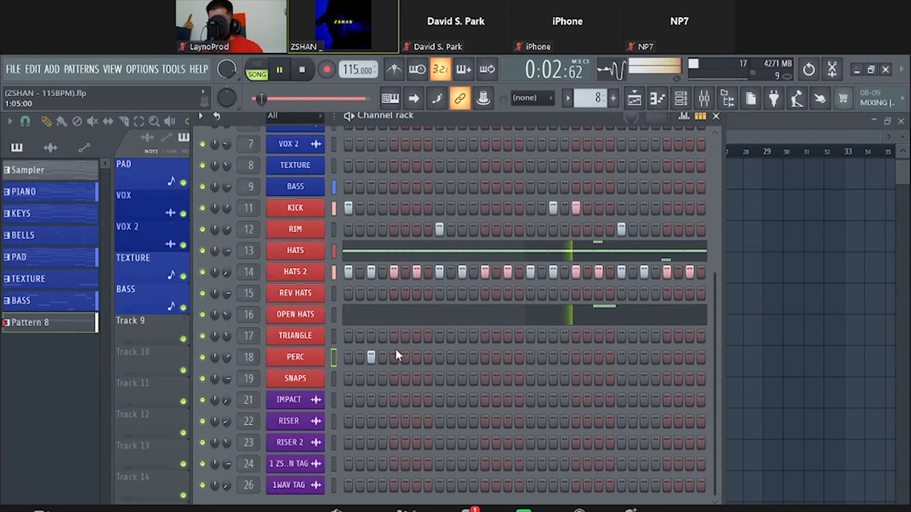
pyautogui.hotkey('ctrl', 's')
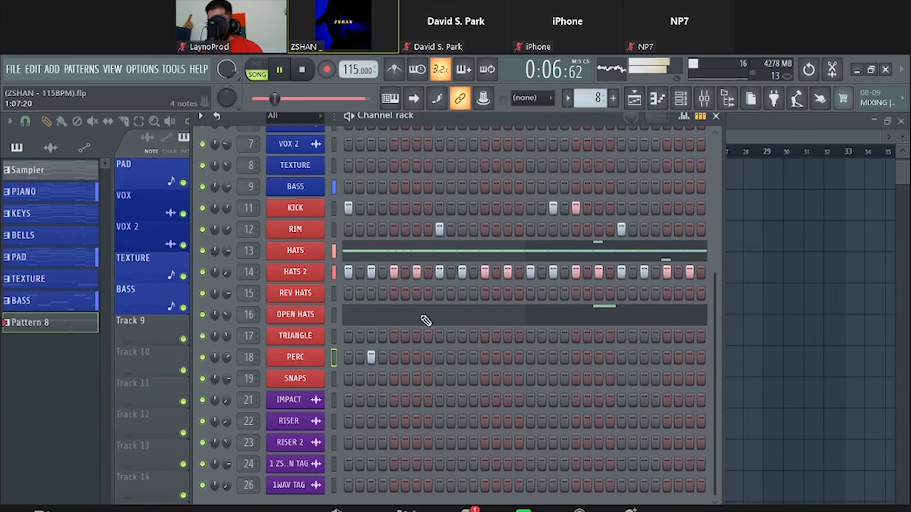
# Step: Review the OPEN HATS notes in the piano roll during playback, return to the channel rack and stop the beat
pyautogui.click(422, 326)
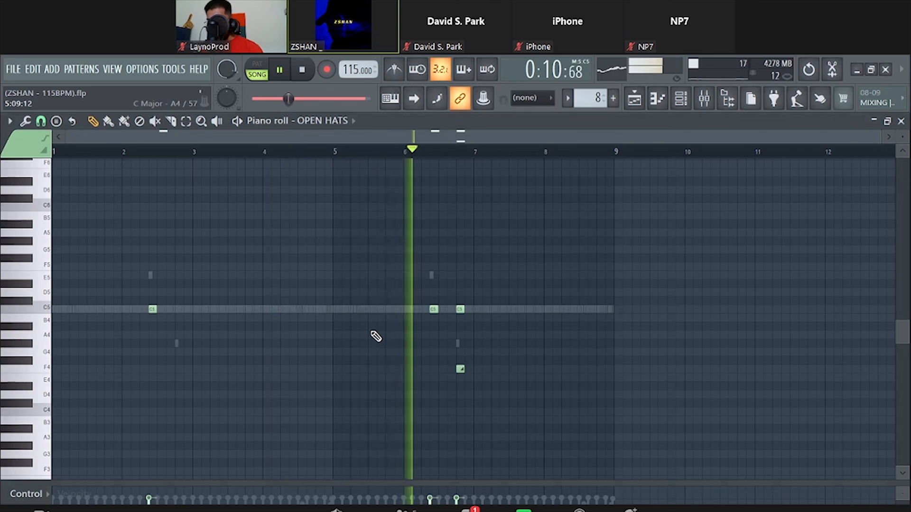
pyautogui.press('F6')
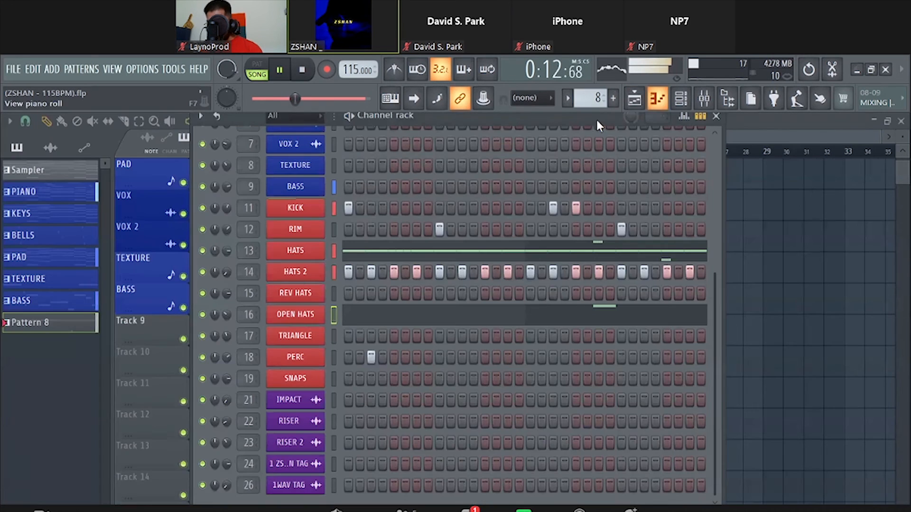
pyautogui.press('space')
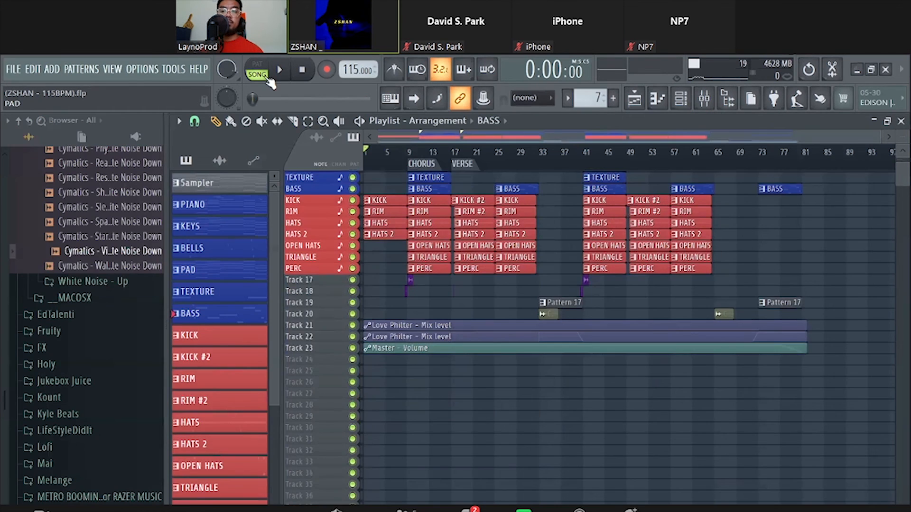
# Step: Play the full arrangement in the playlist from the start
pyautogui.scroll(3, 551, 403)
pyautogui.press('space')
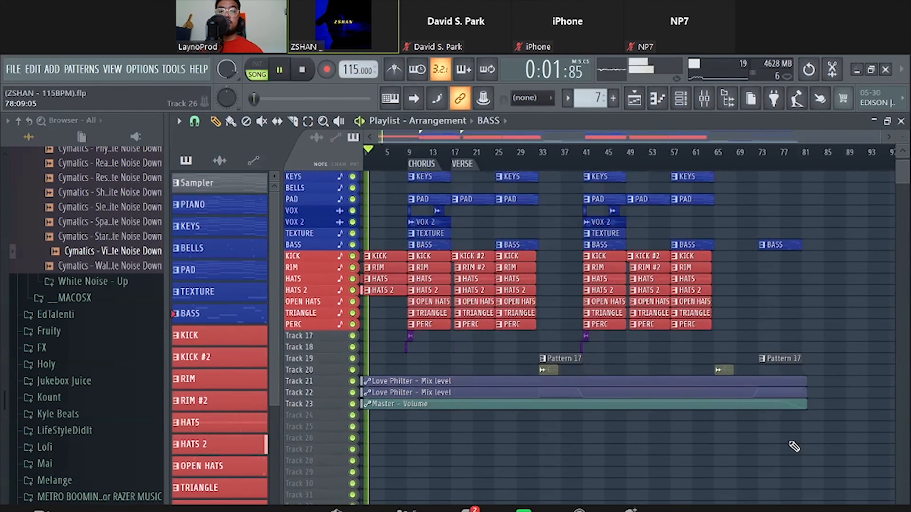